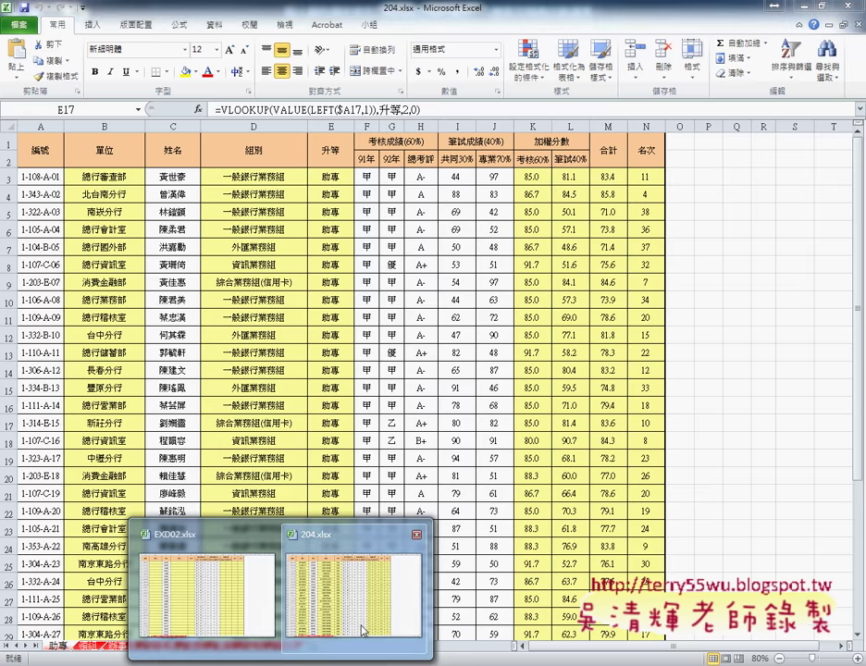
Bring the EXD02.xlsx workbook to the front from the taskbar preview, replacing 204.xlsx
scroll(281, 581, "down", 4)
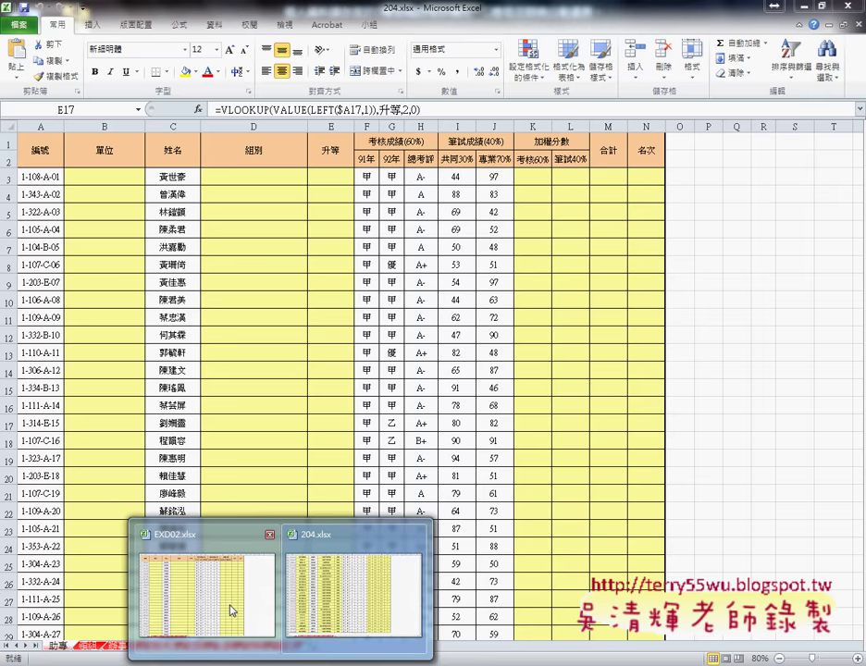
left_click(230, 611)
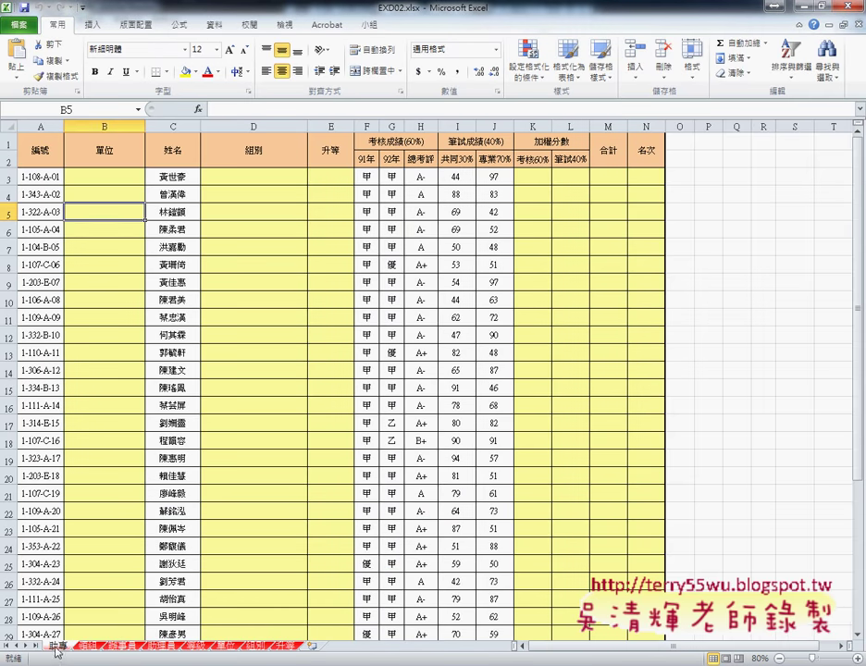
left_click(86, 650)
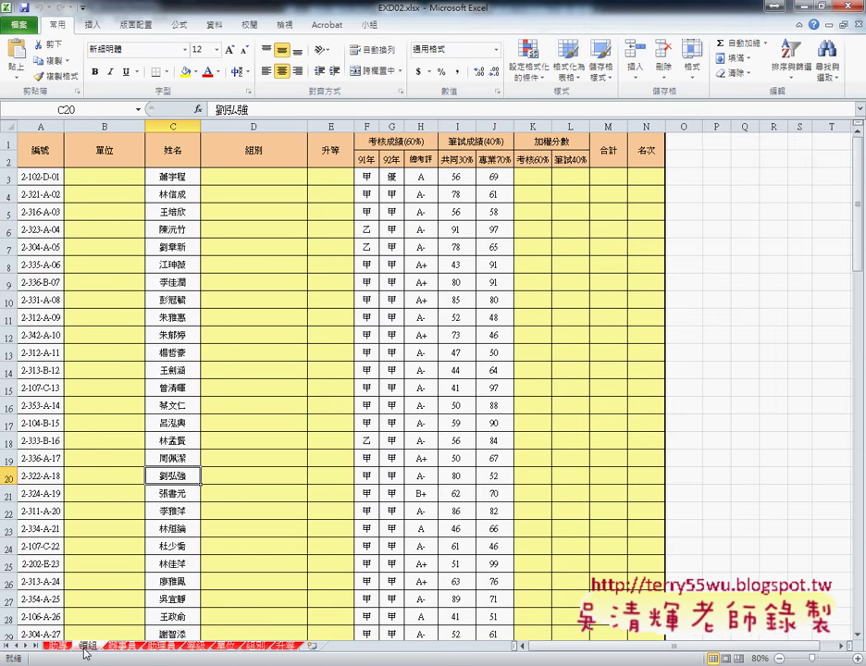
left_click(121, 649)
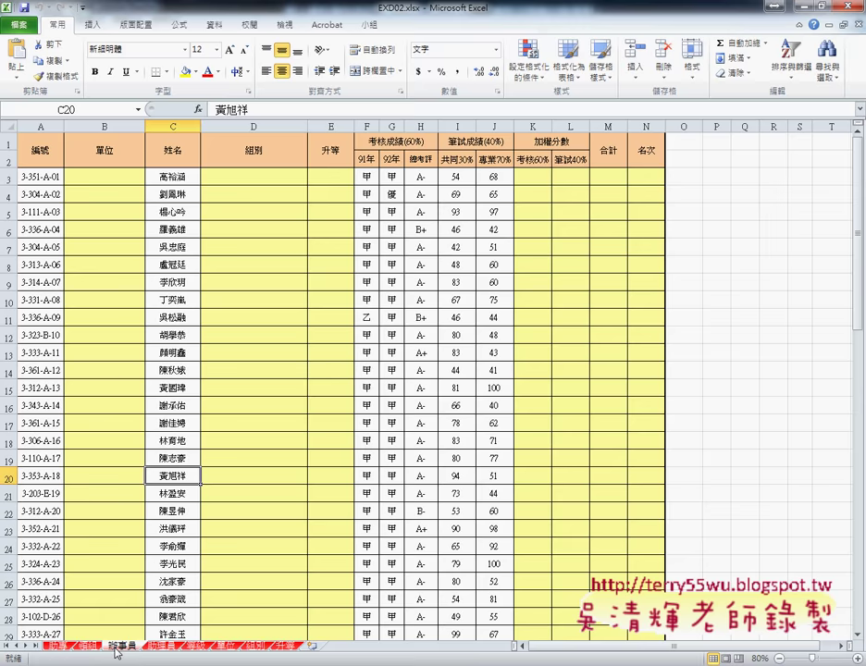
left_click(163, 650)
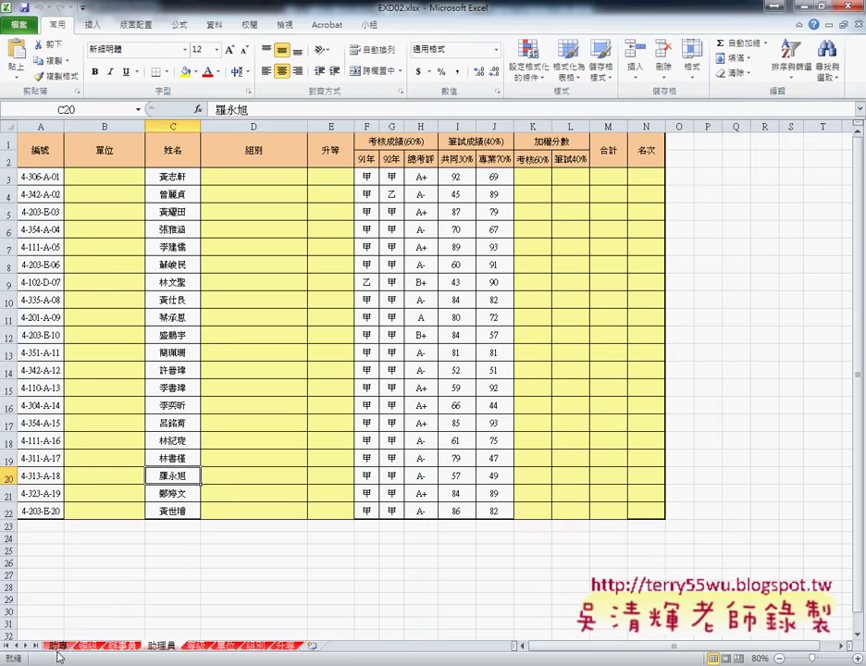
left_click(59, 646)
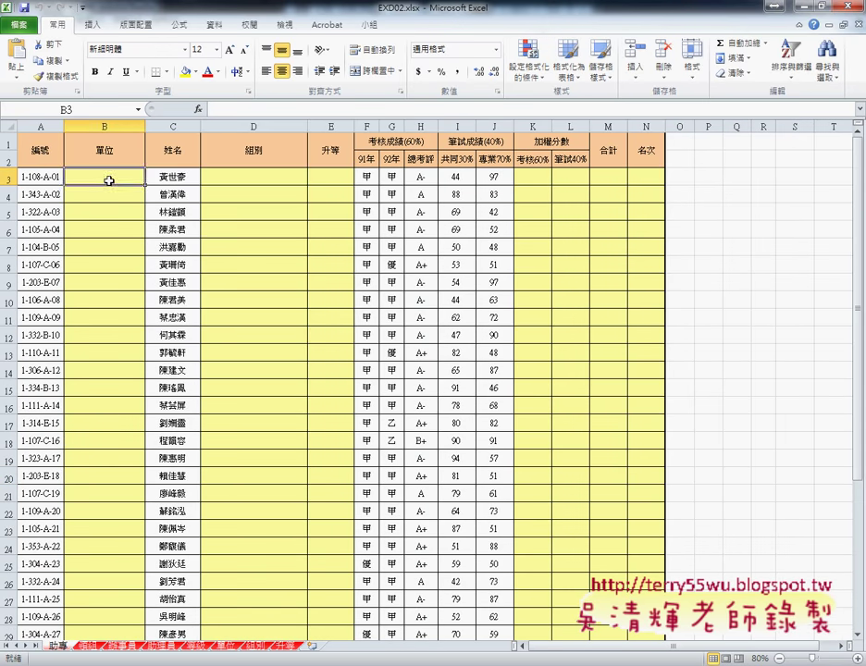
left_click(296, 177)
left_click(317, 177)
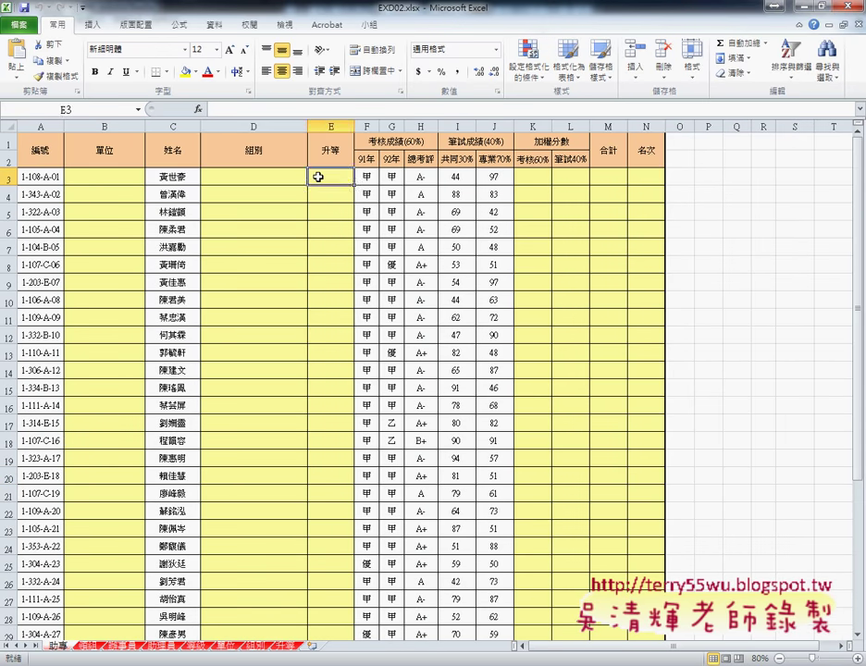
left_click(532, 177)
left_click(571, 177)
left_click(608, 176)
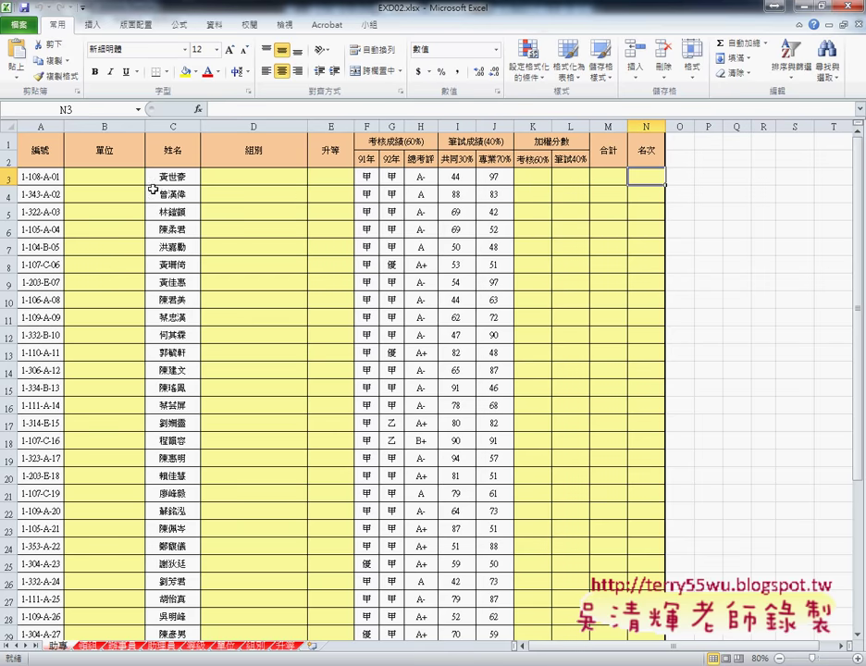
left_click(128, 177)
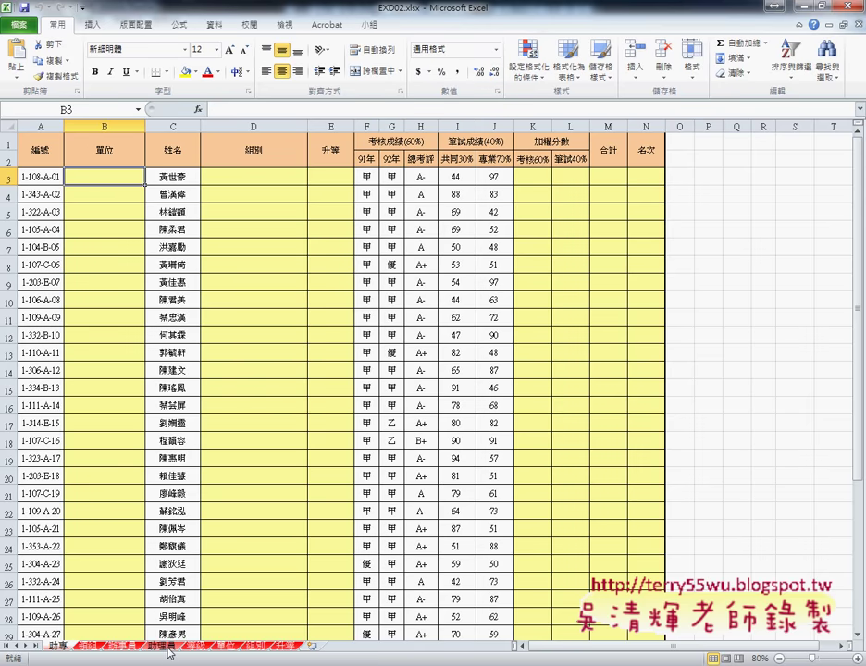
left_click(88, 648)
left_click(122, 647)
left_click(165, 647)
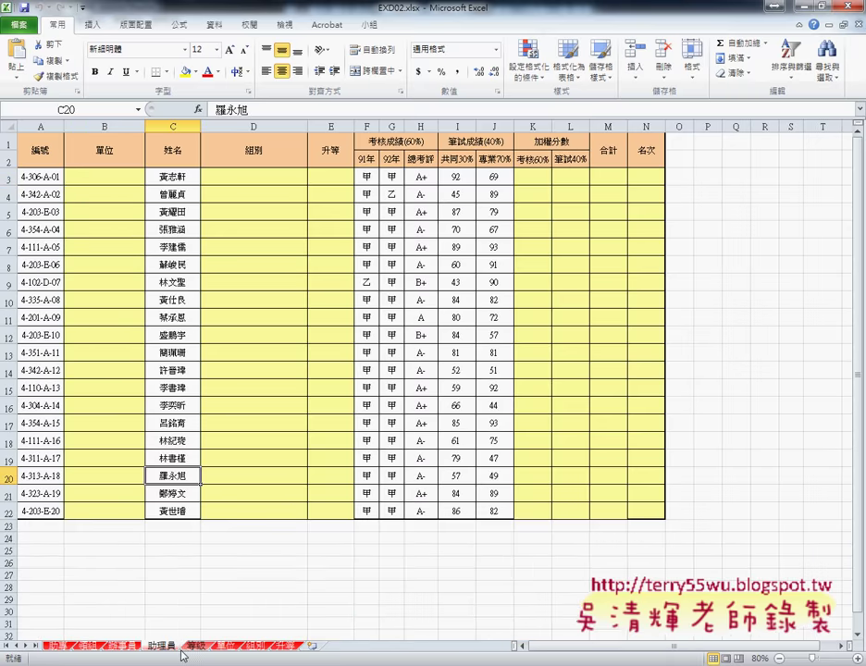
left_click(196, 645)
left_click(54, 649)
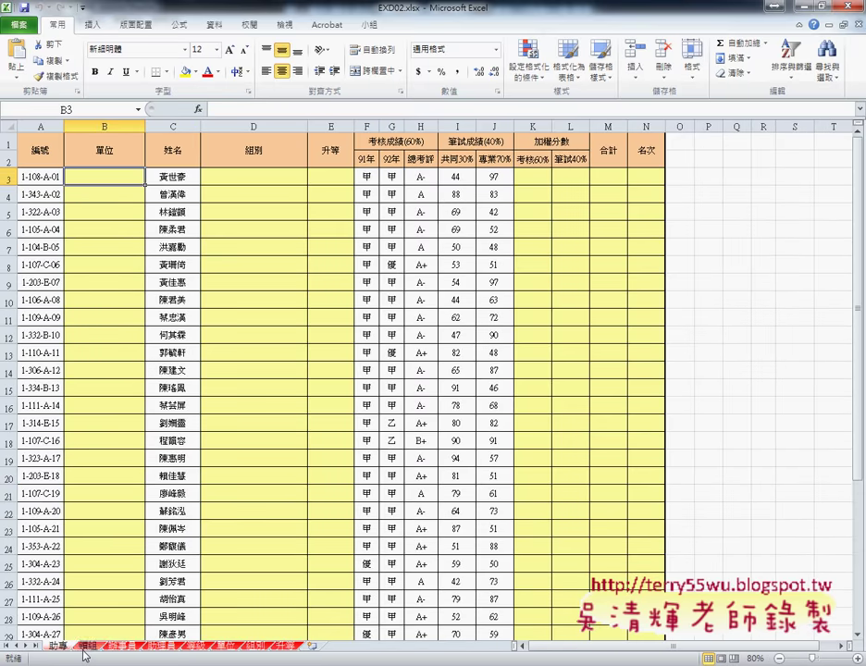
Group the 助事 through 助理員 sheets, then view the 等級 sheet's grade-to-score tables
left_click(154, 648, "shift")
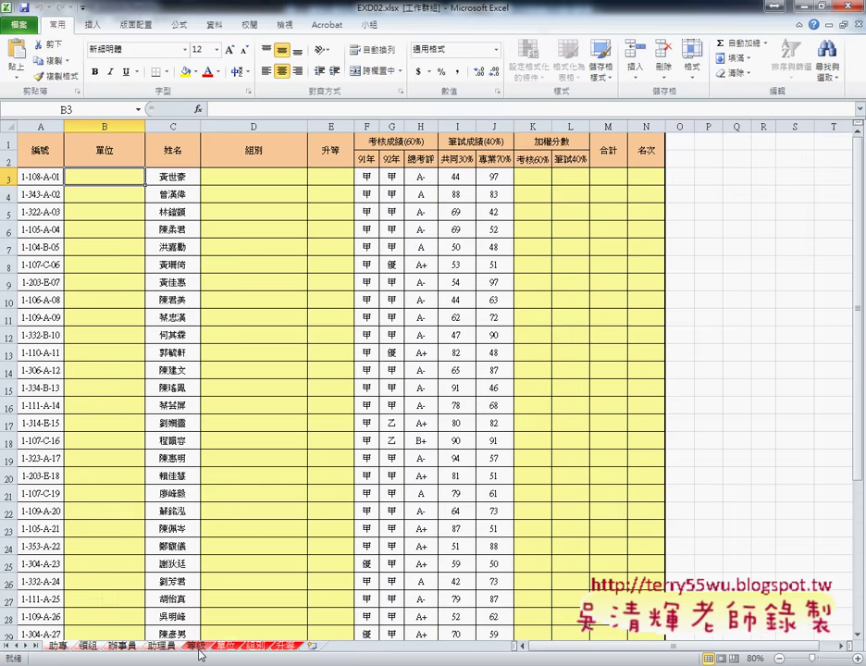
left_click(198, 647)
left_click(57, 648)
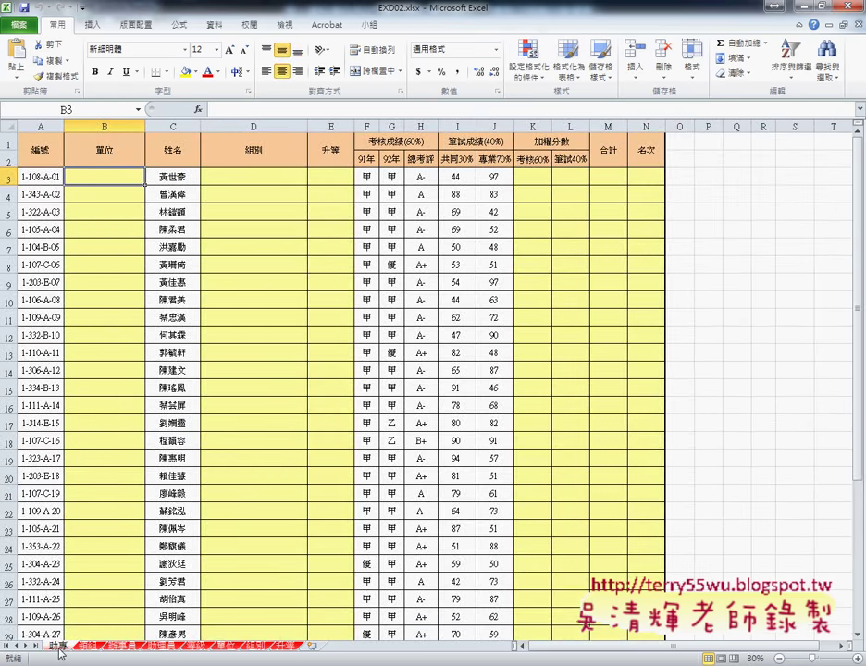
left_click(162, 651, "shift")
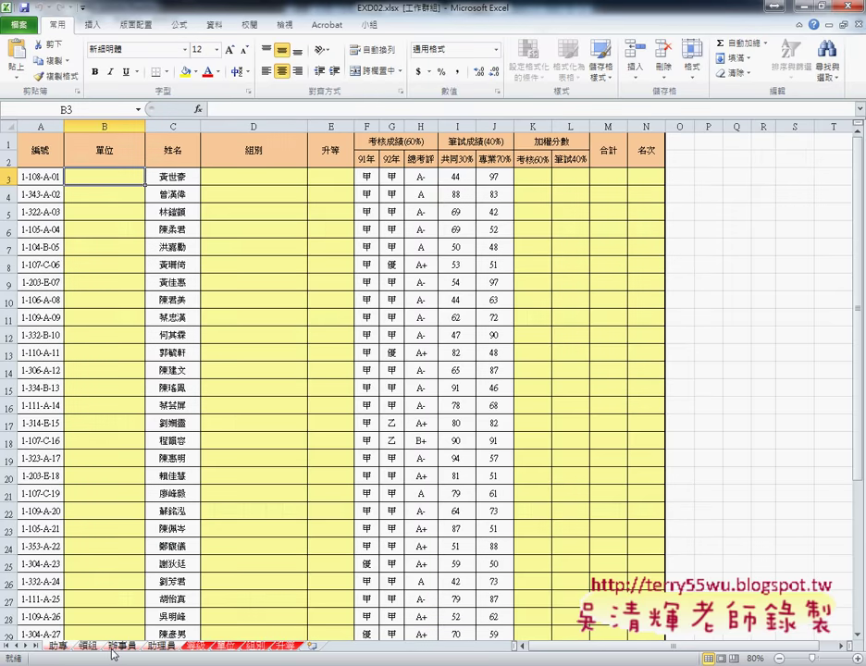
left_click(195, 647)
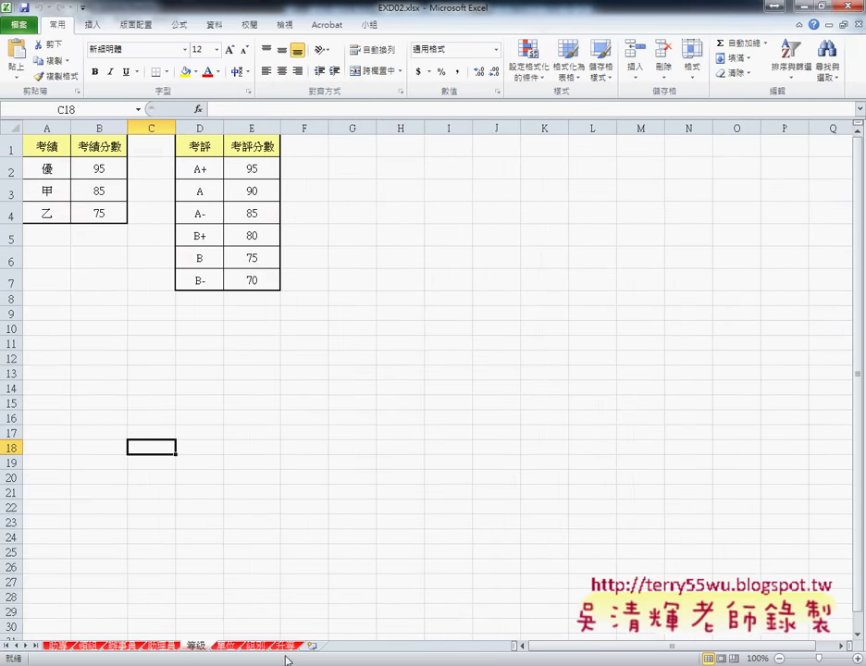
left_click(59, 647)
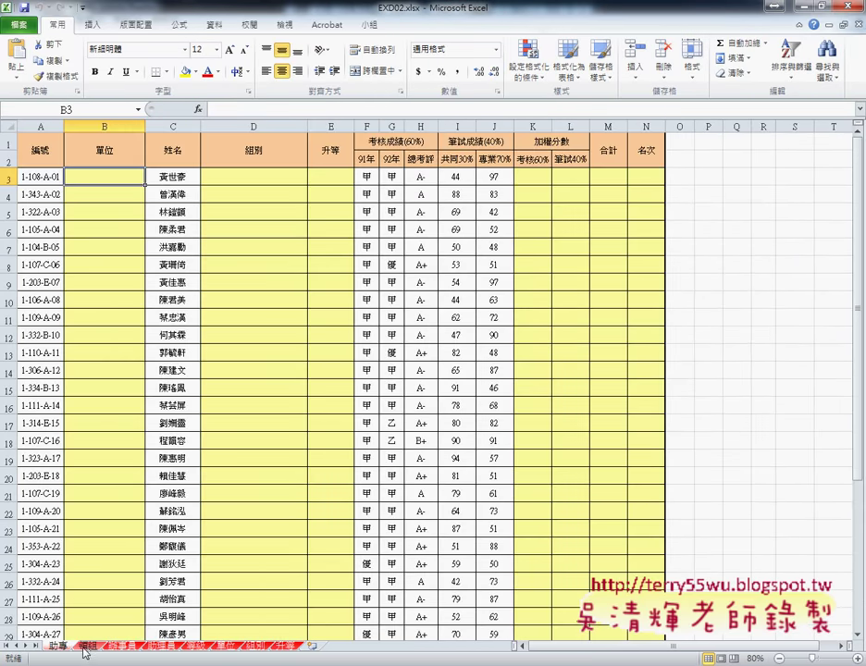
left_click(197, 647)
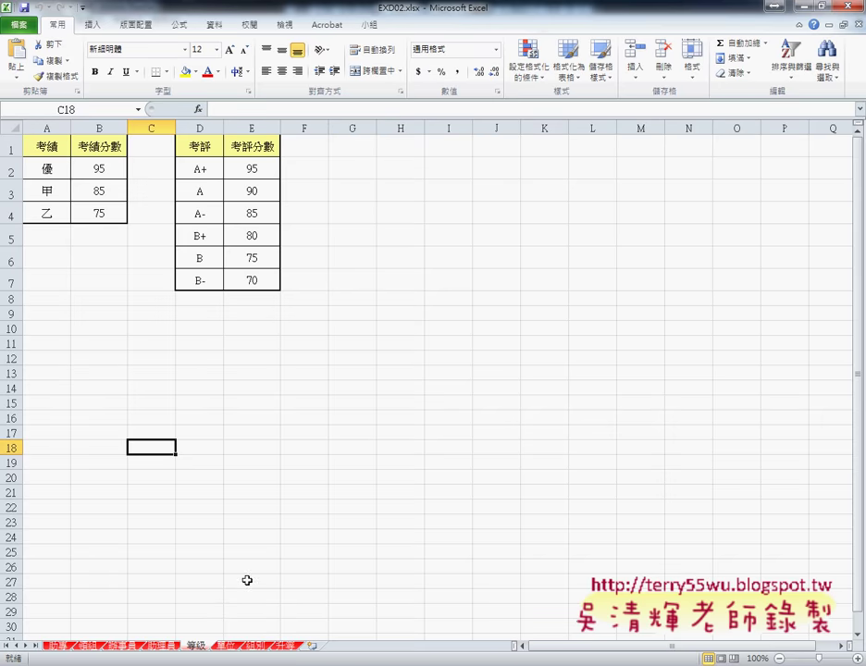
left_click(58, 148)
left_click(52, 172)
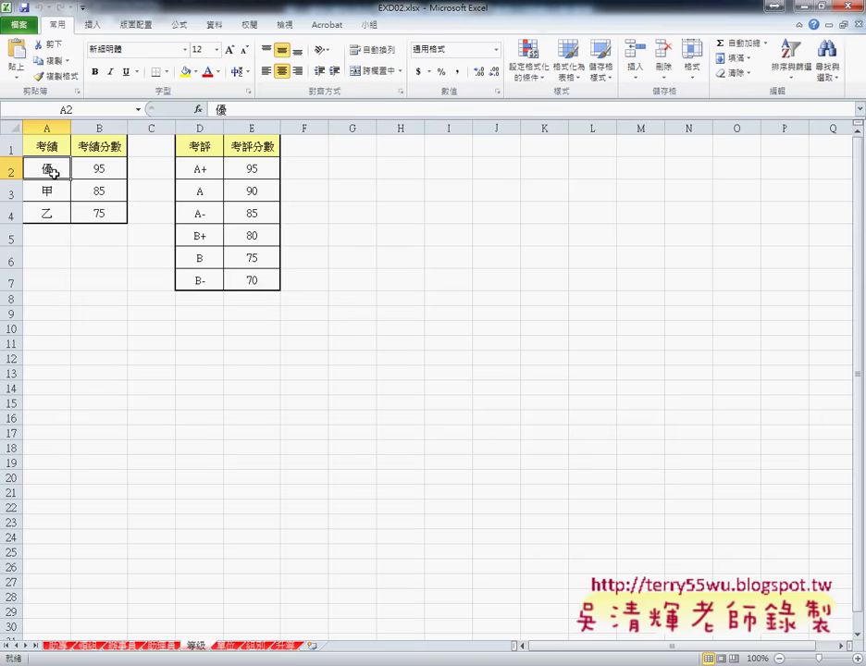
left_click(98, 169)
left_click(47, 213)
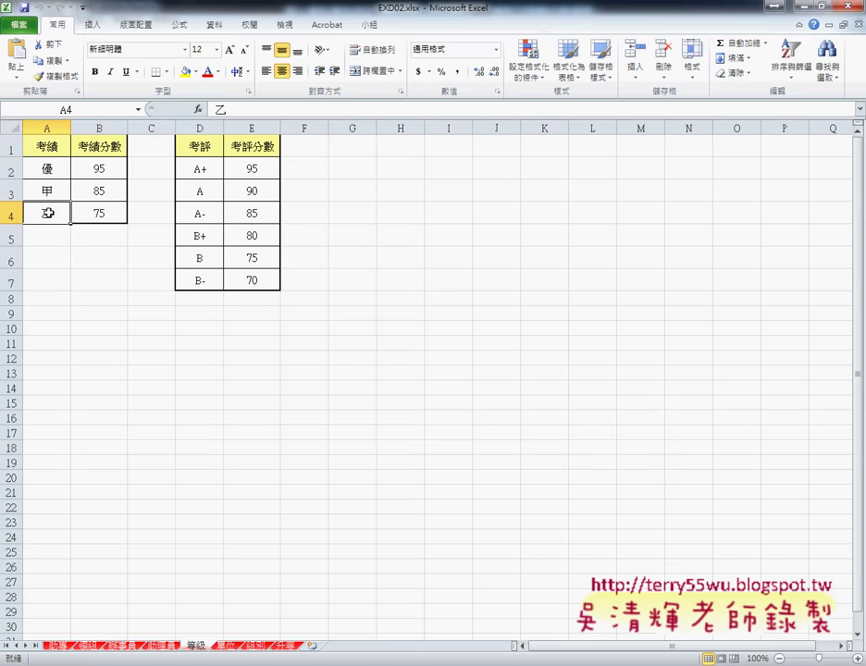
left_click(204, 146)
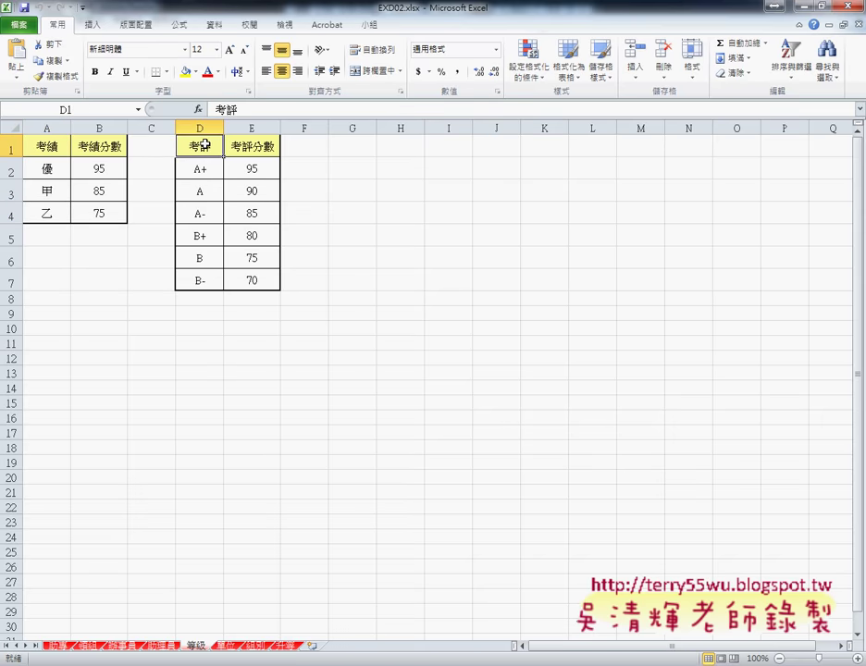
left_click(234, 168)
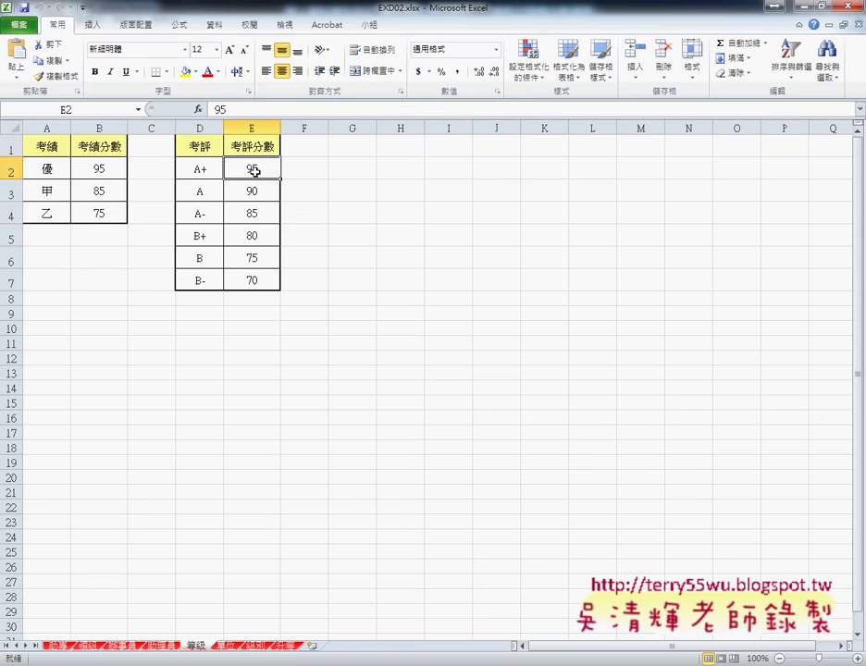
left_click_drag(217, 168, 234, 172)
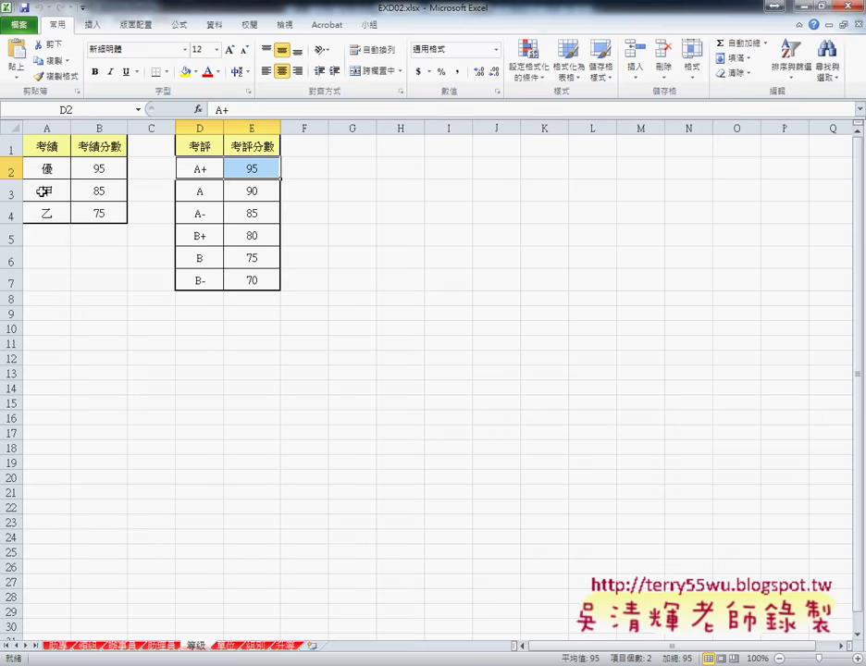
left_click_drag(199, 212, 270, 213)
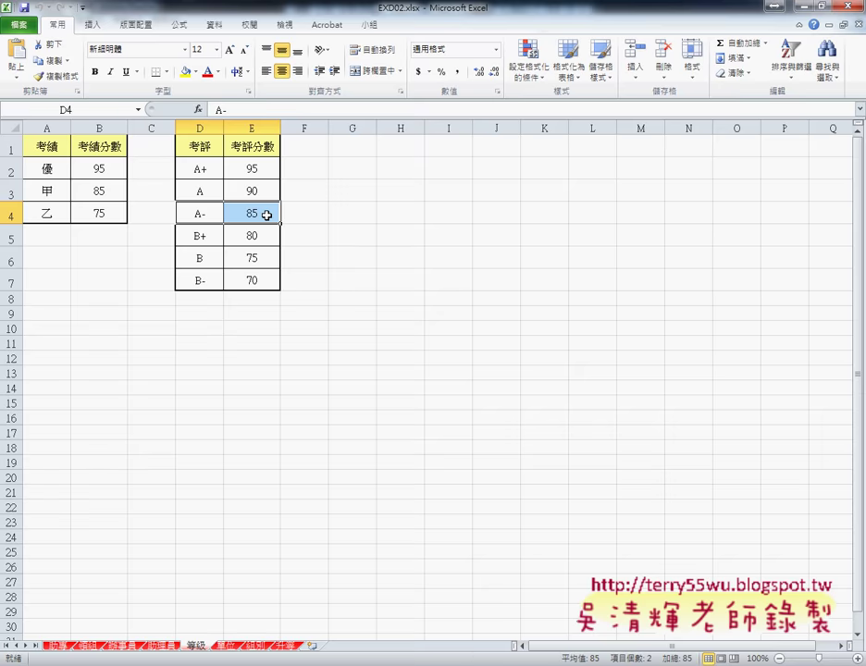
left_click_drag(202, 188, 250, 188)
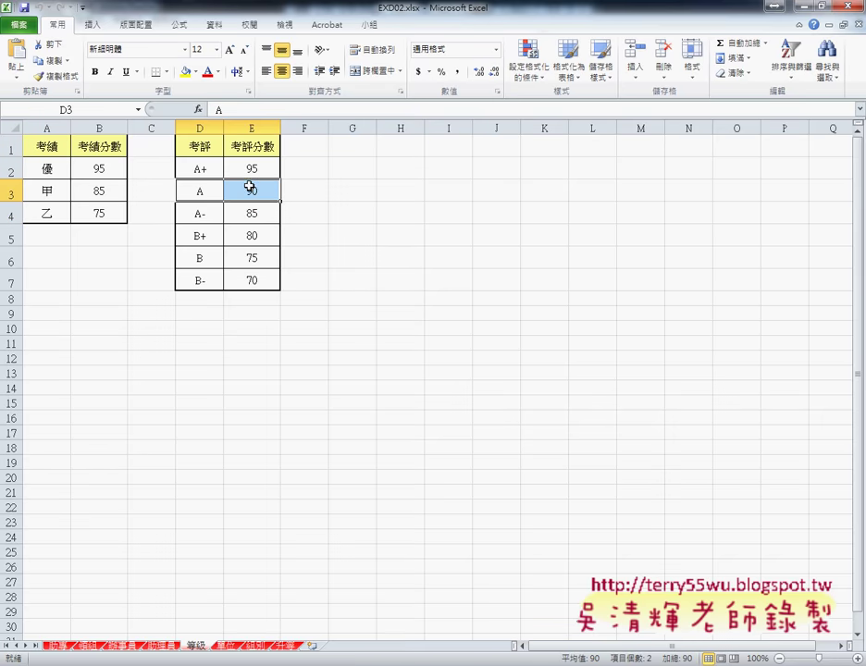
left_click(209, 168)
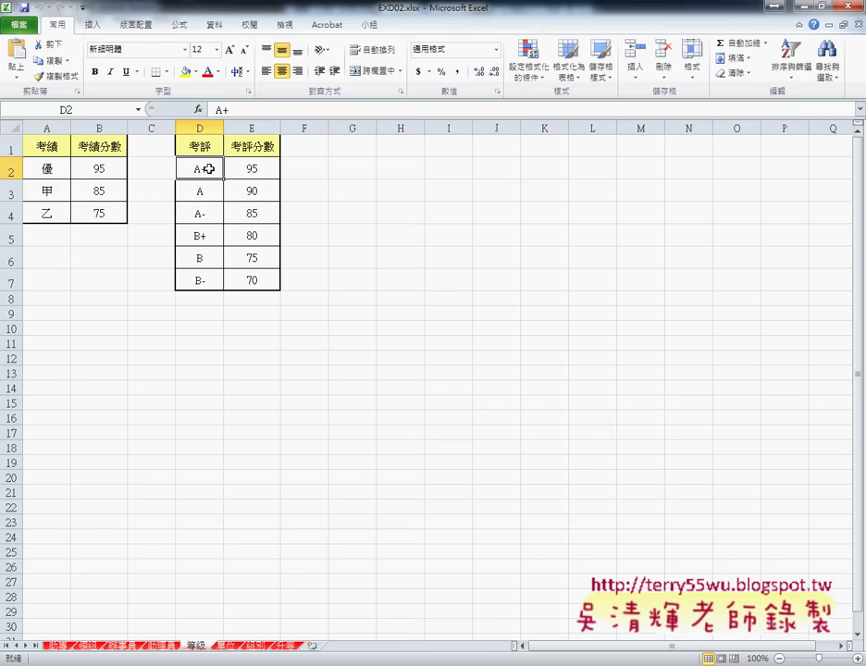
left_click(227, 650)
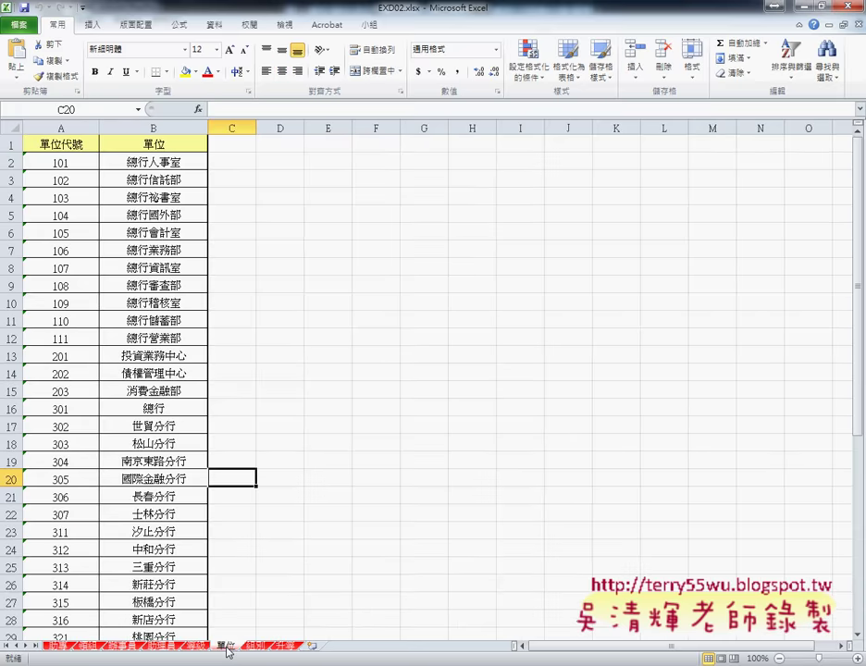
left_click(74, 162)
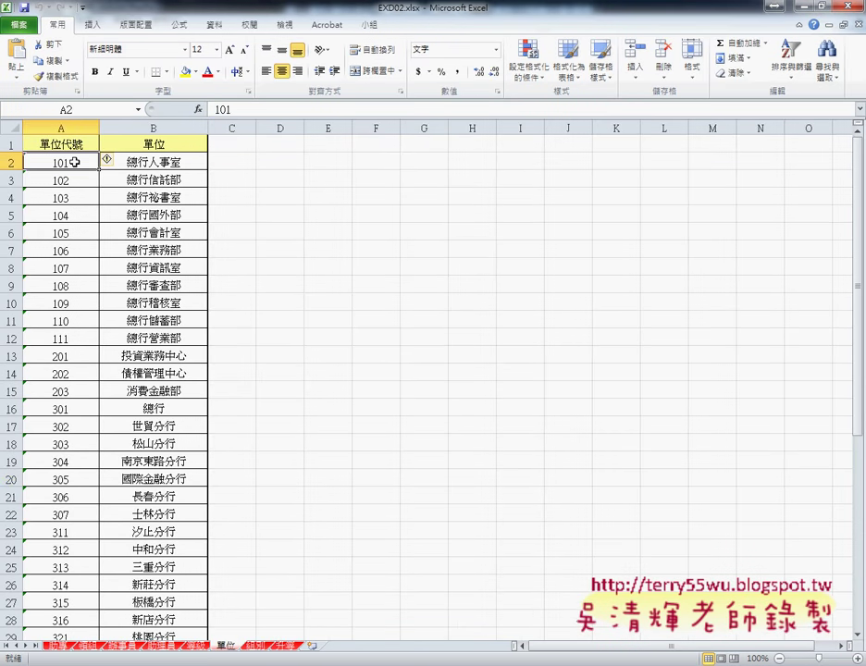
left_click(154, 163)
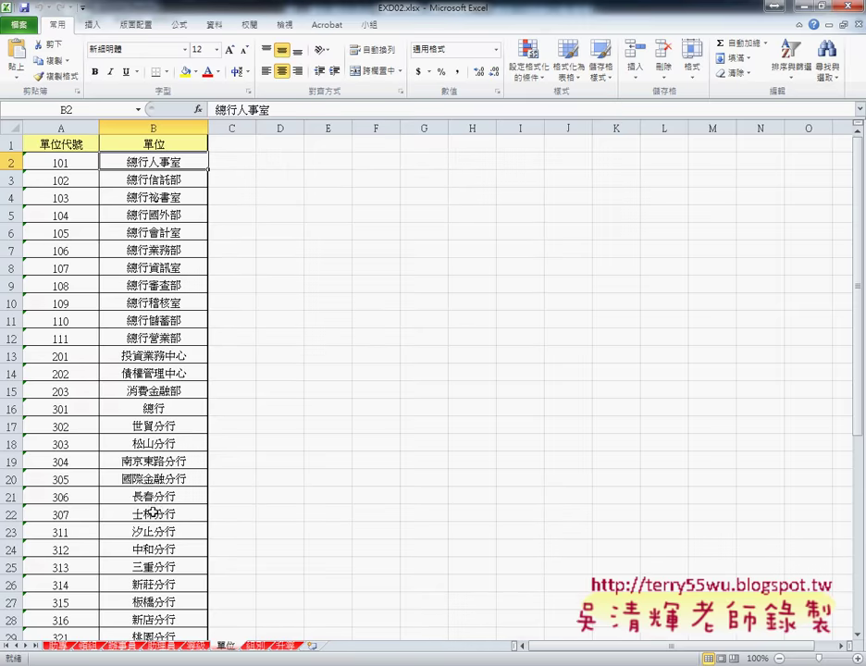
left_click(58, 646)
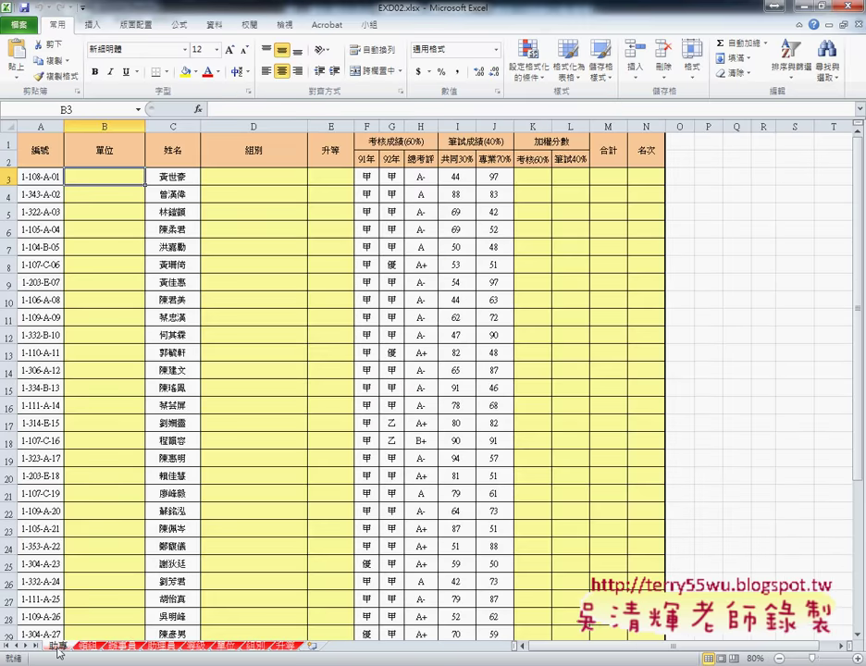
left_click(39, 177)
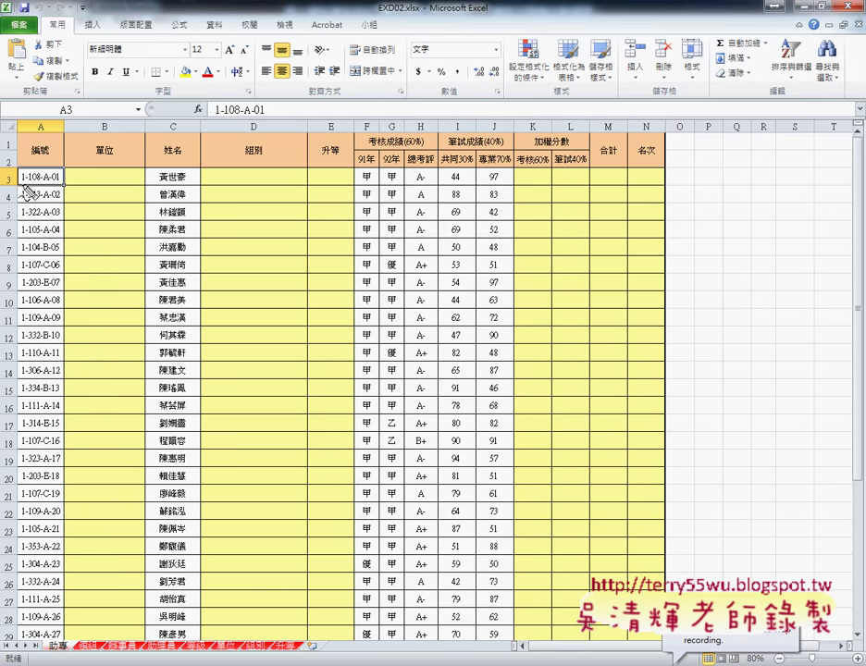
left_click_drag(28, 184, 113, 160)
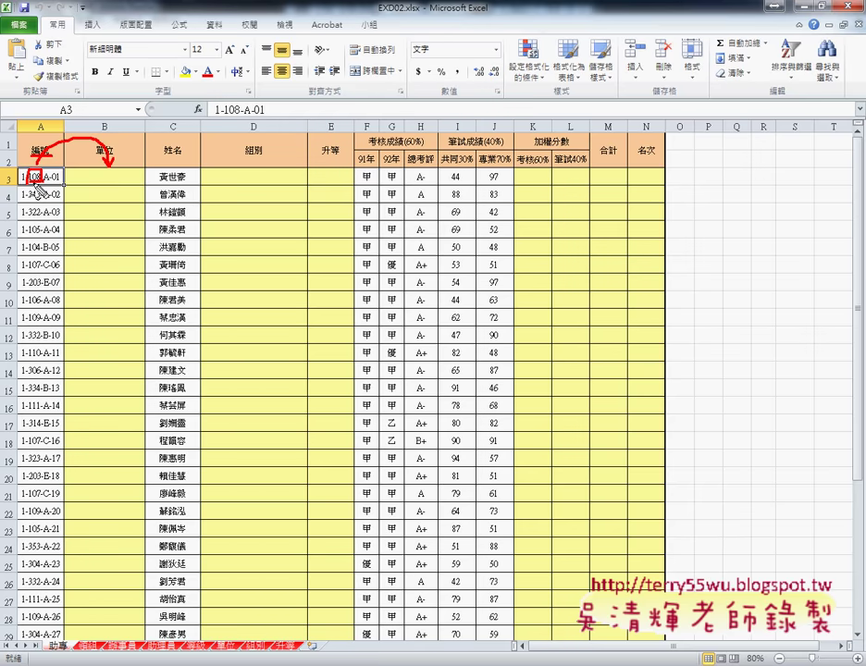
key("Escape")
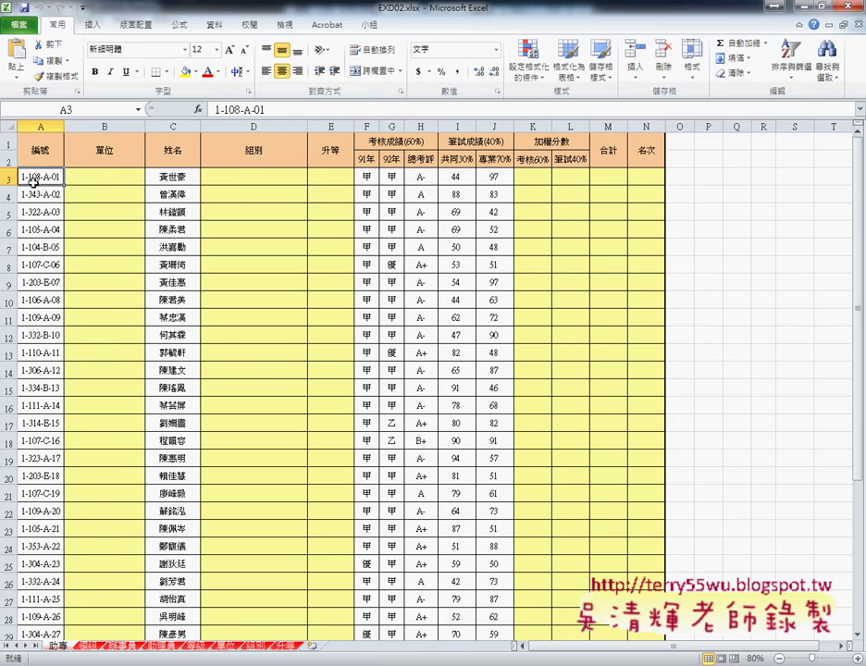
left_click(97, 180)
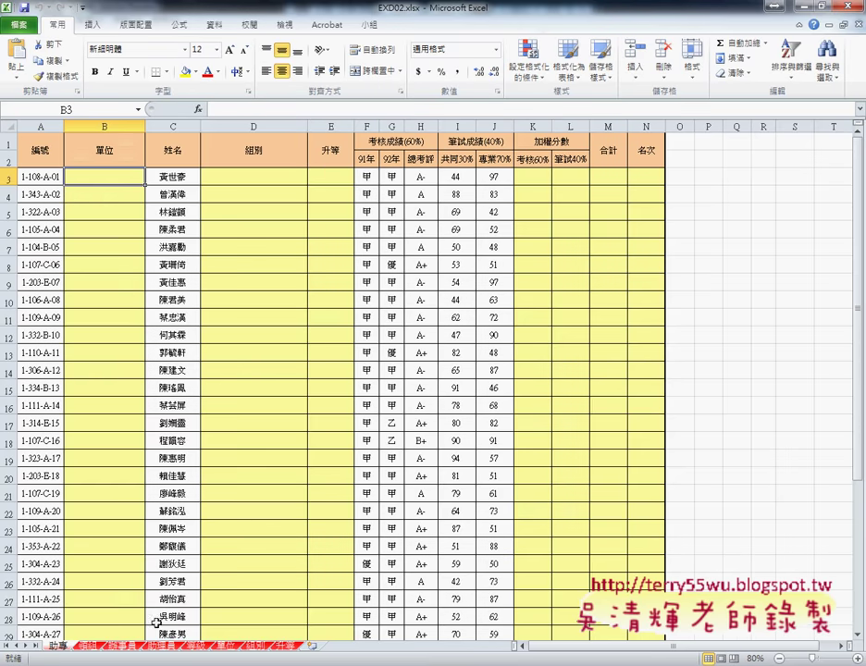
left_click(226, 645)
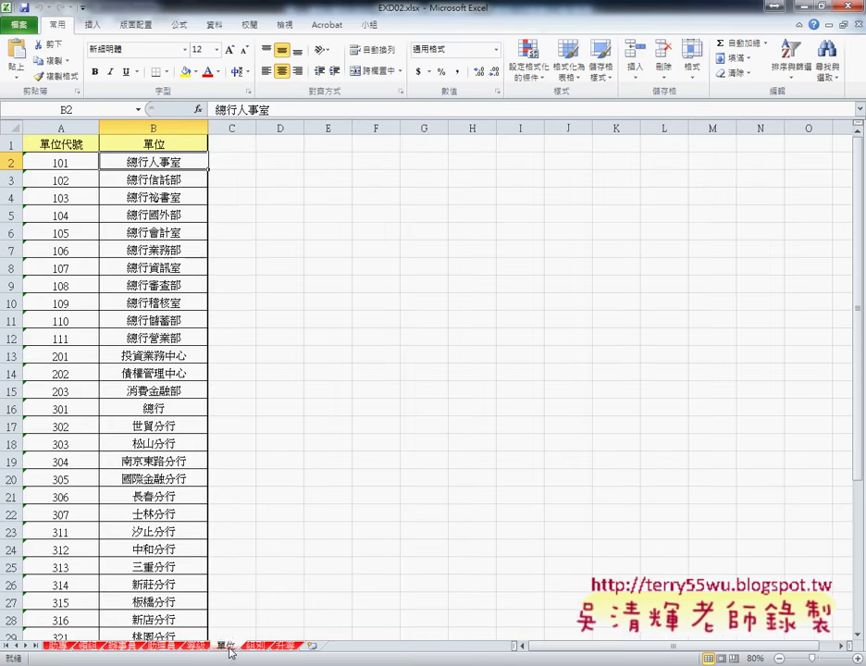
Copy the unit name 總行審查部 from the 單位 sheet into 助專 cell B3
left_click(67, 287)
left_click(159, 287)
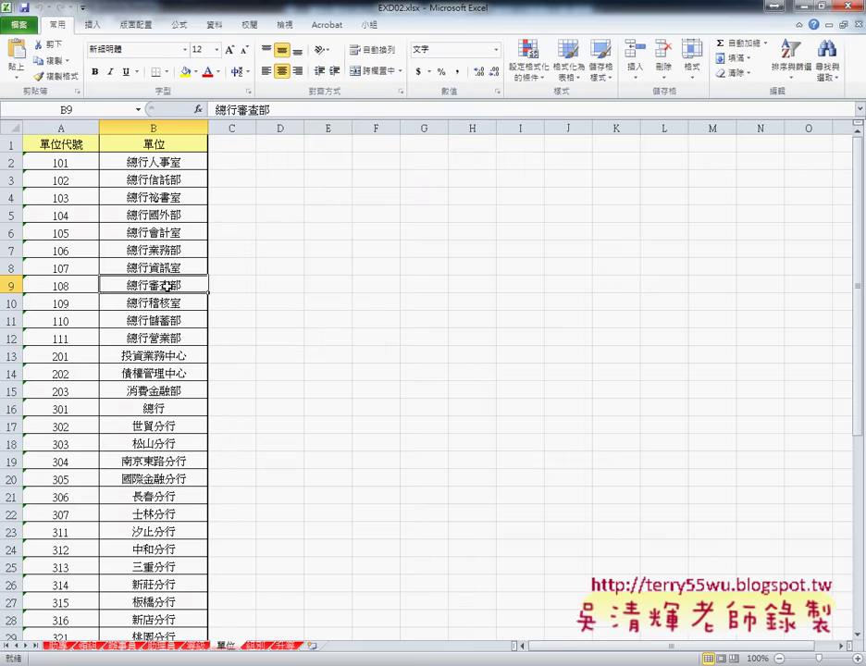
key("ctrl+c")
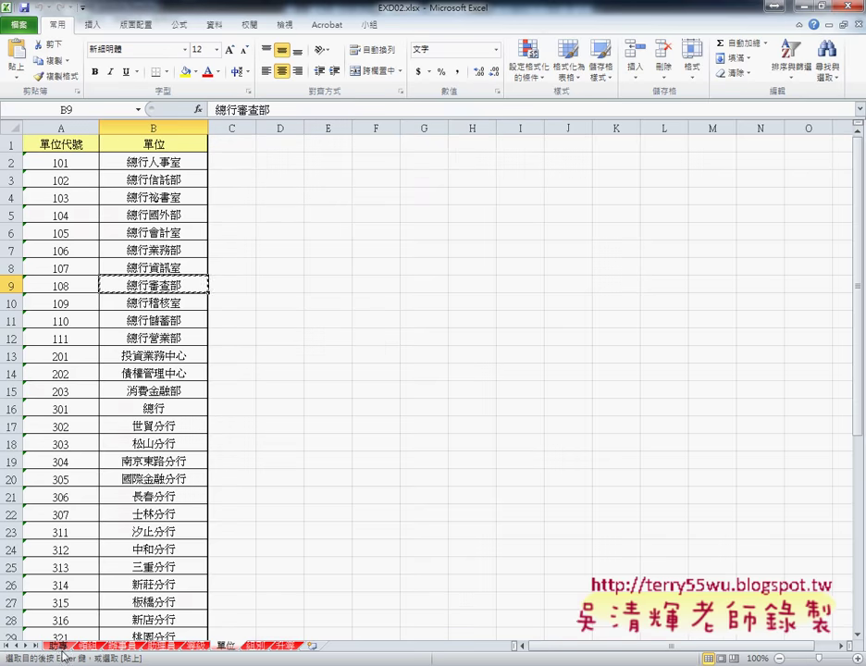
left_click(58, 646)
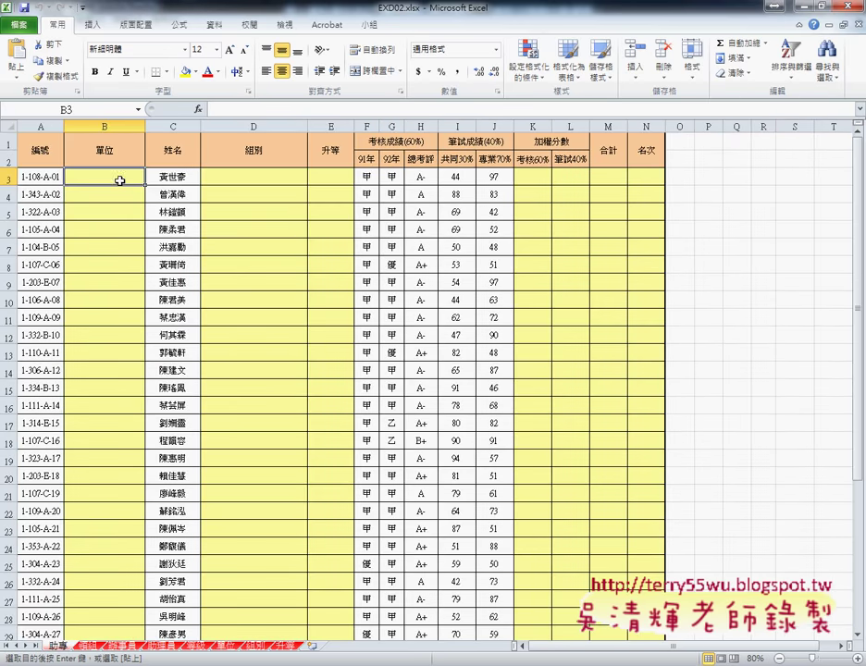
key("ctrl+v")
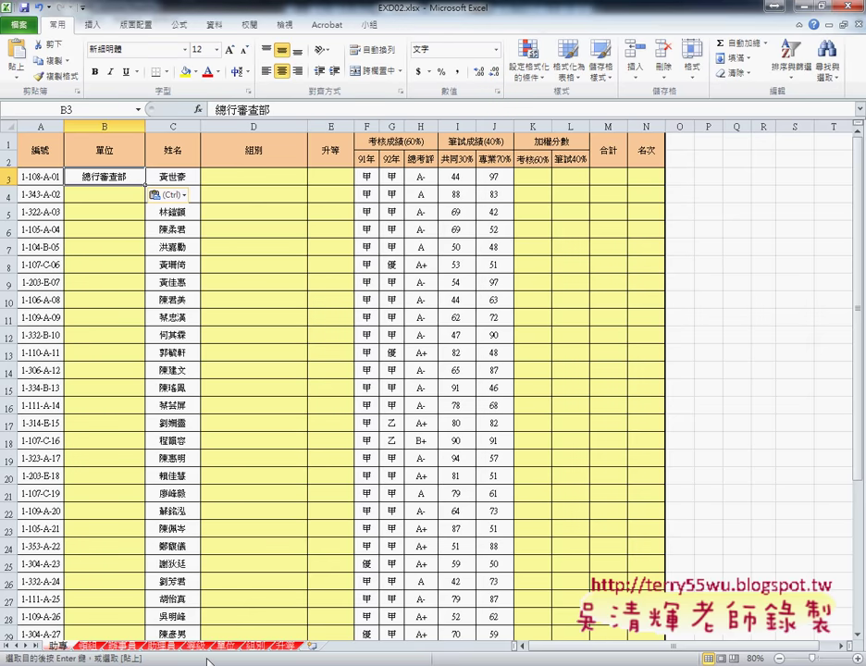
Copy 北台南分行, the unit for code 343, into 助專 cell B4
left_click(227, 645)
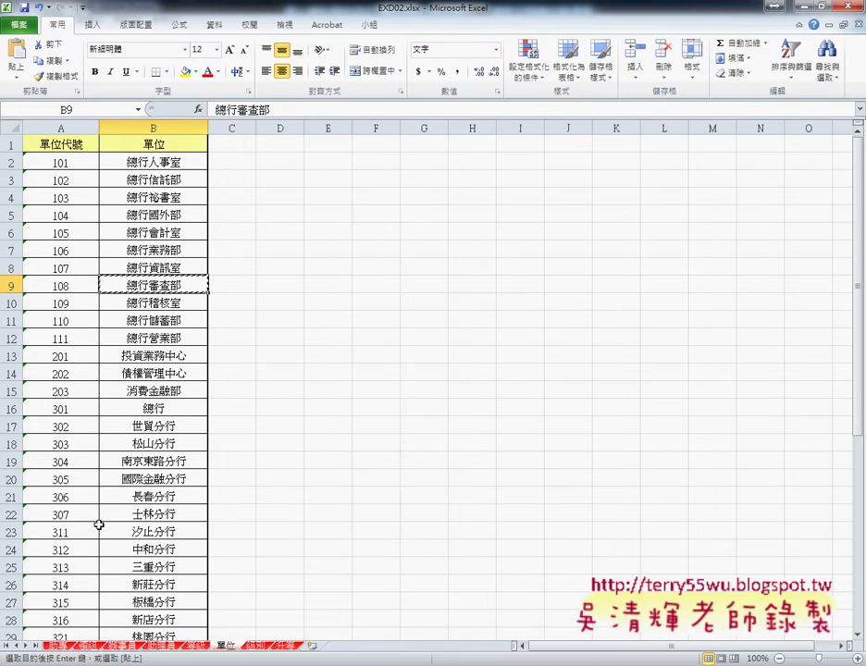
scroll(97, 552, "down", 1)
scroll(97, 552, "down", 3)
scroll(97, 553, "down", 1)
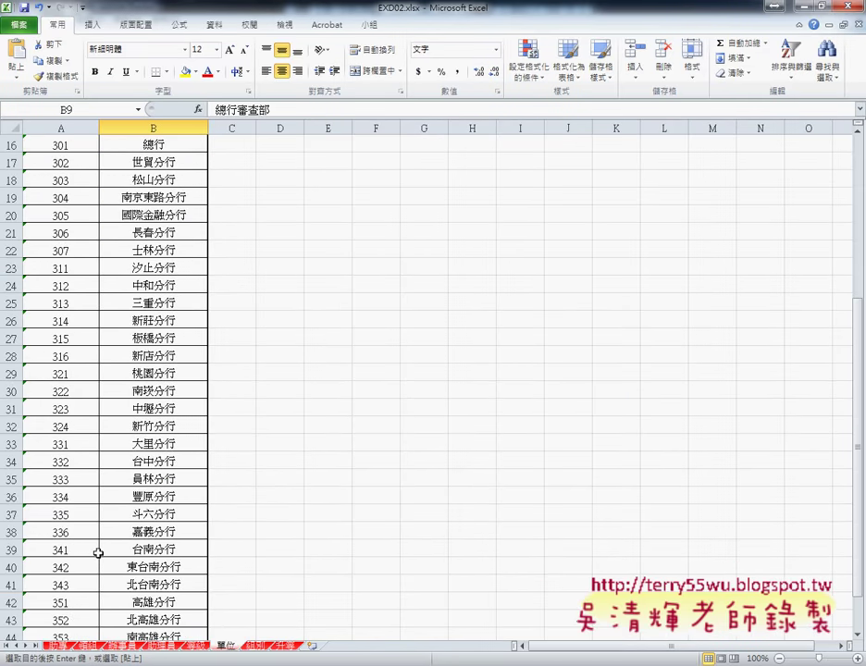
left_click(159, 585)
key("ctrl+c")
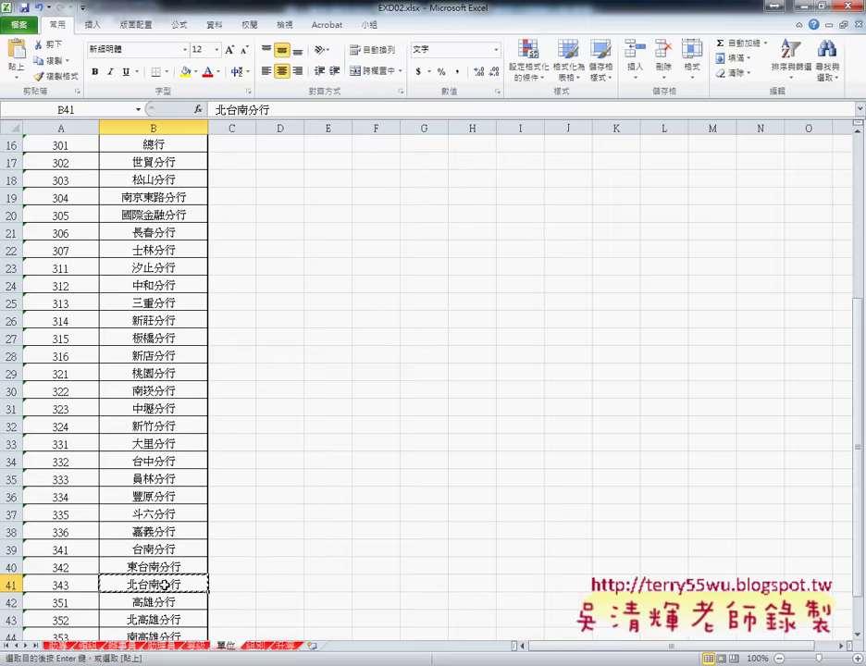
left_click(55, 646)
left_click(101, 199)
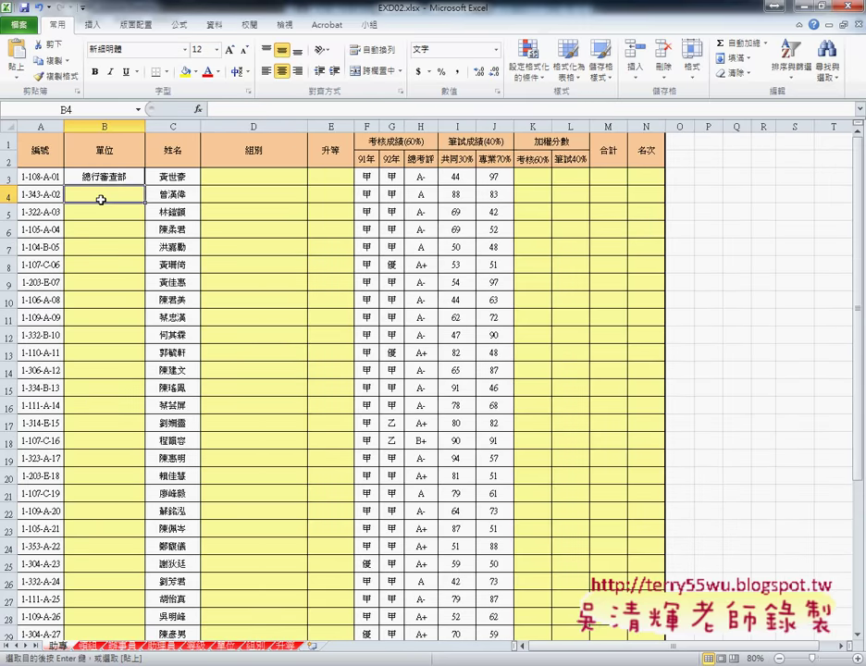
key("ctrl+v")
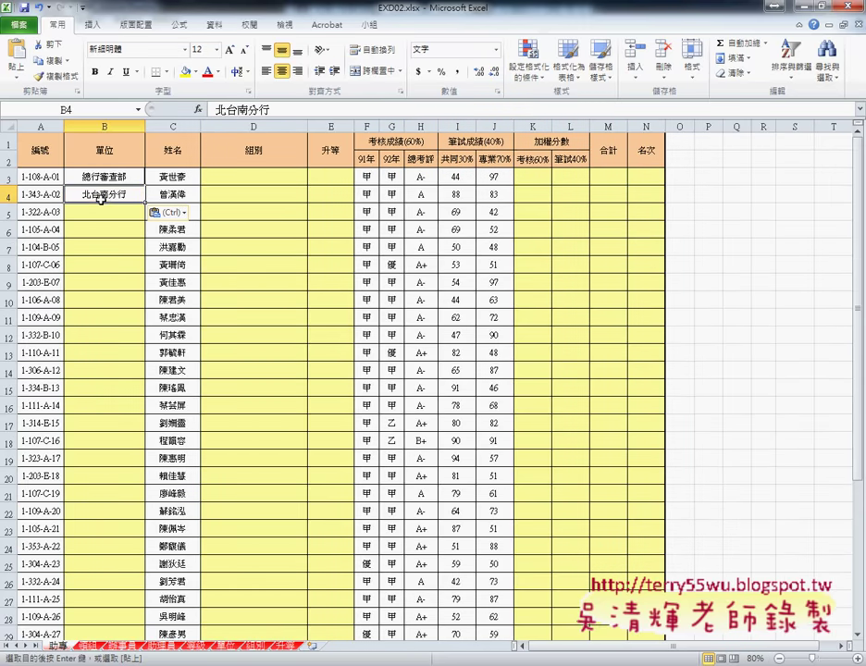
Check how far the employee codes run in column A, then review cells B3, D3 and E3
left_click(37, 180)
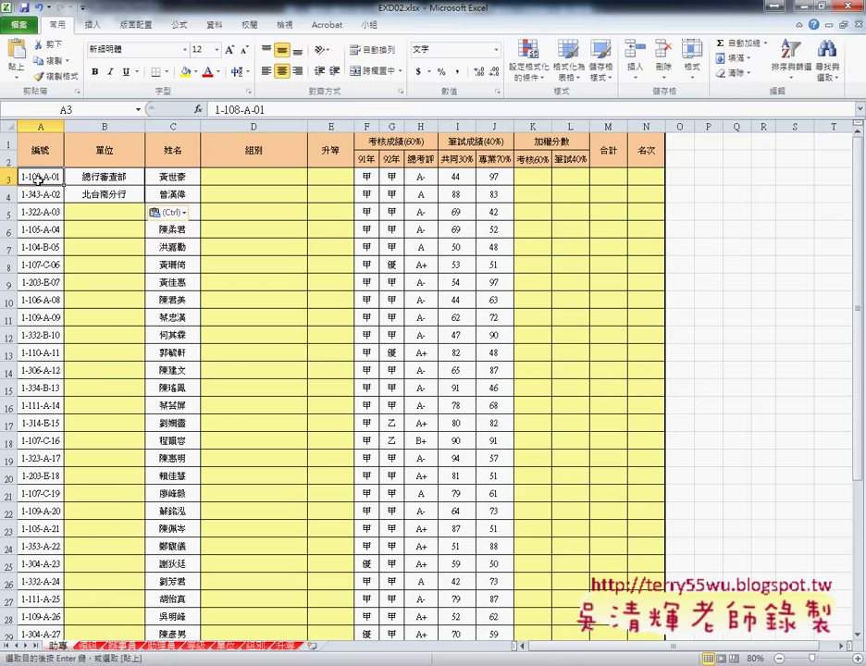
key("ctrl+Down")
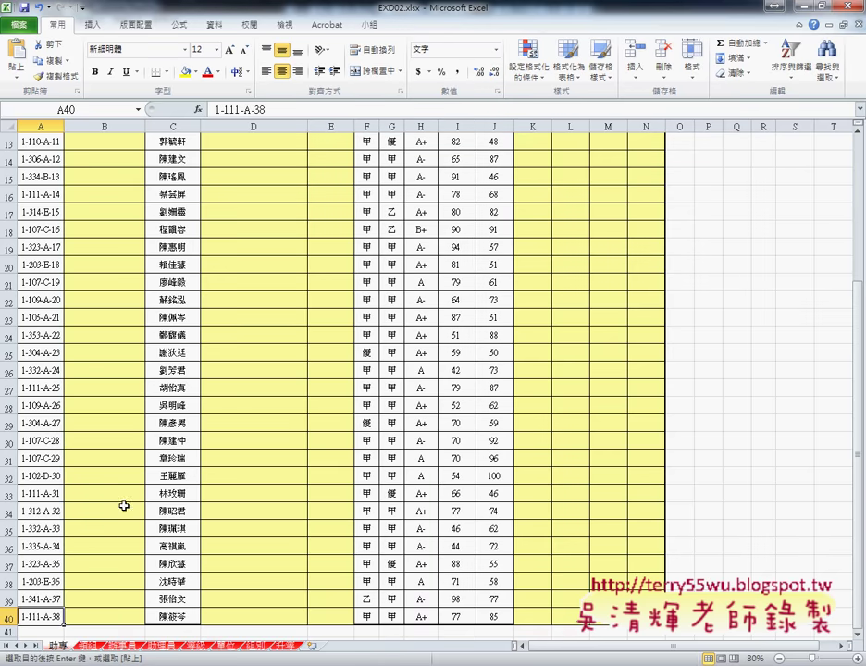
scroll(123, 499, "up", 4)
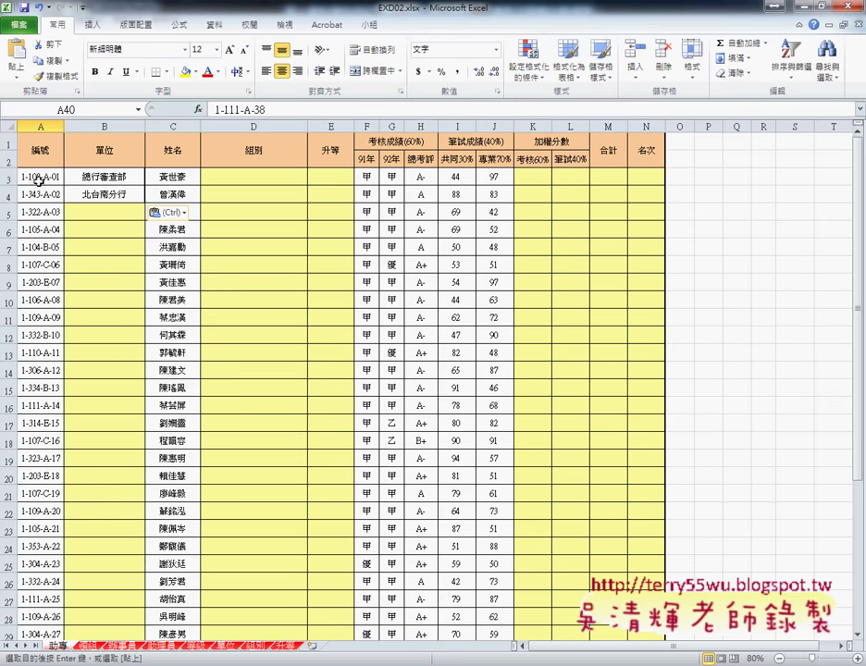
left_click(109, 178)
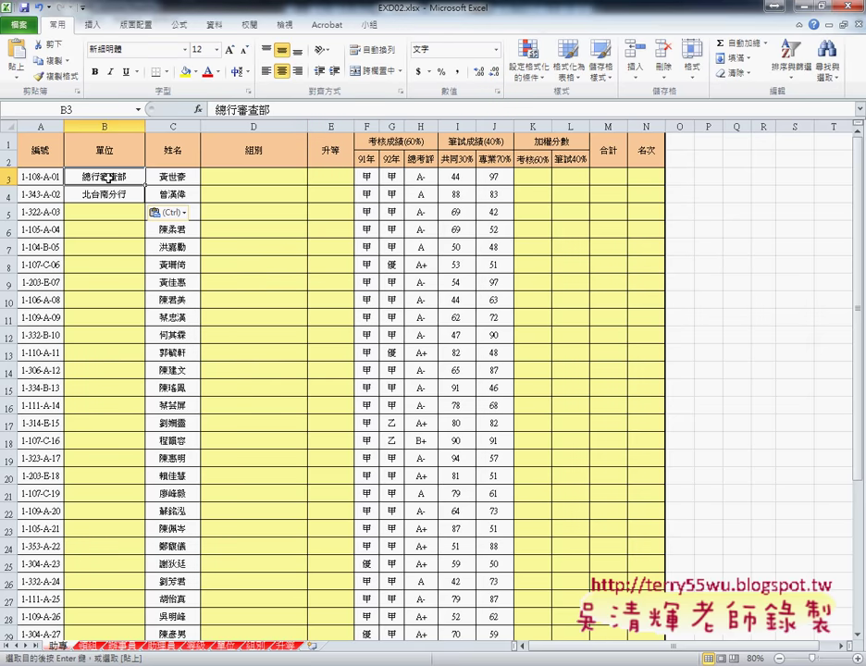
left_click(239, 176)
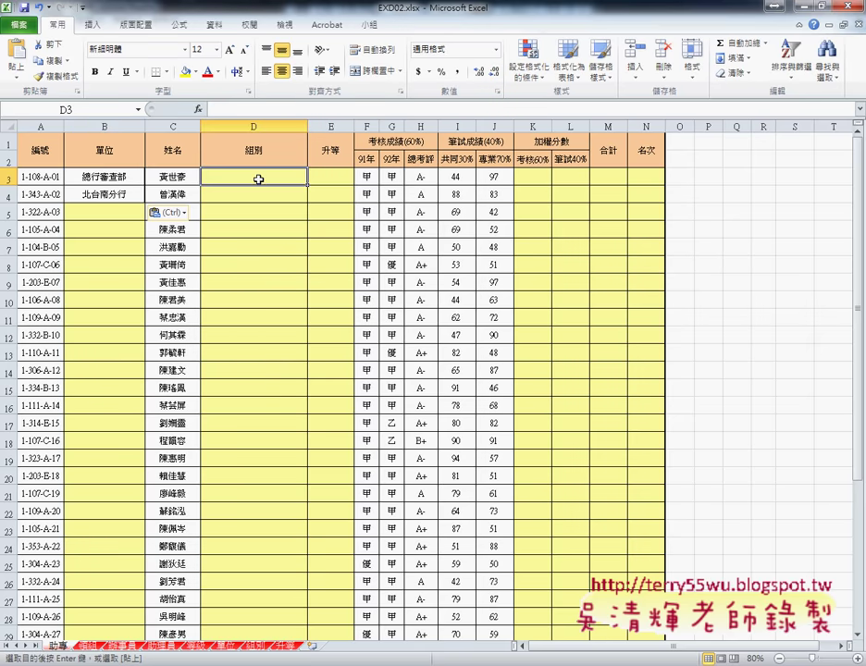
left_click(322, 175)
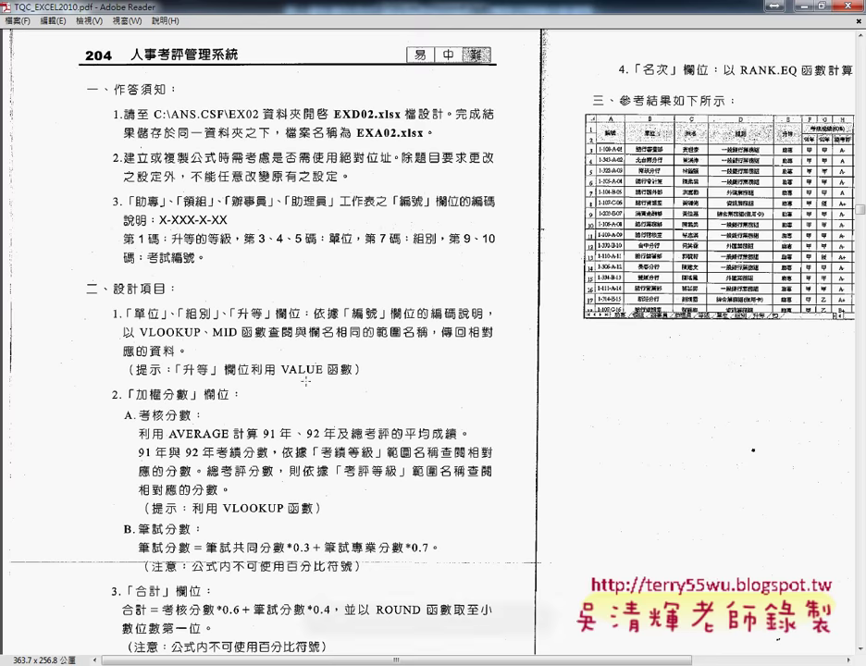
key("alt+Tab")
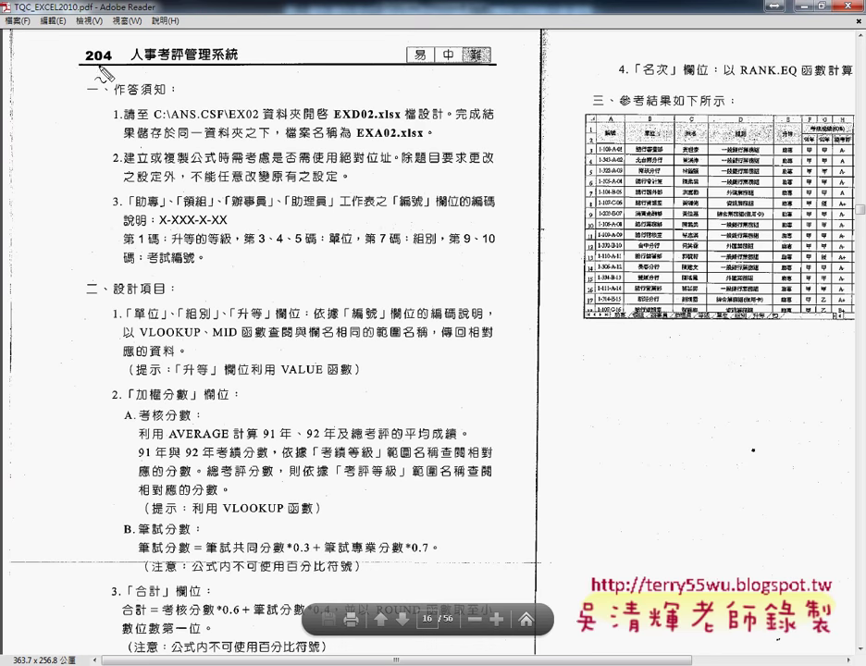
left_click_drag(136, 65, 242, 65)
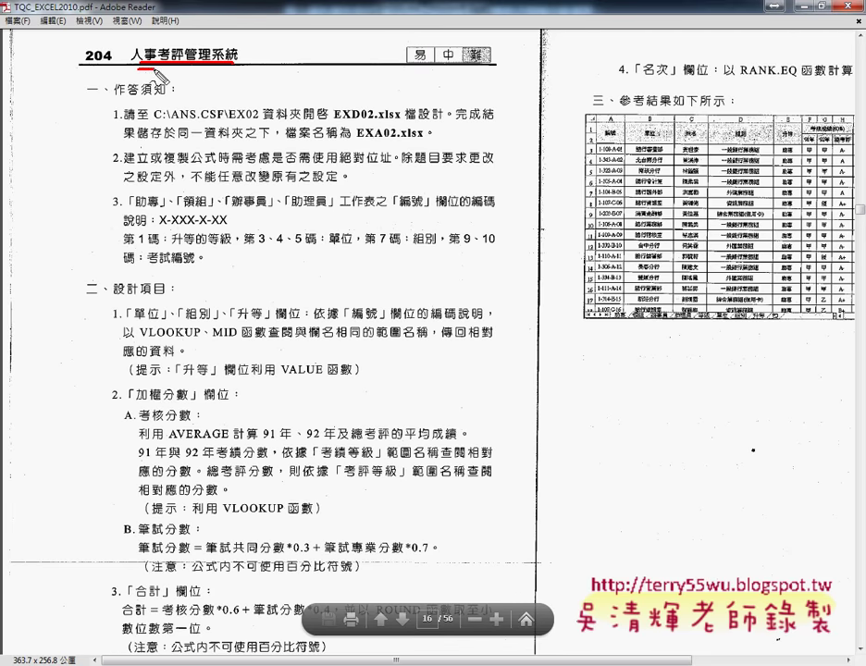
left_click_drag(138, 68, 159, 67)
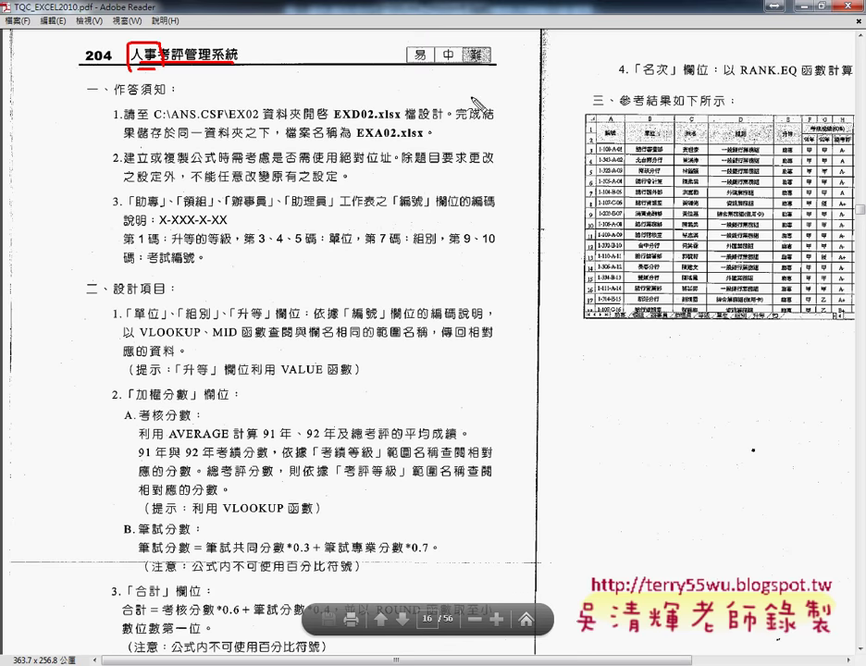
left_click_drag(483, 44, 500, 66)
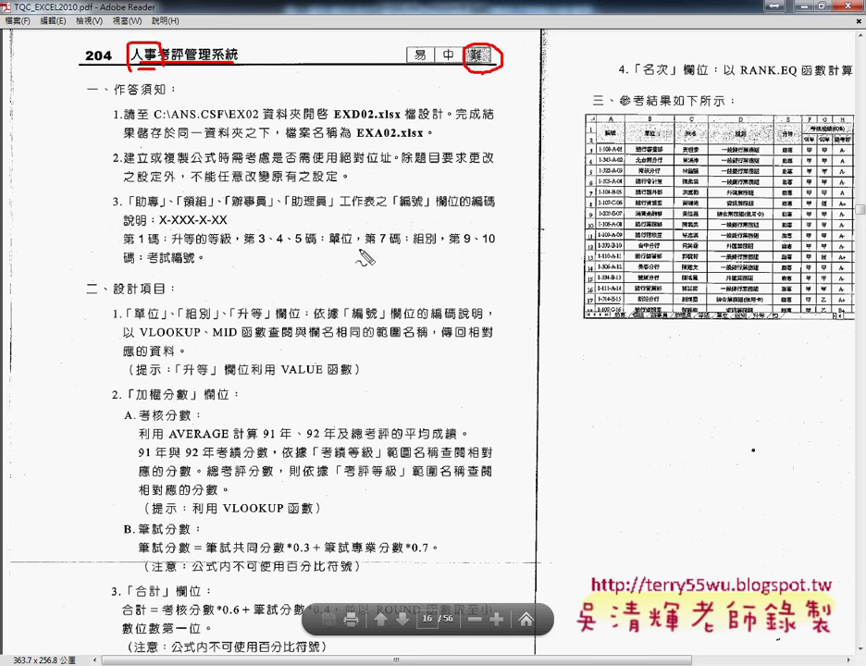
left_click_drag(112, 317, 115, 308)
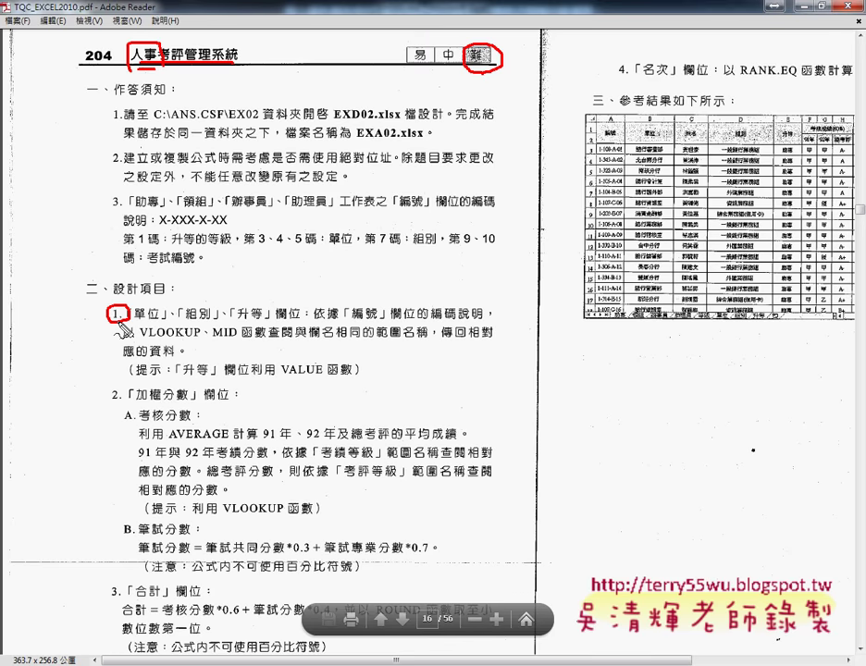
key("Escape")
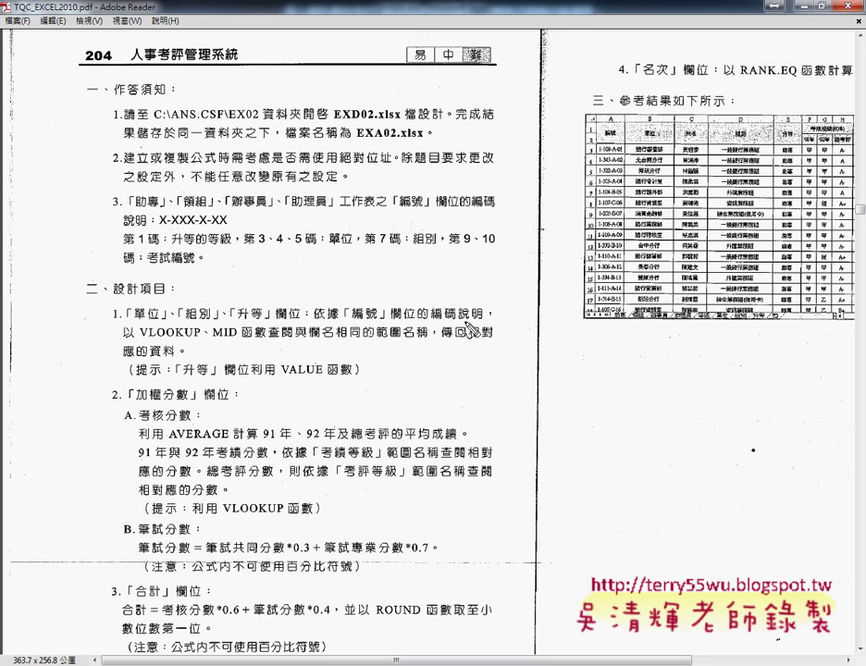
left_click_drag(141, 339, 237, 338)
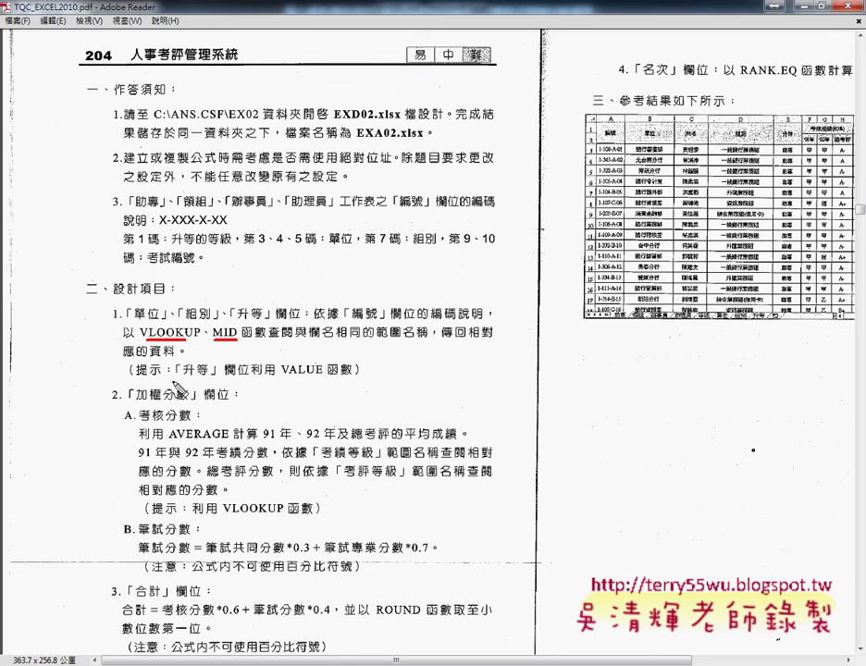
left_click_drag(182, 379, 209, 379)
left_click_drag(282, 377, 355, 378)
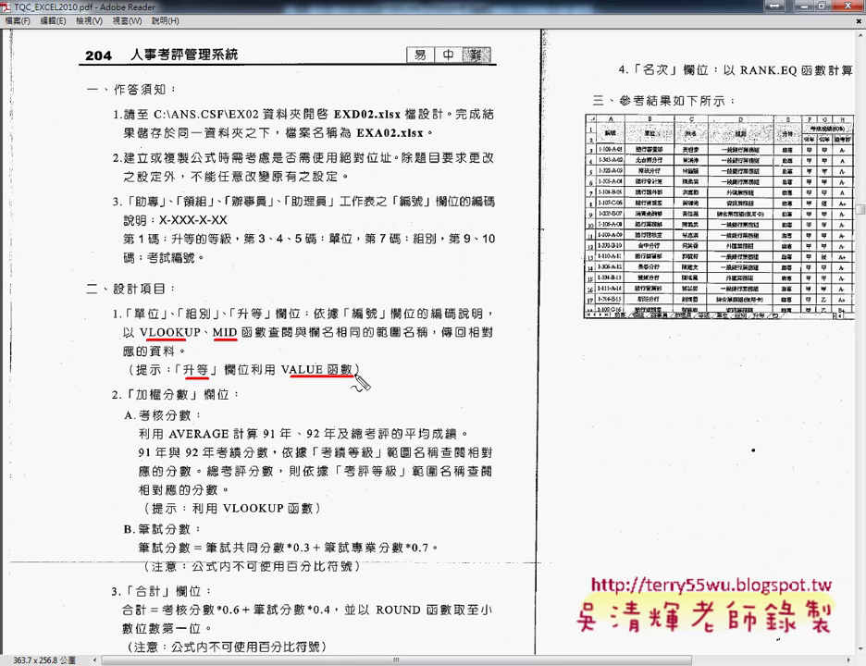
key("Escape")
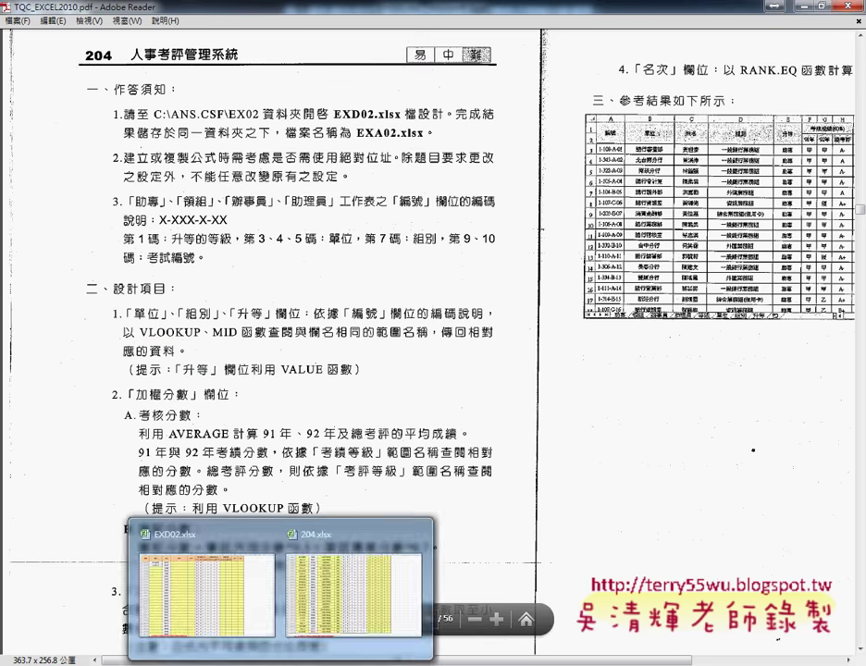
Return to EXD02.xlsx, group the staff sheets, and clear B3 to insert a function
left_click(203, 583)
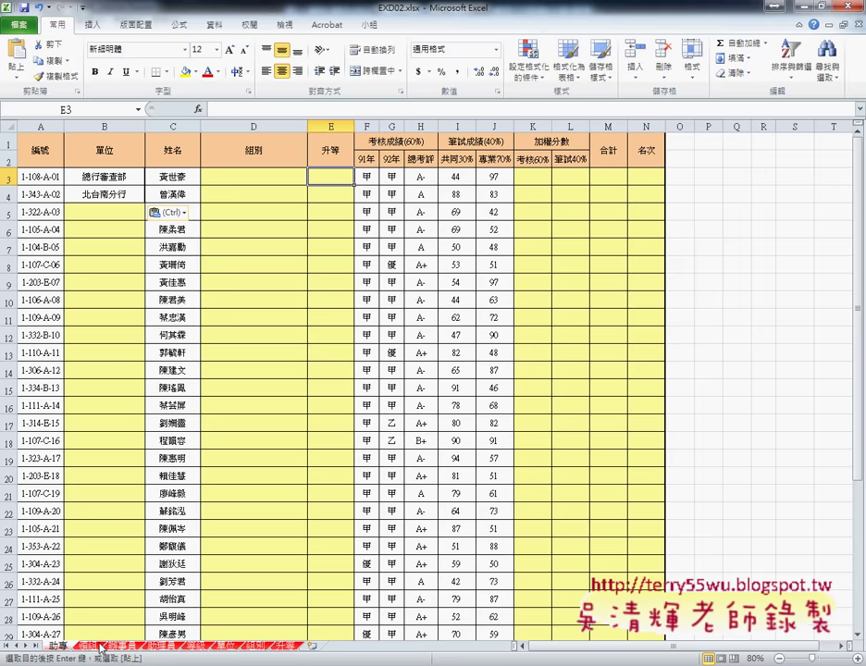
left_click(165, 647, "shift")
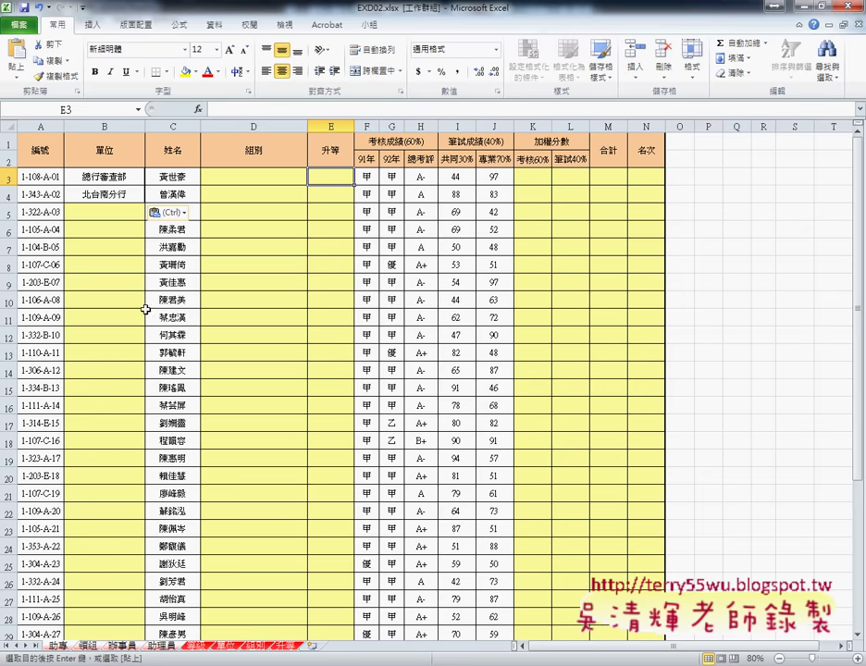
left_click(114, 178)
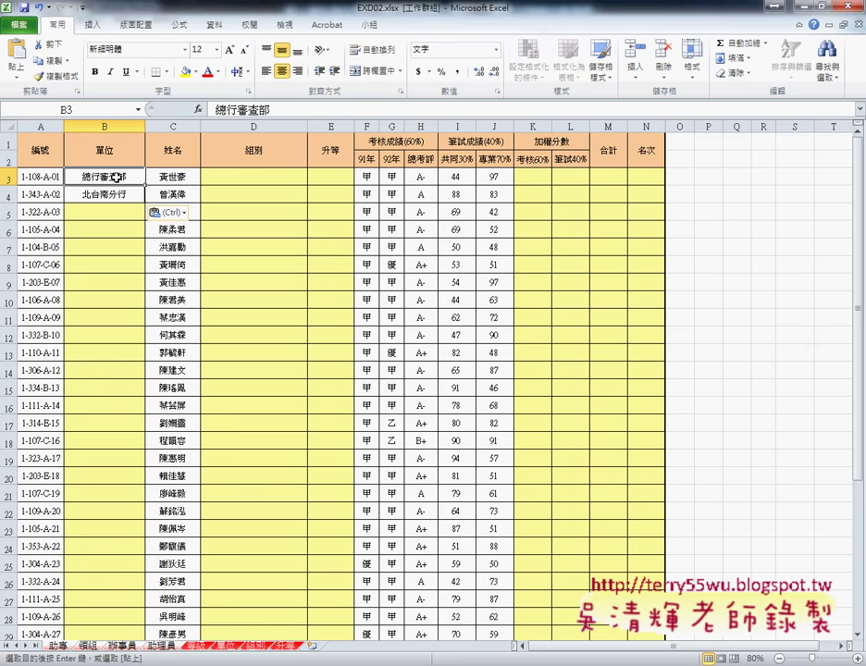
key("Delete")
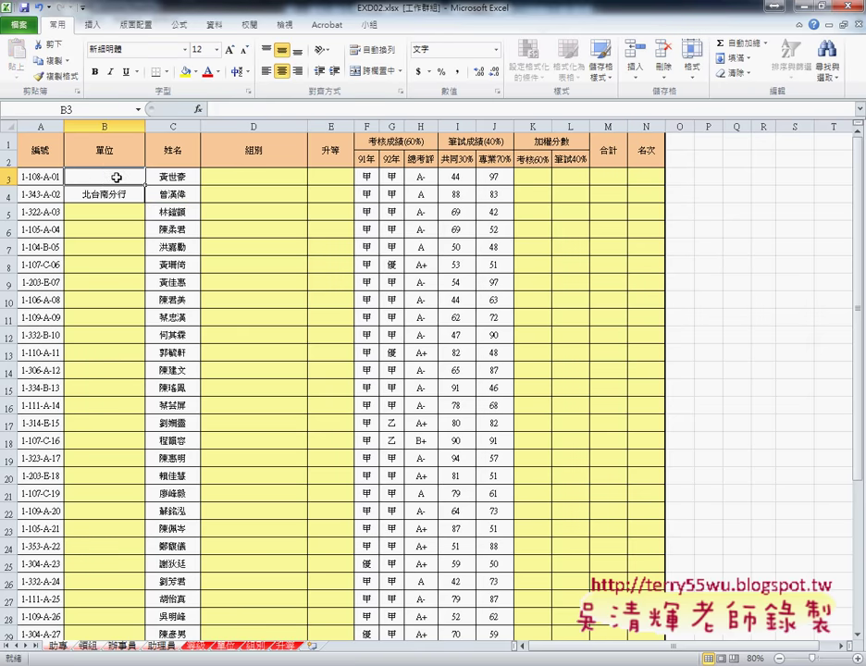
left_click(198, 109)
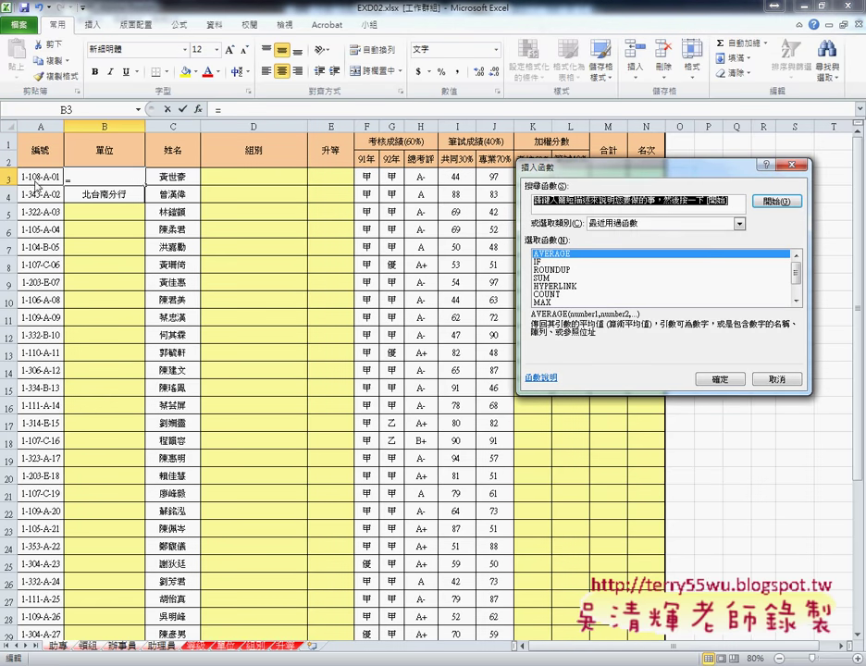
Choose the MID function from the 文字 category in Insert Function
left_click(739, 223)
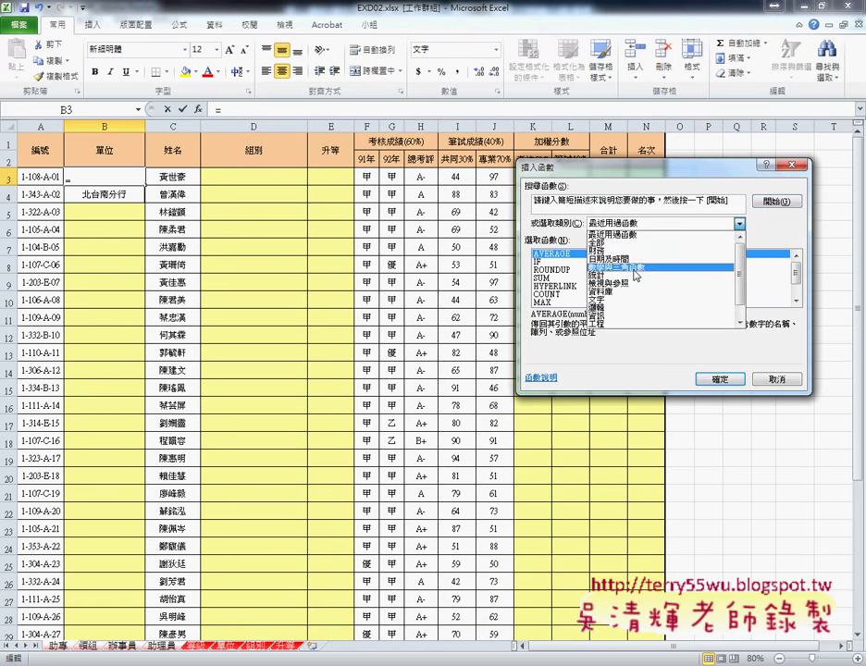
left_click(635, 300)
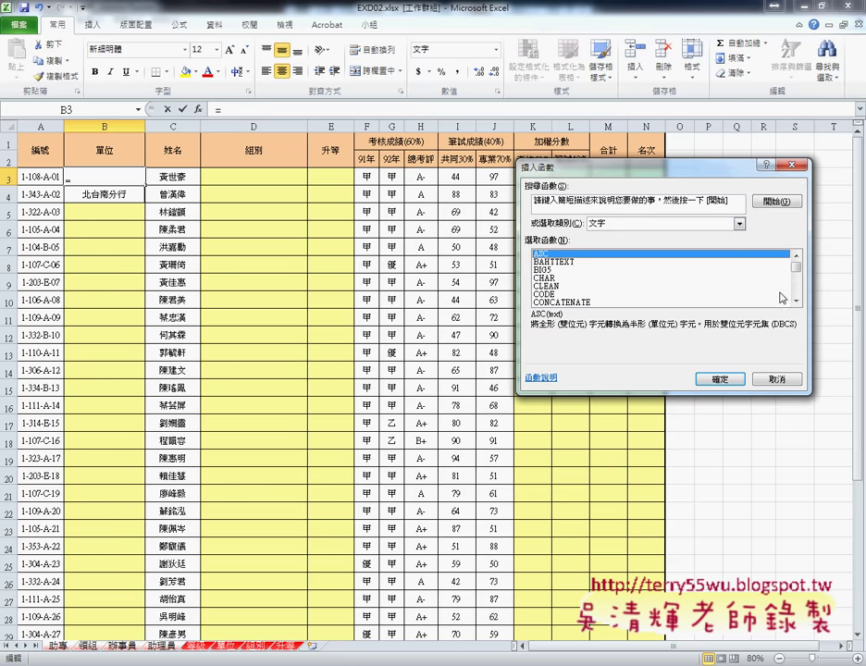
scroll(784, 291, "down", 6)
scroll(787, 285, "down", 3)
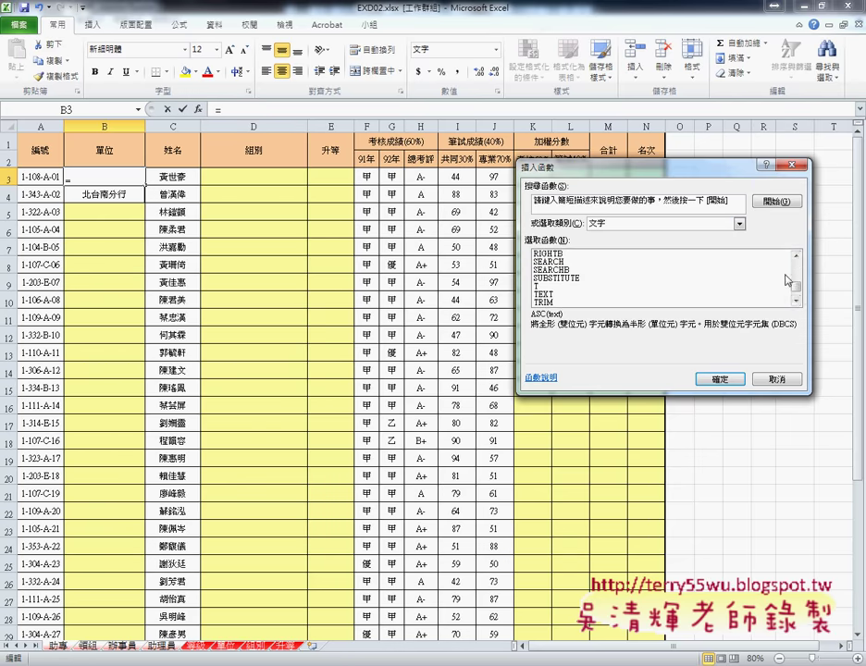
left_click(795, 256)
left_click(795, 256)
left_click(795, 255)
left_click(795, 256)
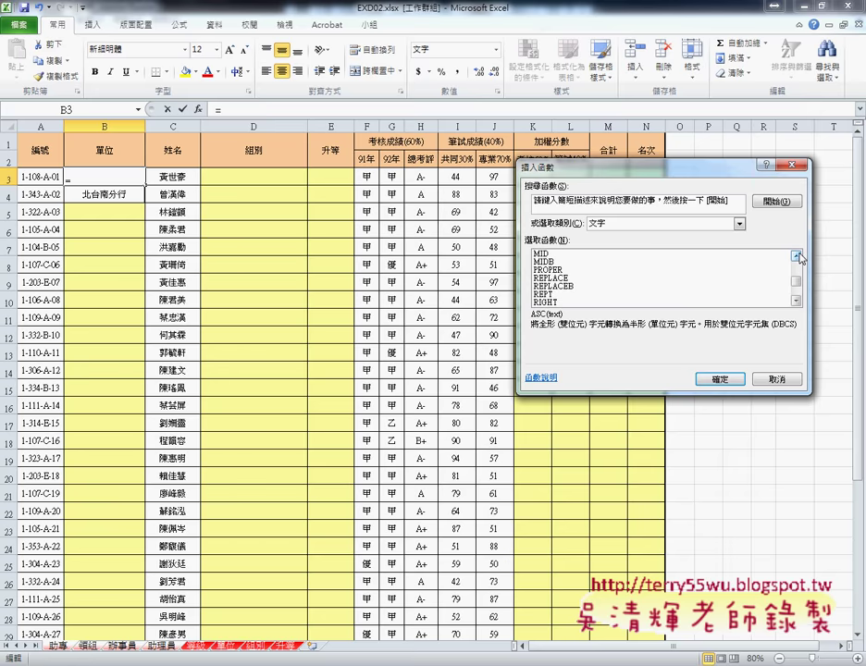
left_click(795, 256)
left_click(555, 262)
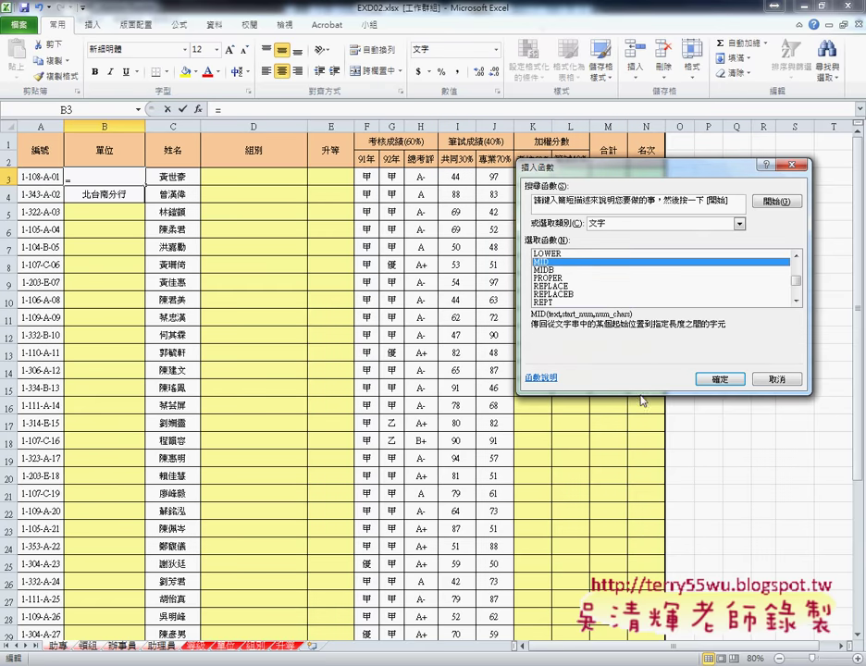
left_click(714, 380)
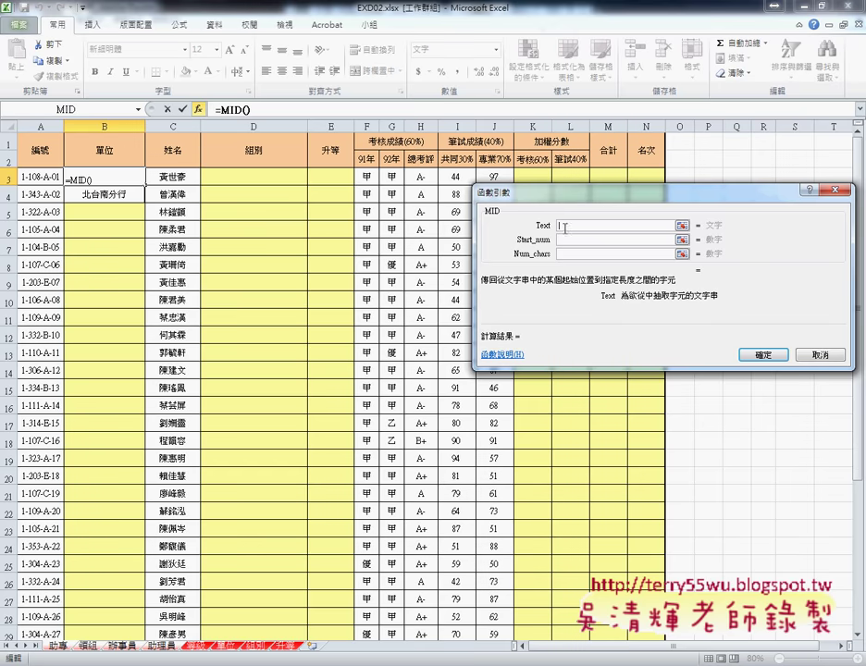
Enter MID arguments A3, 3, 3, commit, and dismiss the resulting formula error
left_click(35, 177)
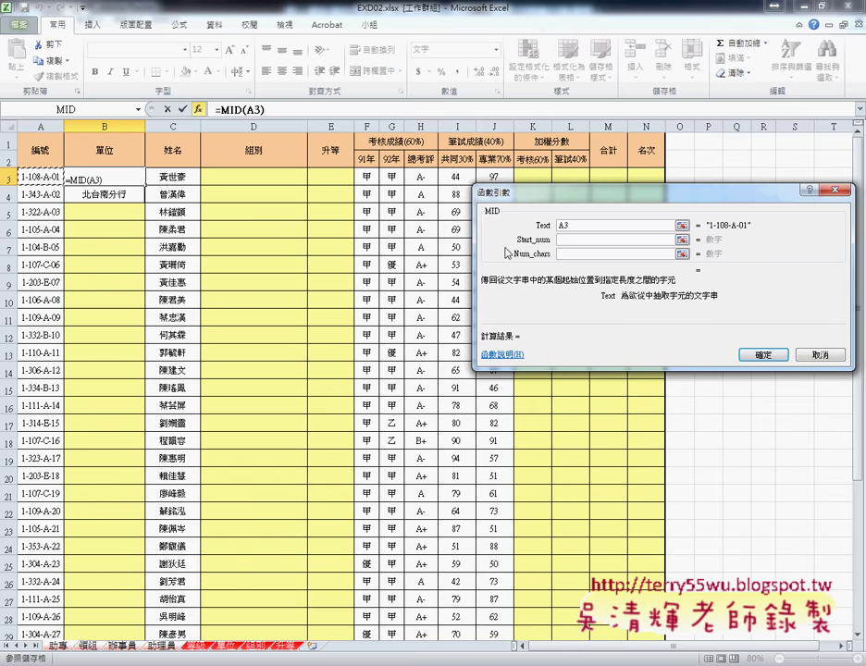
left_click(569, 240)
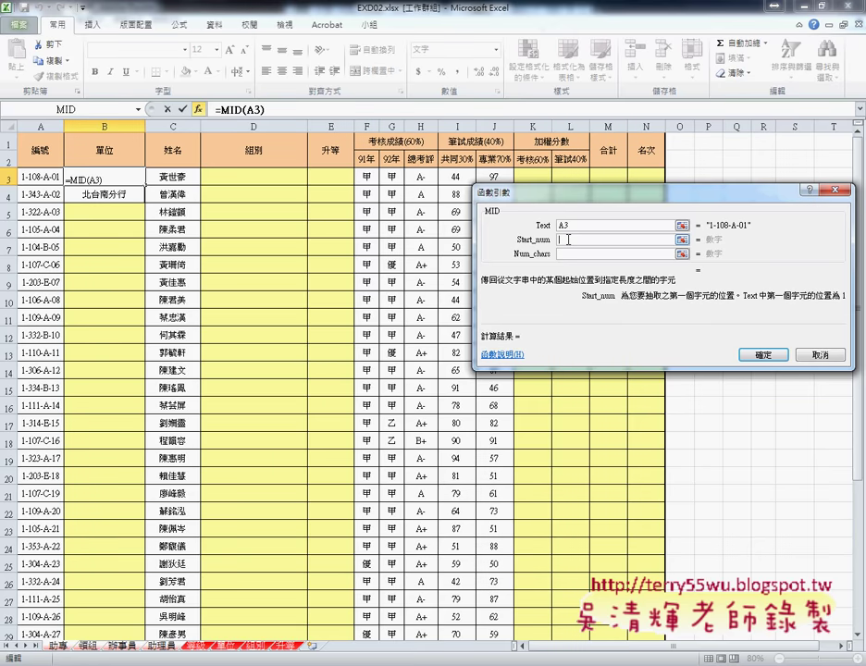
type("3")
left_click(566, 254)
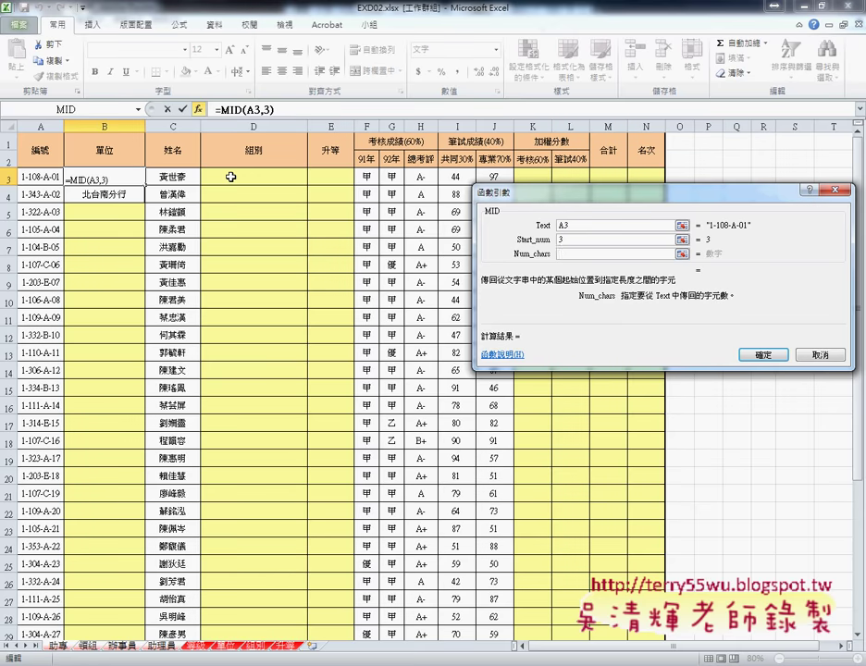
type("3")
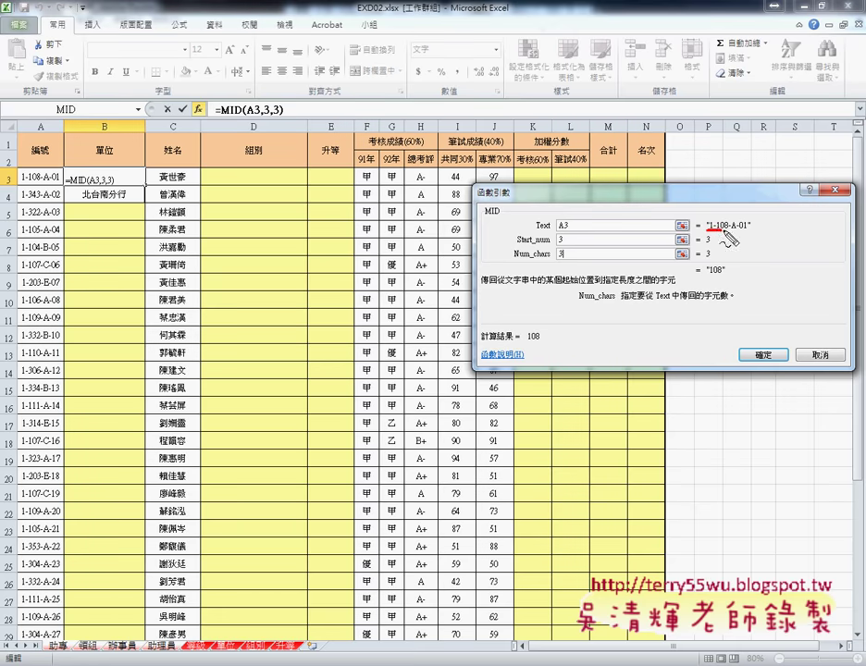
mouse_move(705, 232)
left_mouse_down()
mouse_move(749, 234)
mouse_move(726, 241)
mouse_move(725, 272)
left_mouse_up()
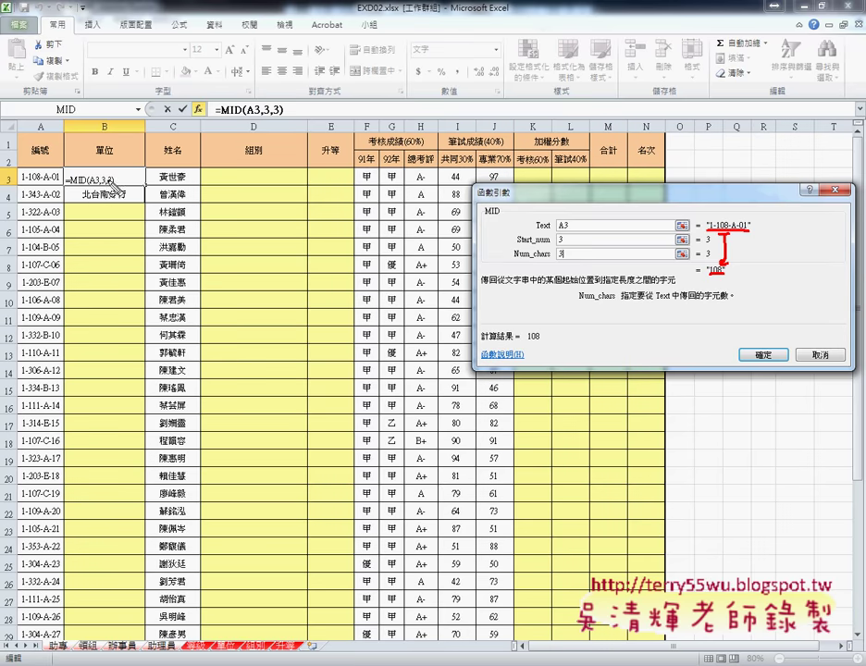
key("Escape")
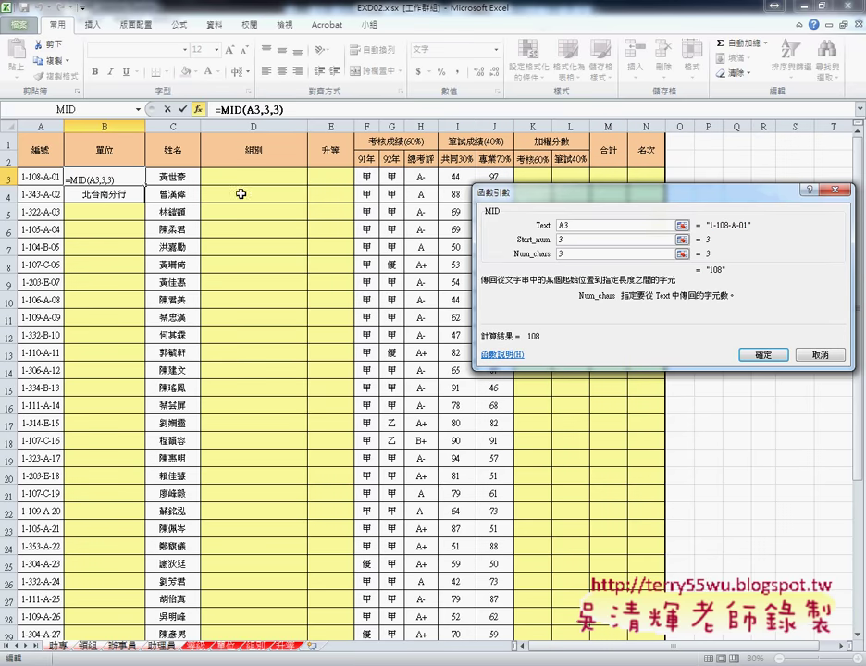
left_click(759, 355)
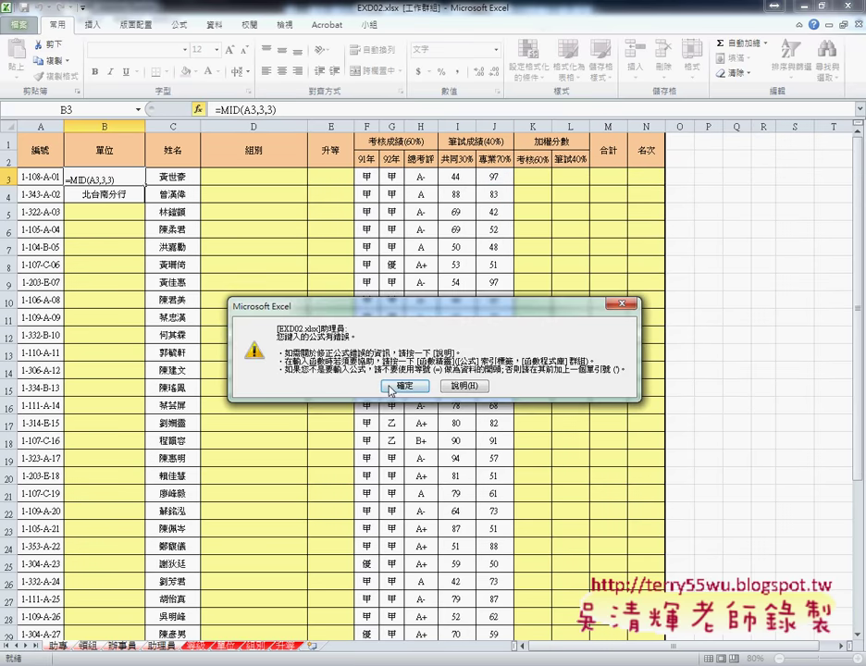
key("Return")
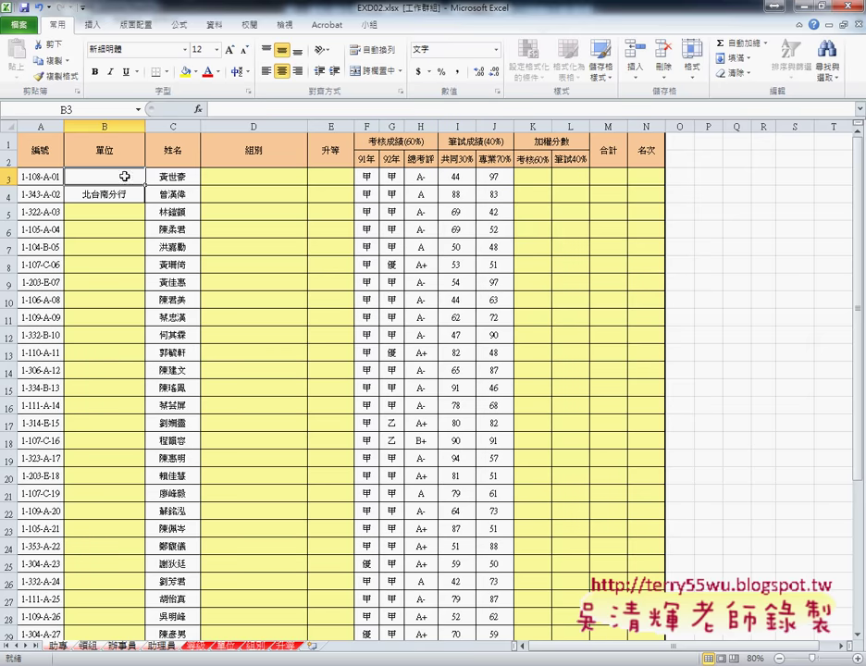
left_click(199, 109)
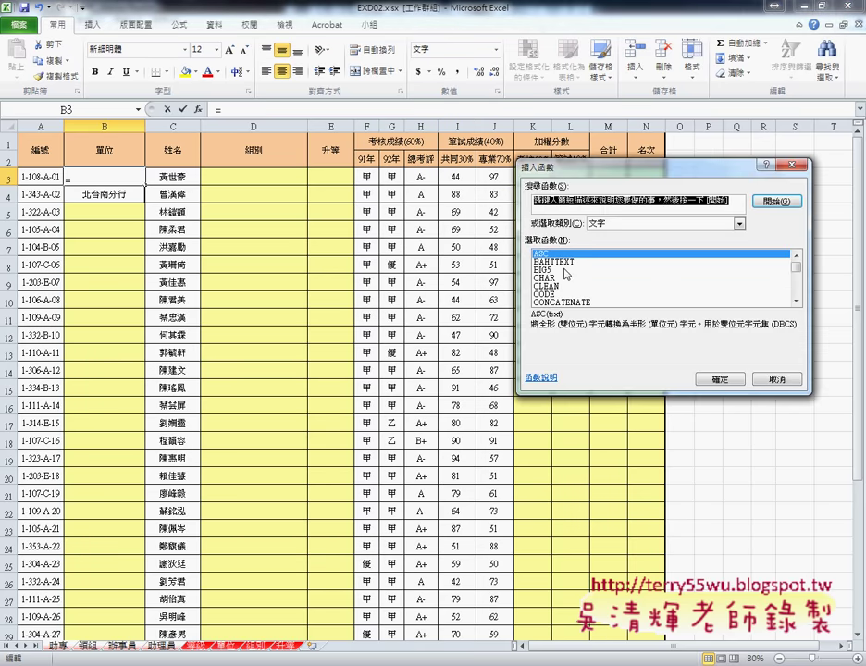
left_click_drag(797, 263, 798, 281)
double_click(541, 270)
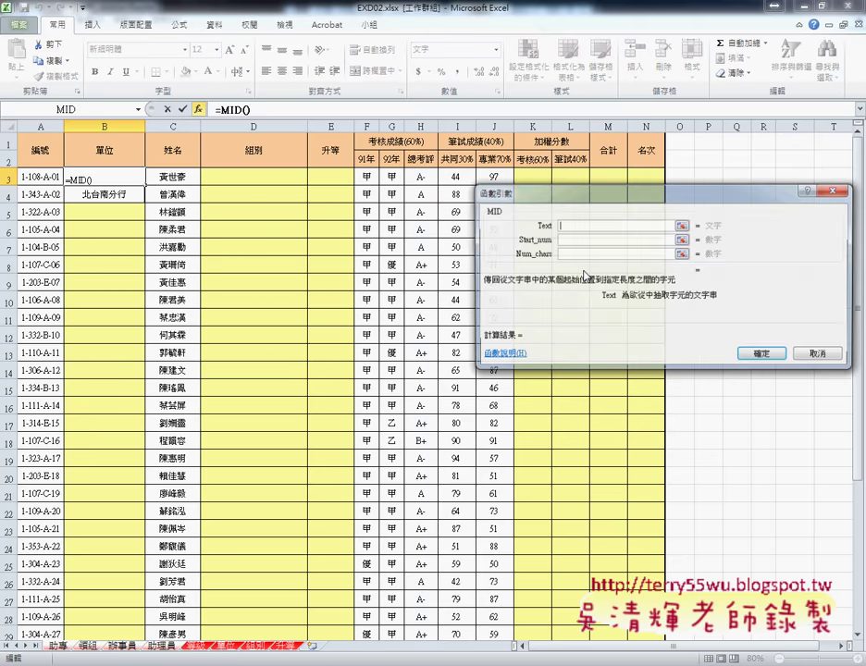
left_click(41, 175)
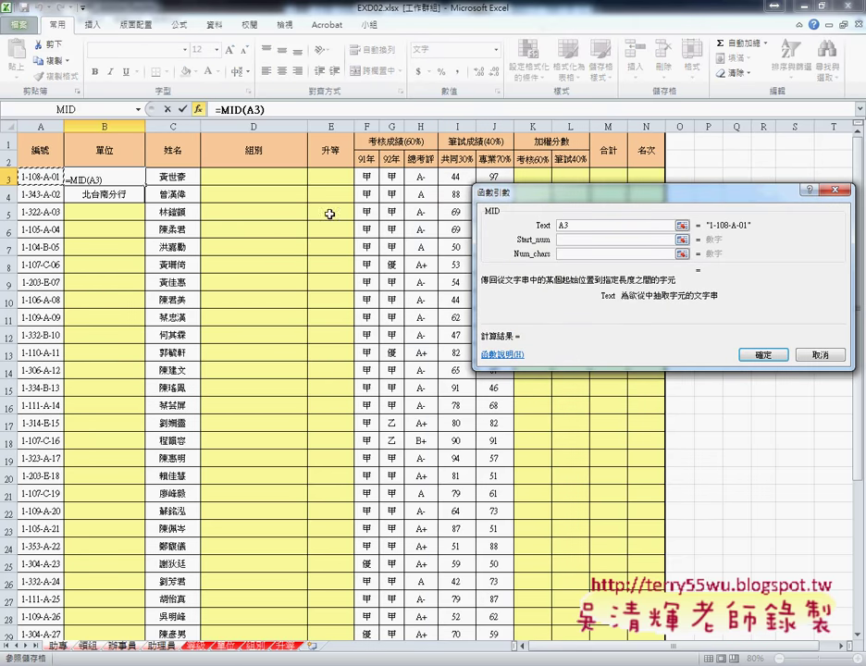
left_click(572, 238)
type("3")
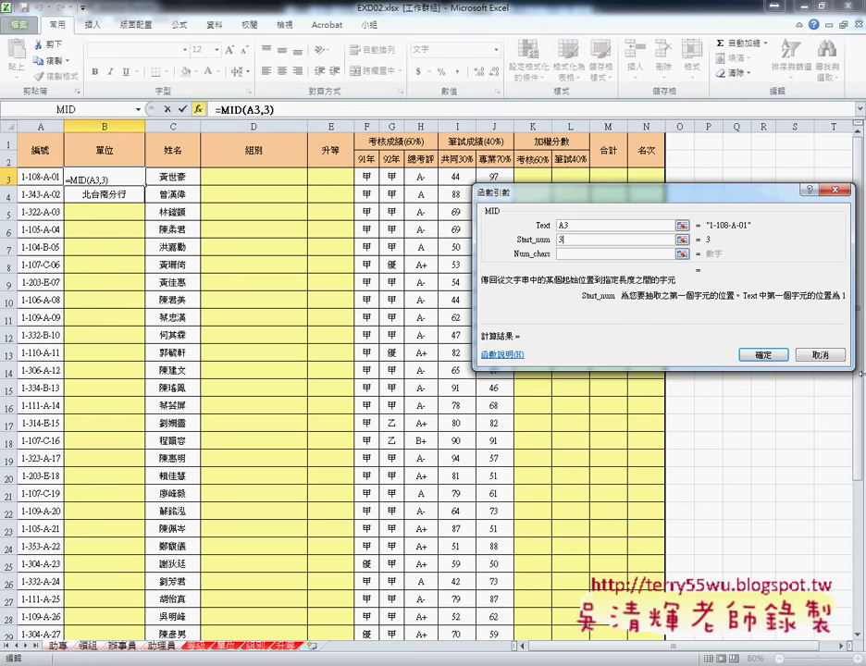
left_click(597, 253)
type("3")
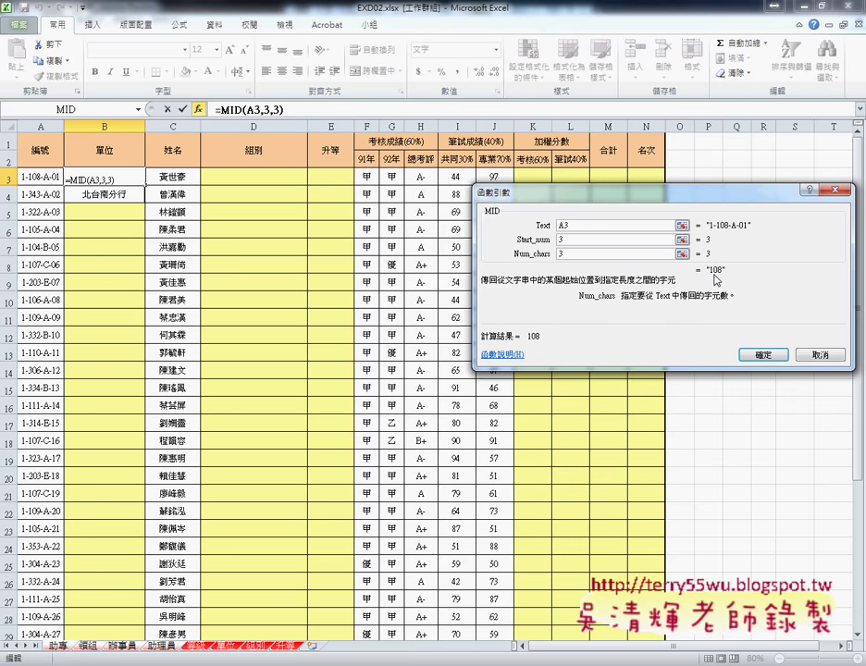
left_click(764, 355)
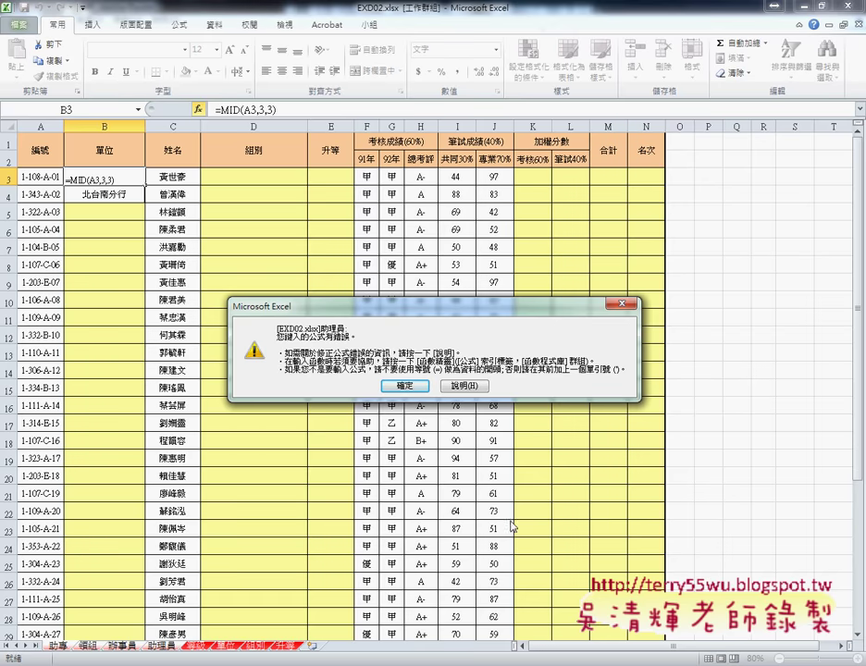
left_click(627, 306)
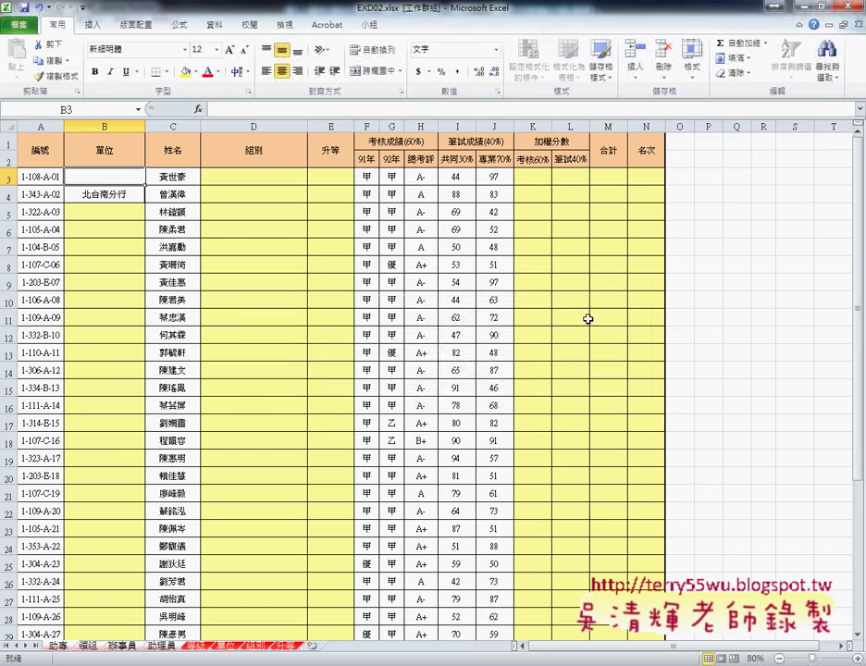
left_click(196, 646)
Clear the pasted unit names in B3:B4 on 助專 and group sheets 助專 through 助理員
left_click(165, 647)
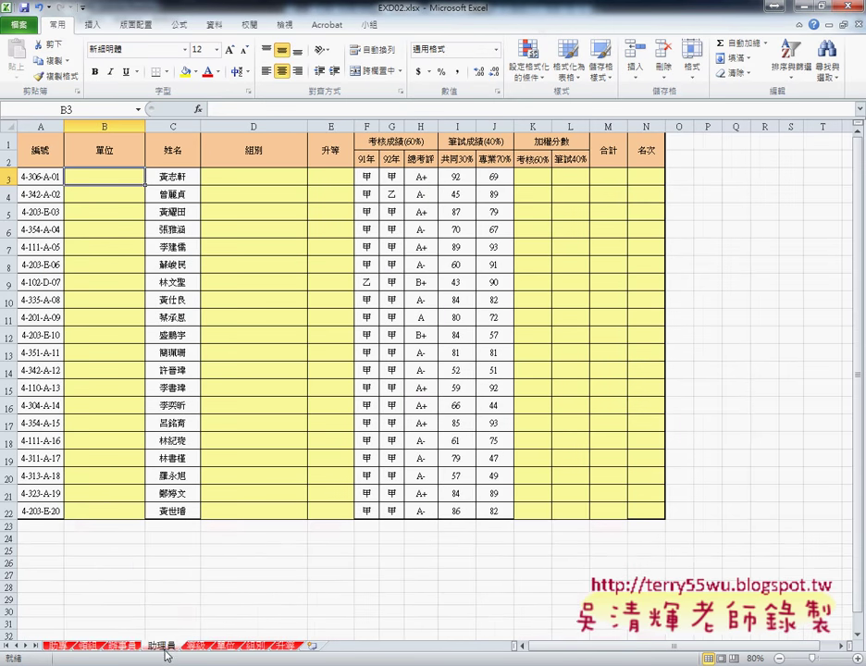
left_click(90, 646)
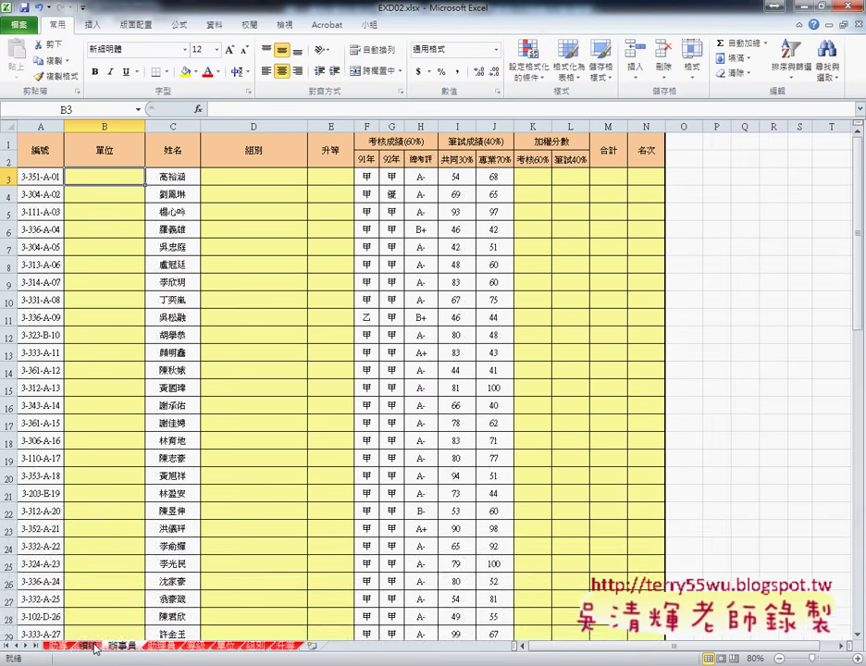
left_click(64, 648)
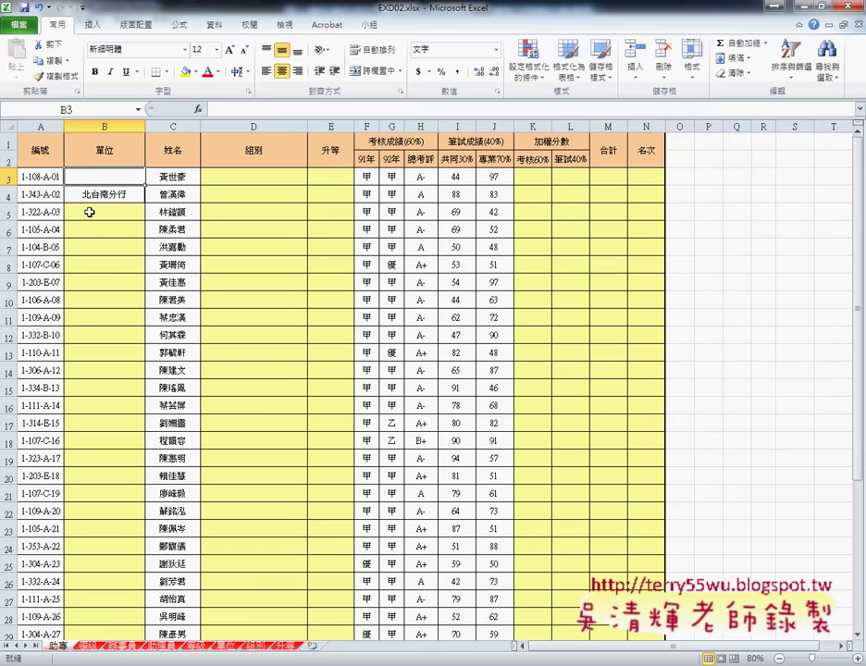
key("ctrl+z")
key("ctrl+z")
key("ctrl+z")
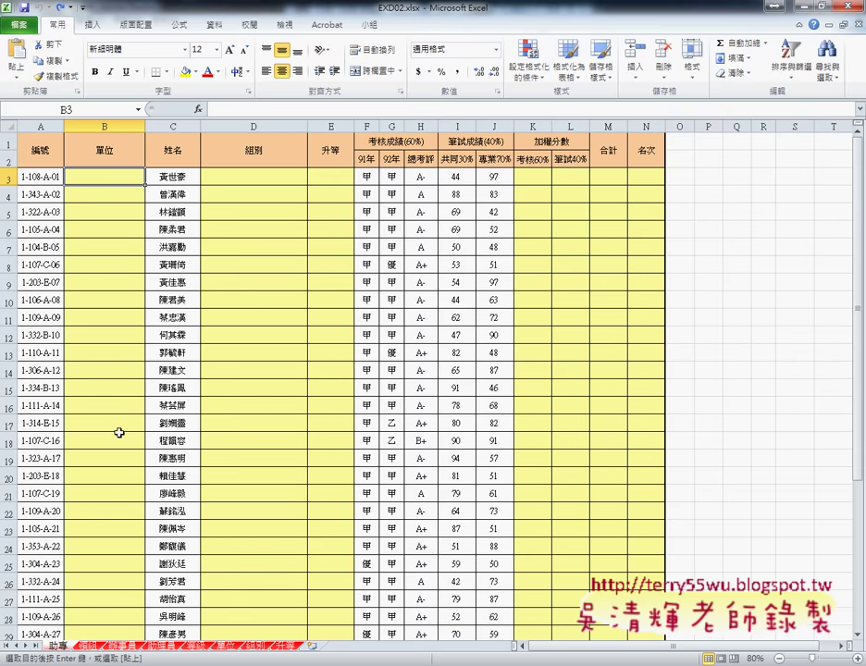
left_click(165, 648, "shift")
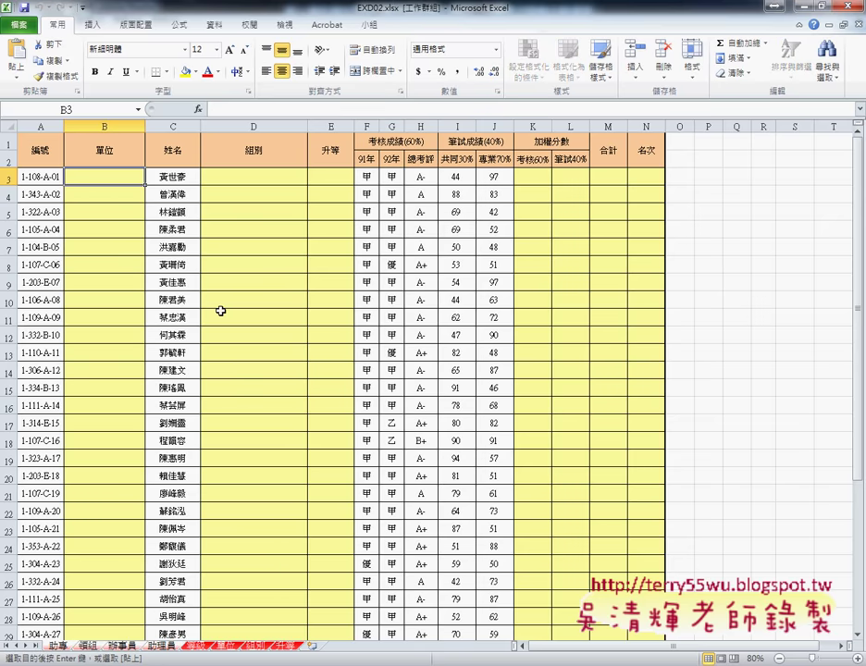
Enter =MID(A3,3,3) in B3 so it shows the unit code 108
left_click(200, 110)
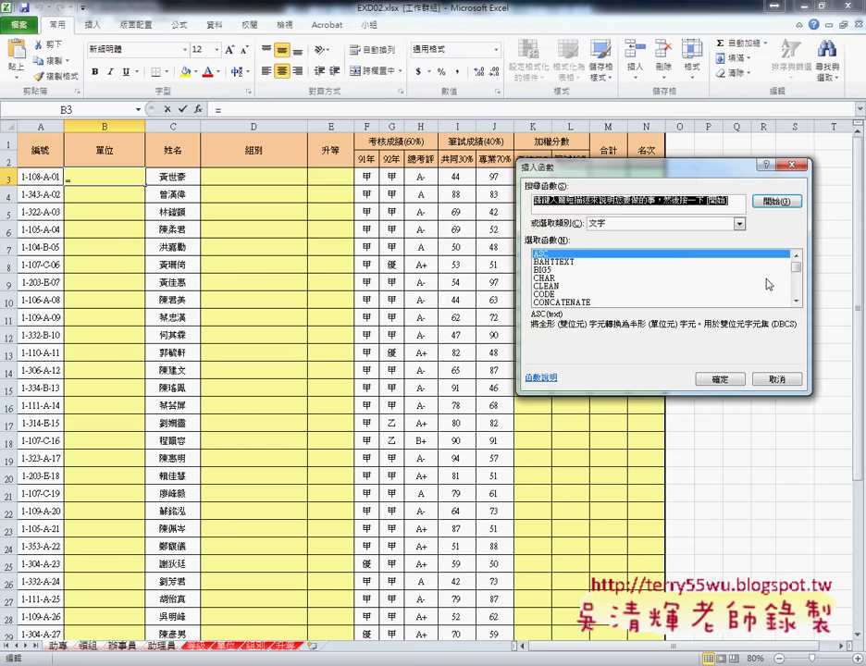
left_click_drag(796, 260, 796, 271)
left_click_drag(795, 274, 795, 284)
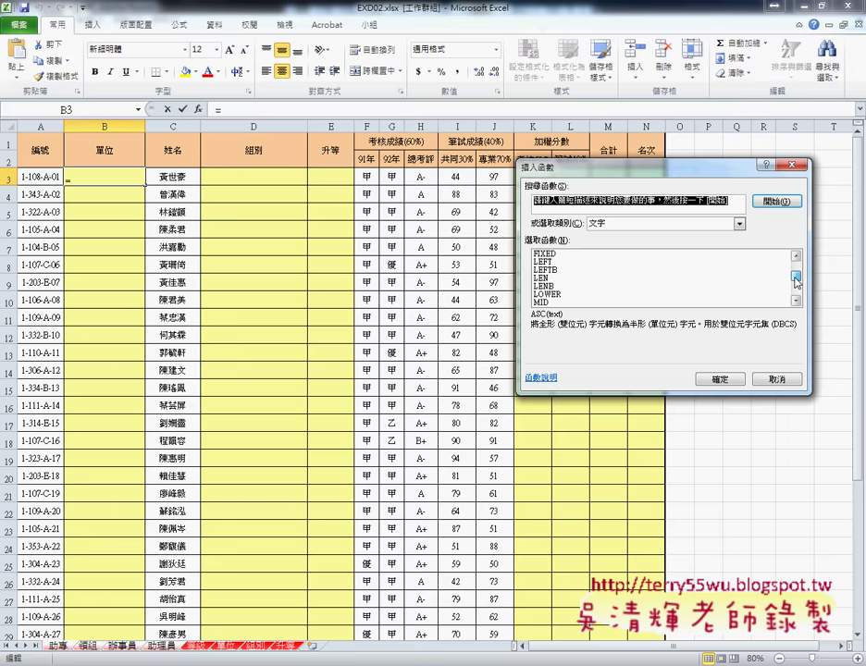
left_click(546, 270)
double_click(546, 271)
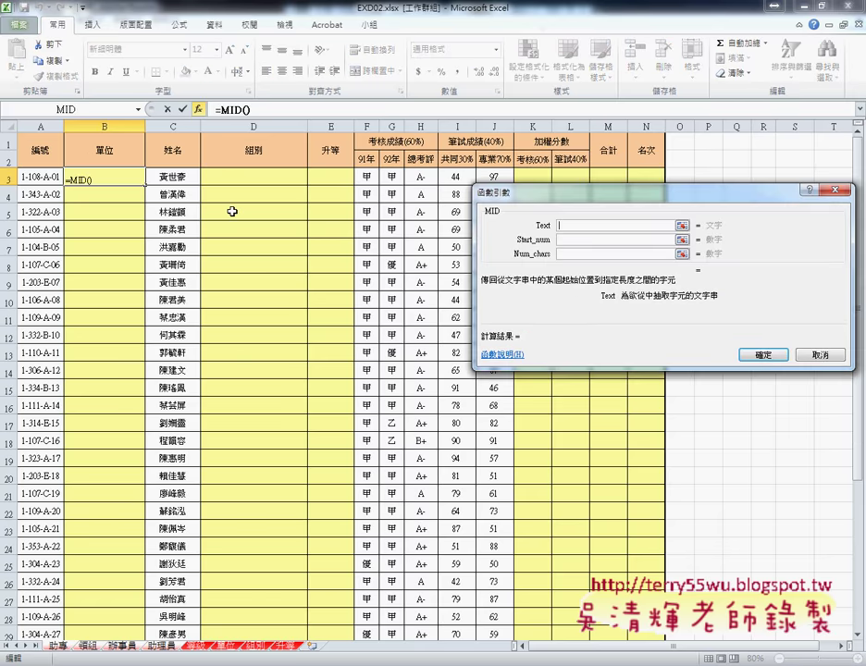
left_click(47, 177)
left_click(581, 243)
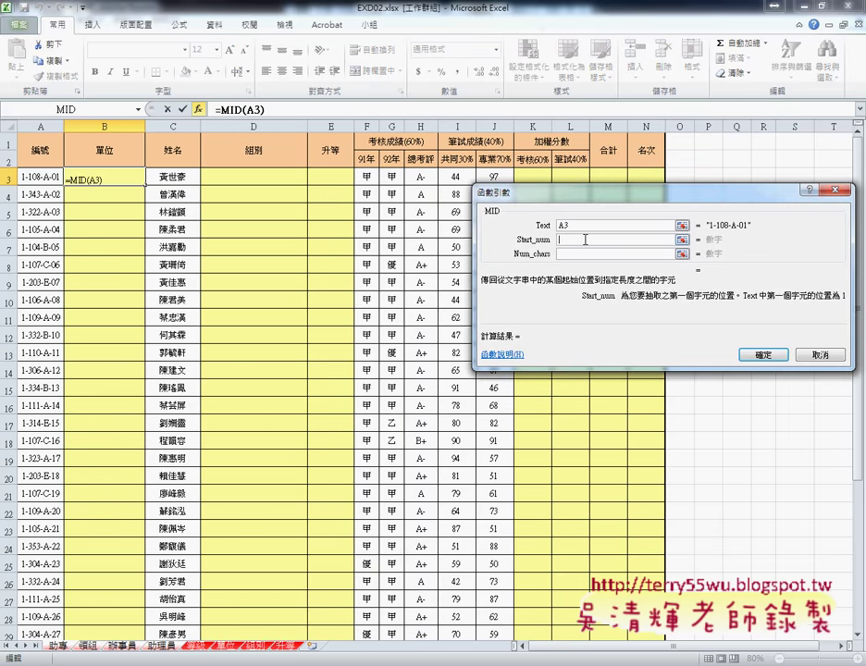
type("3")
key("Tab")
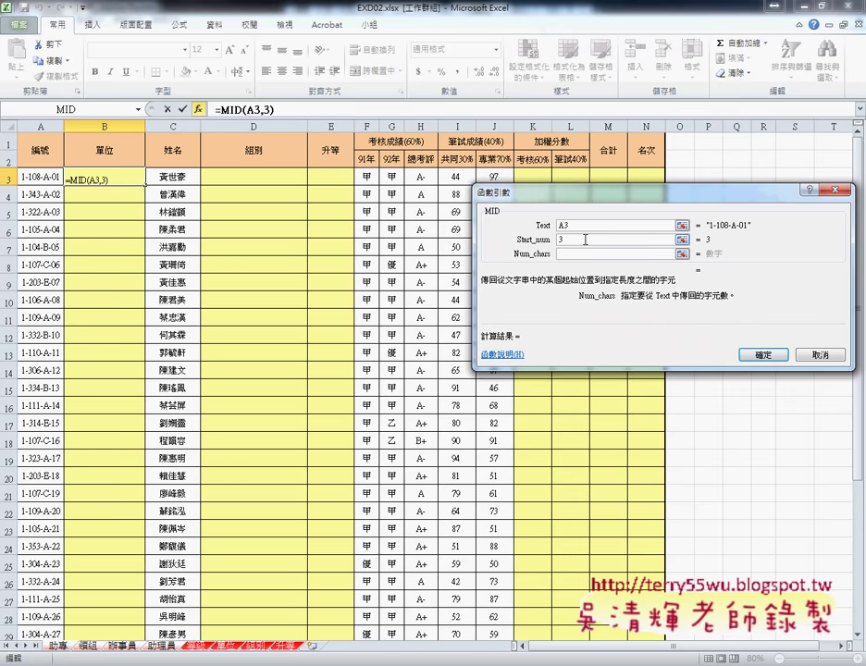
type("3")
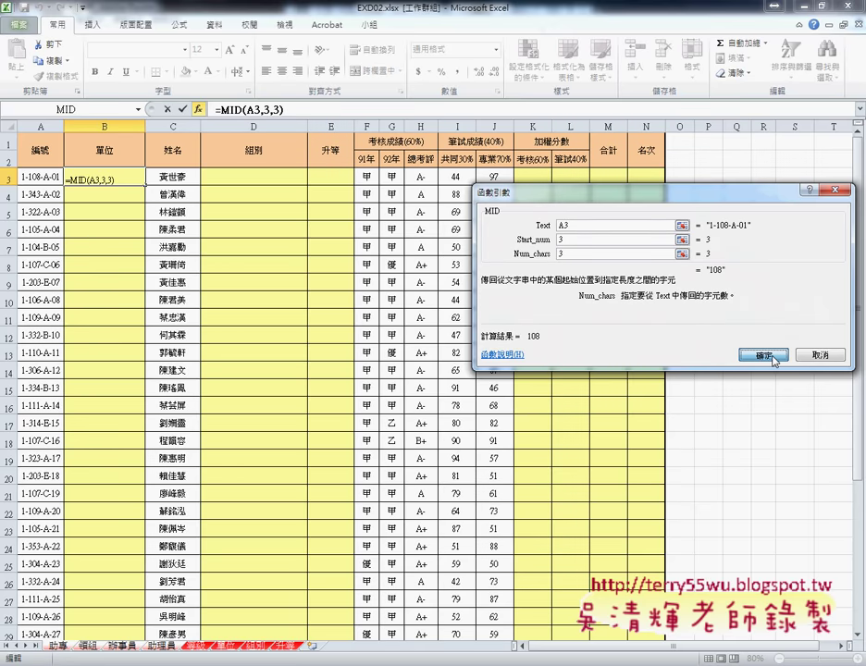
left_click(764, 356)
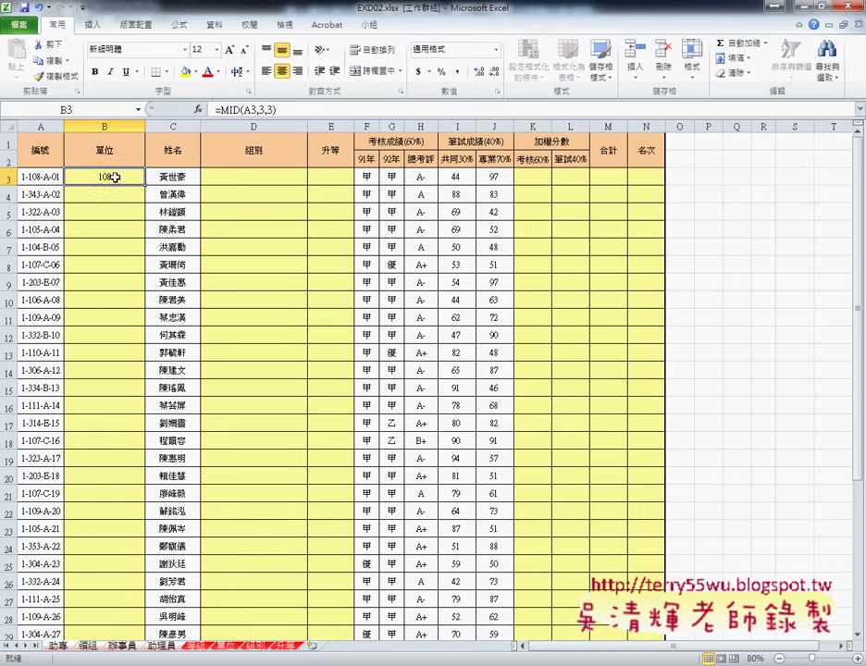
Review the codes at the top of the 單位 table, then go back to 助專
left_click(228, 646)
scroll(254, 435, "up", 5)
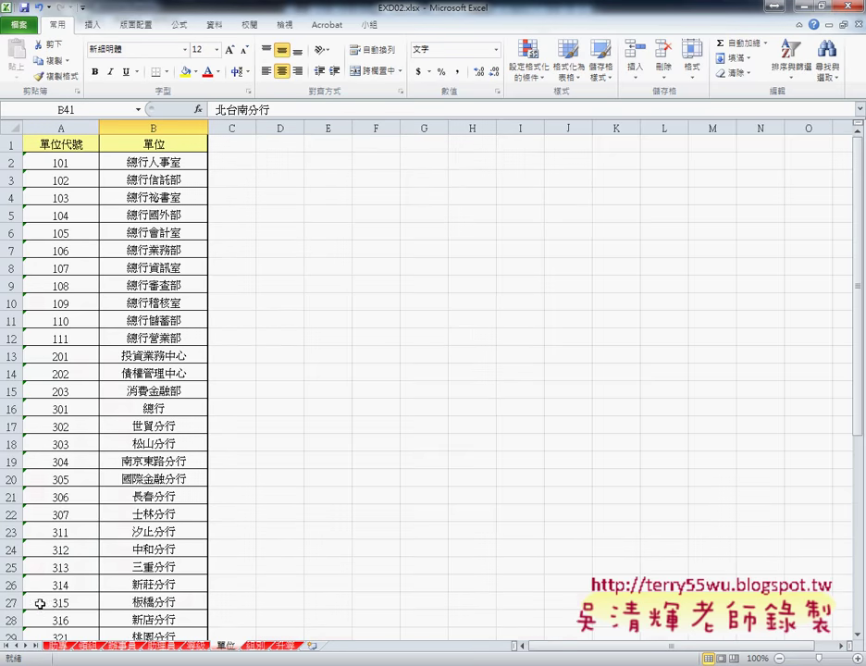
left_click(58, 646)
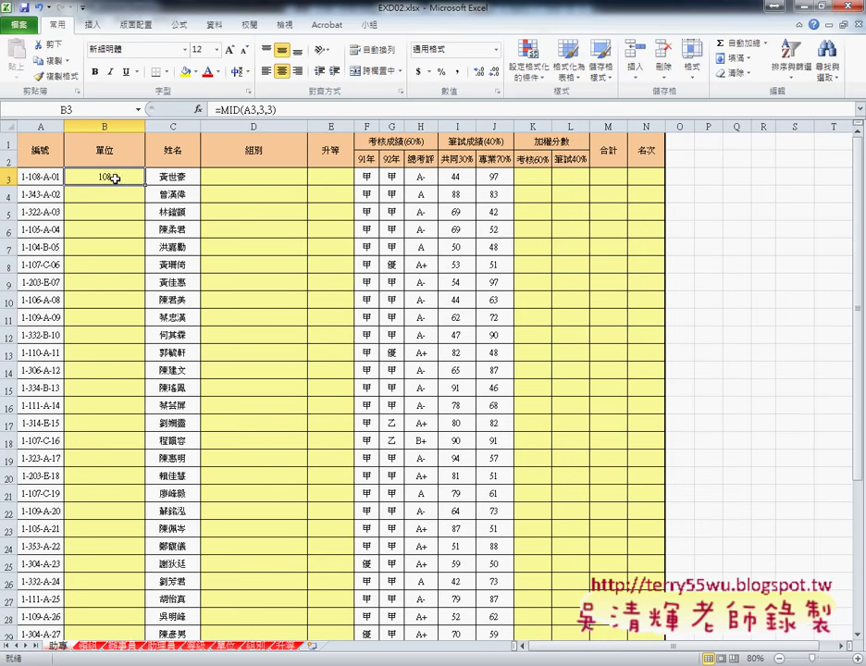
Cut MID(A3,3,3) out of B3's formula and pick VLOOKUP from the 檢視與參照 category
left_click_drag(280, 109, 238, 109)
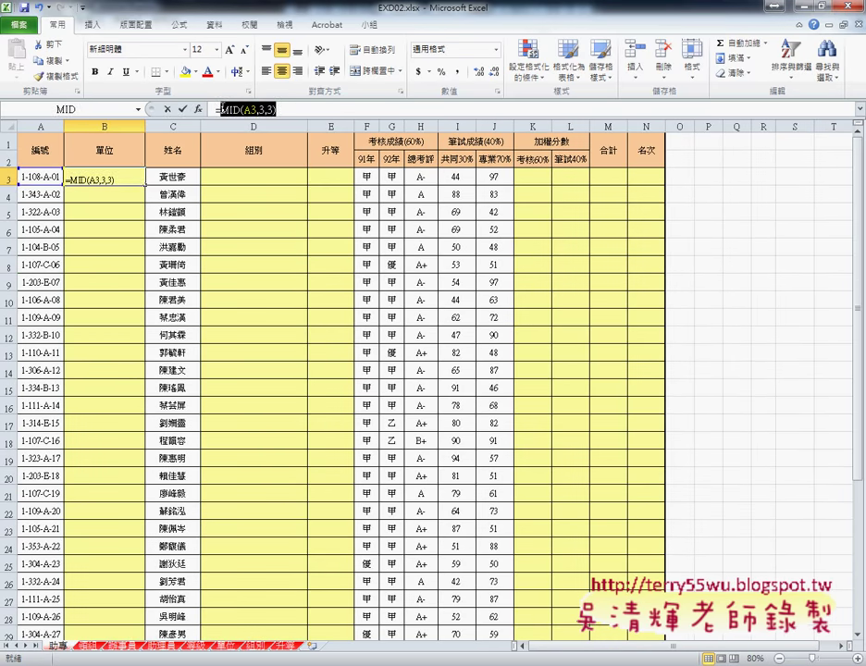
right_click(239, 109)
left_click(273, 121)
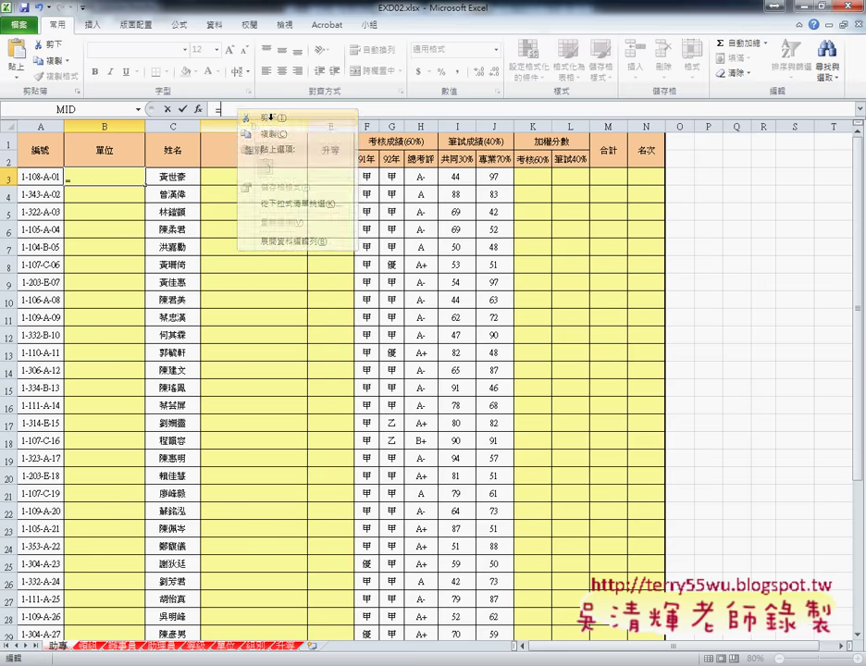
left_click(198, 109)
left_click(739, 223)
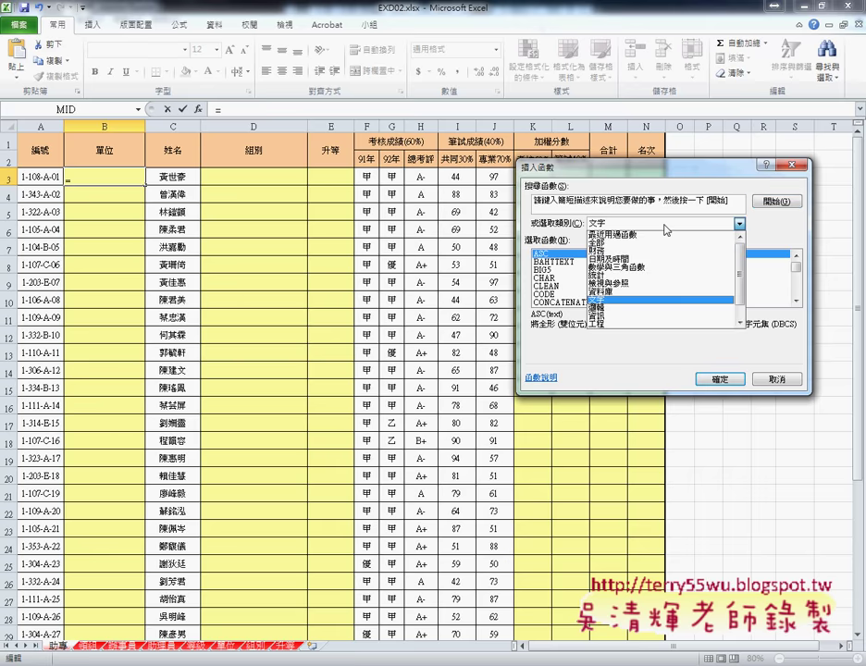
left_click(660, 287)
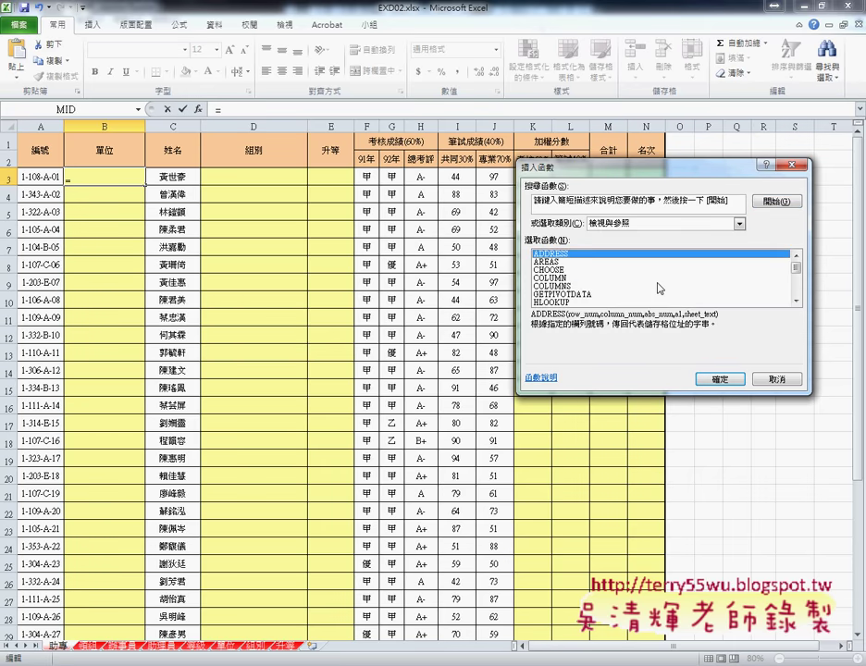
left_click_drag(795, 267, 796, 289)
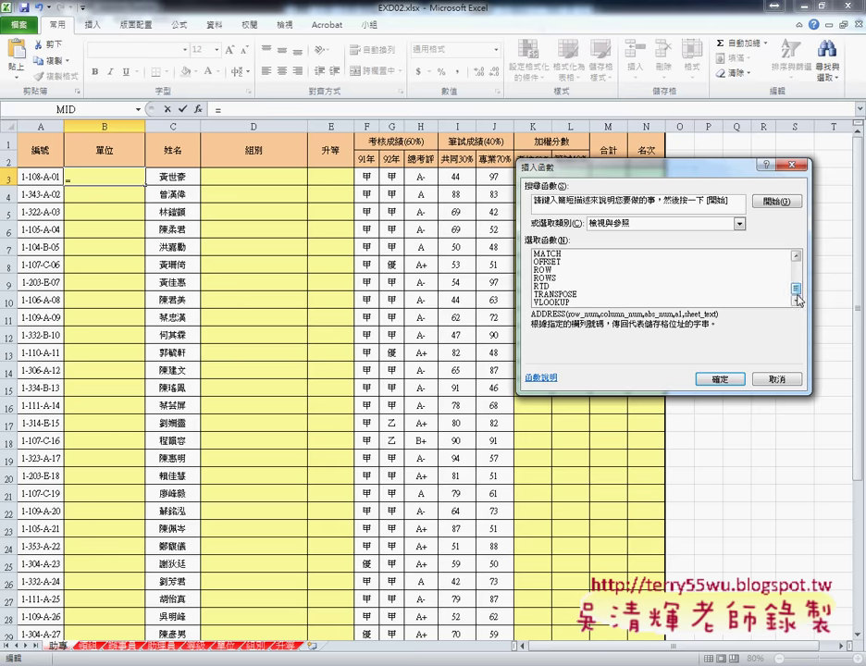
left_click(548, 302)
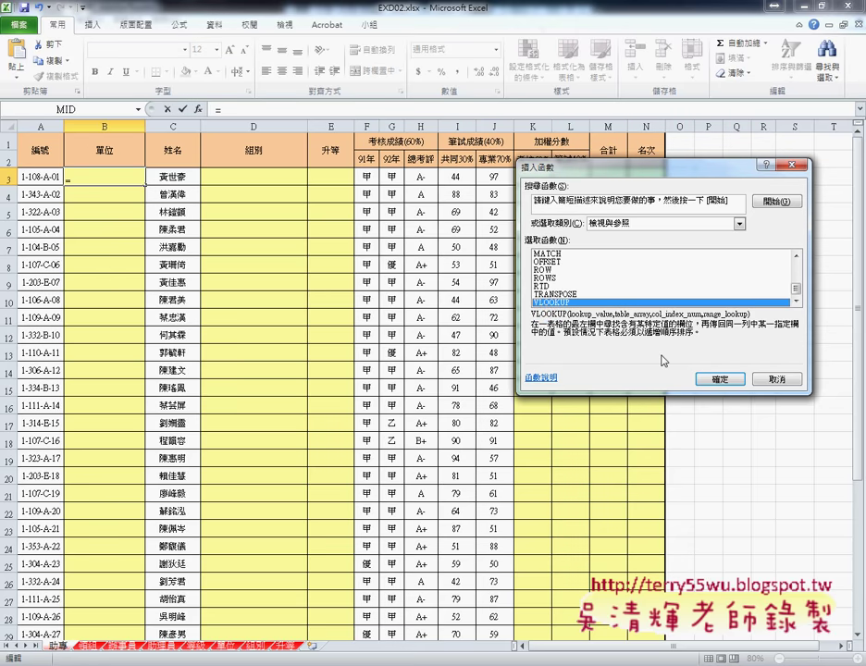
left_click(719, 379)
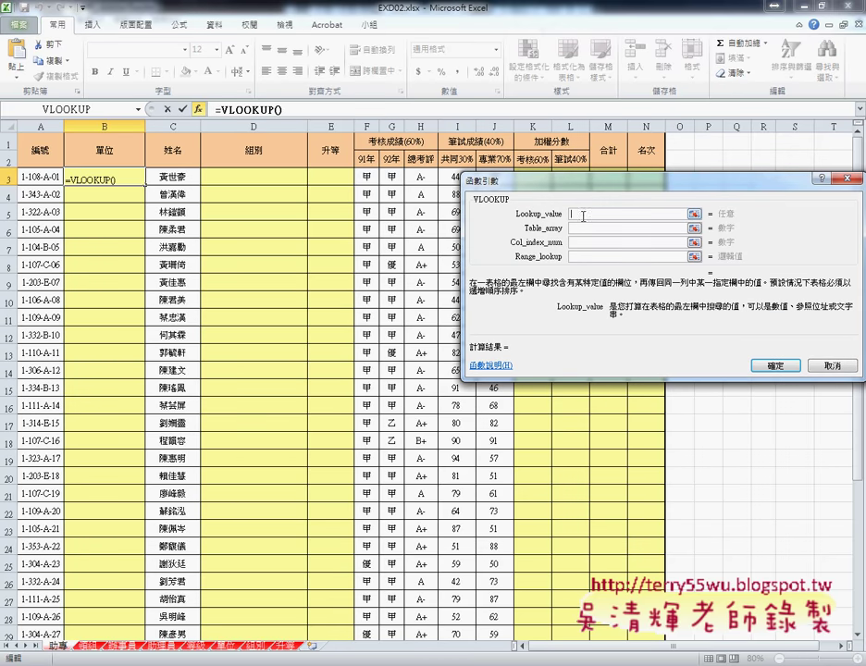
Paste MID(A3,3,3) as the lookup value and insert the 單位 named range as the table
right_click(583, 214)
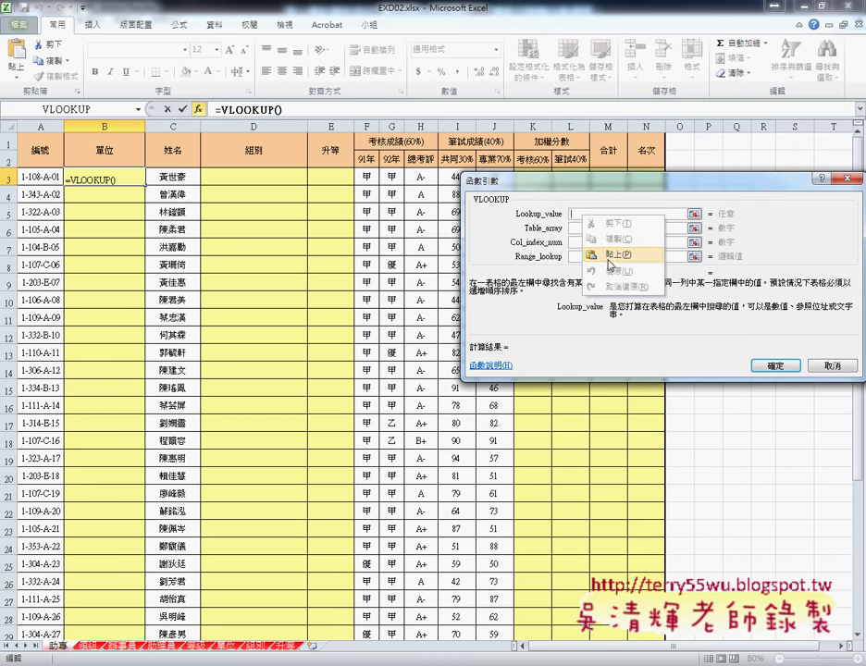
left_click(631, 252)
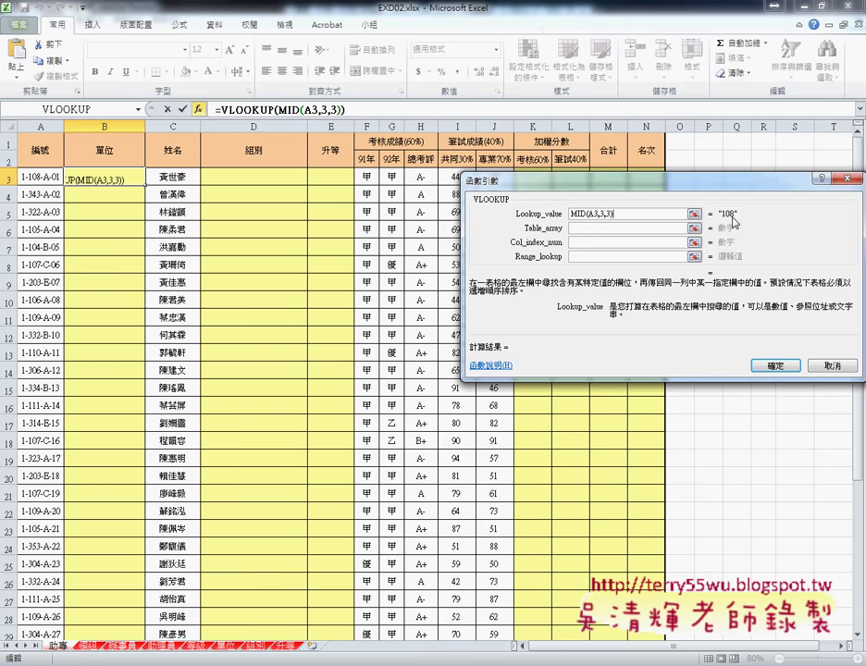
left_click(603, 229)
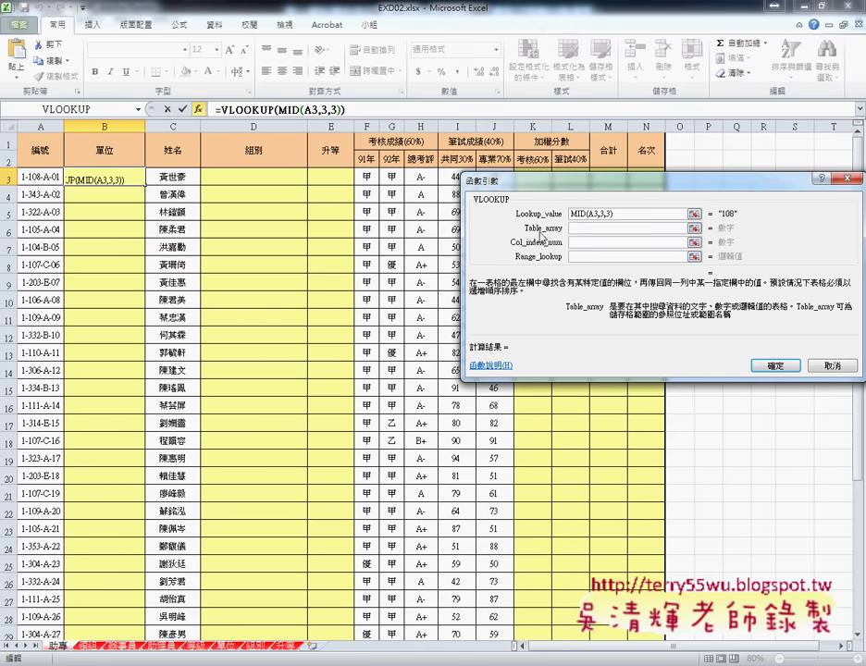
left_click(227, 647)
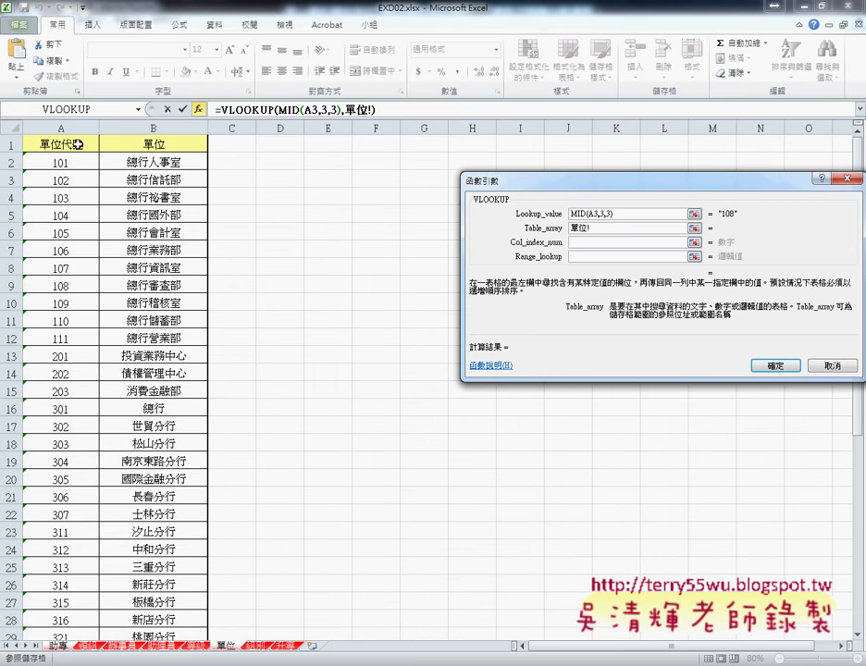
mouse_move(47, 163)
left_mouse_down()
mouse_move(185, 618)
mouse_move(179, 603)
left_mouse_up()
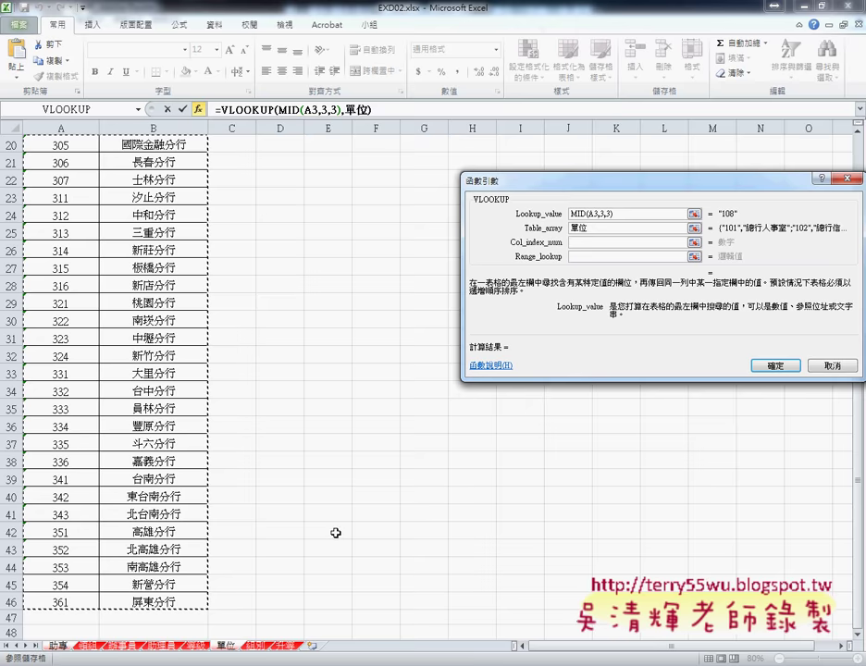
double_click(589, 227)
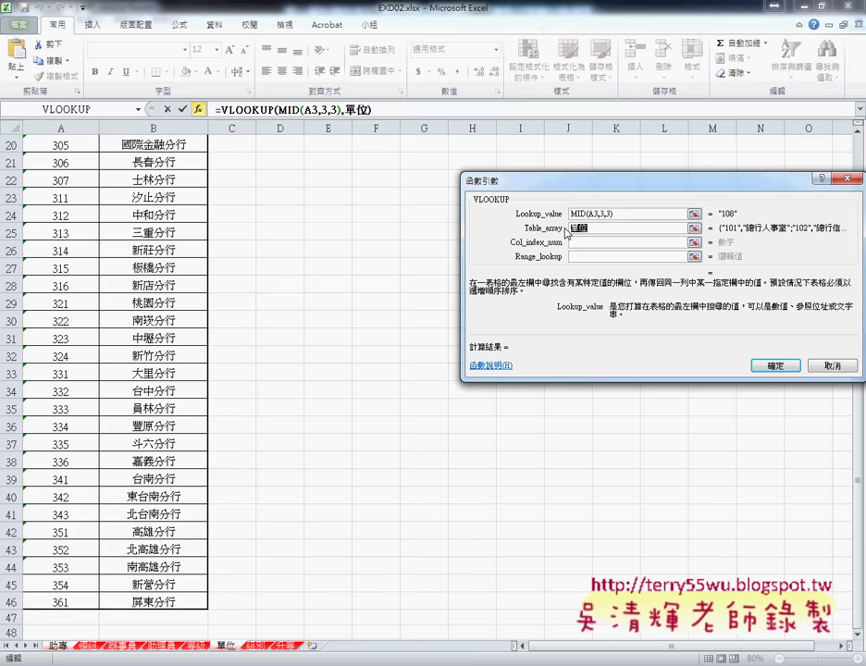
key("BackSpace")
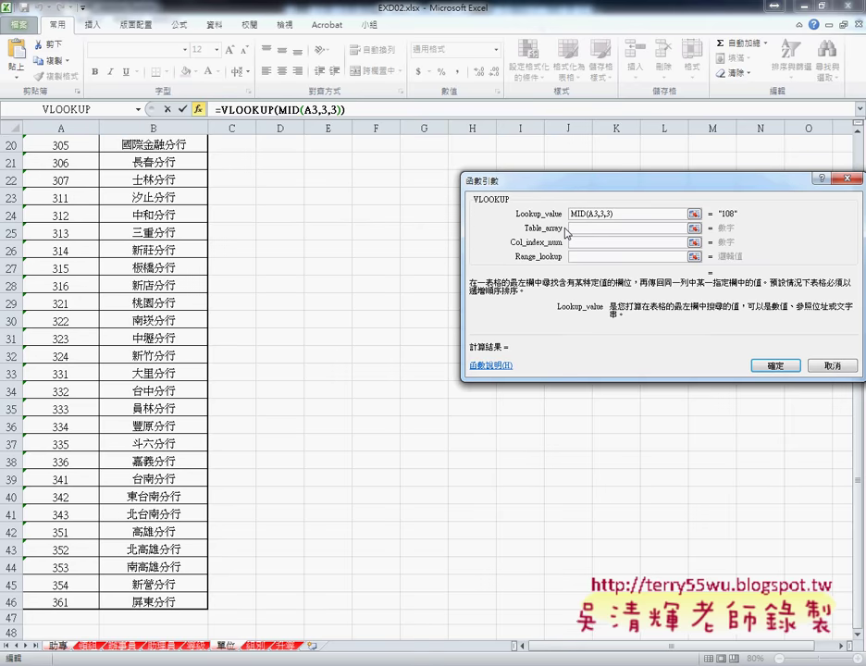
key("F3")
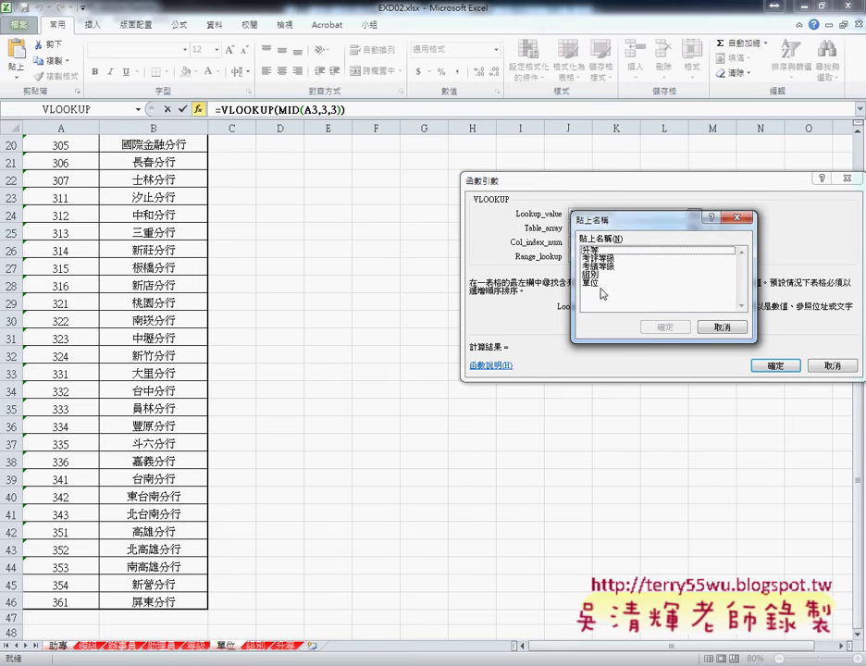
left_click(595, 283)
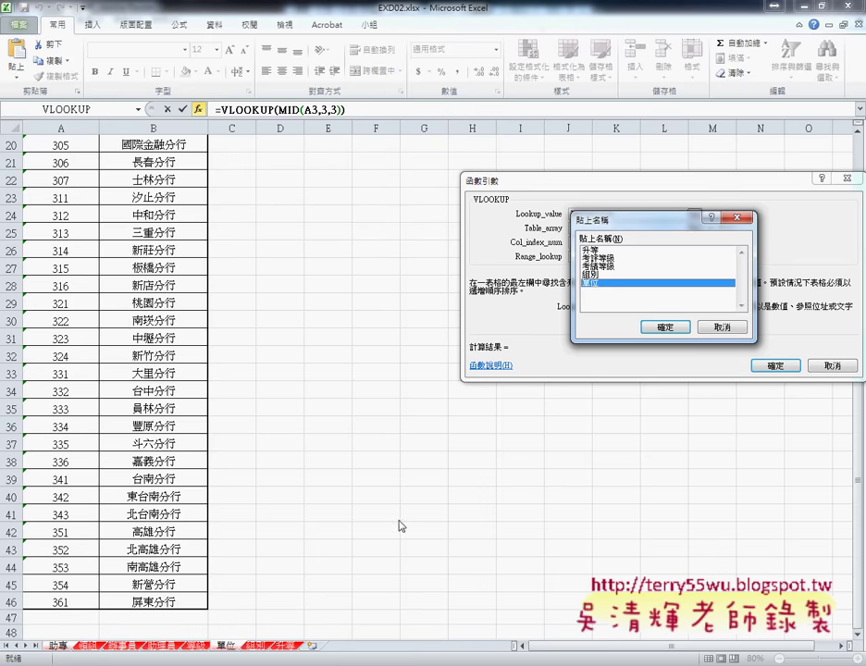
left_click(666, 326)
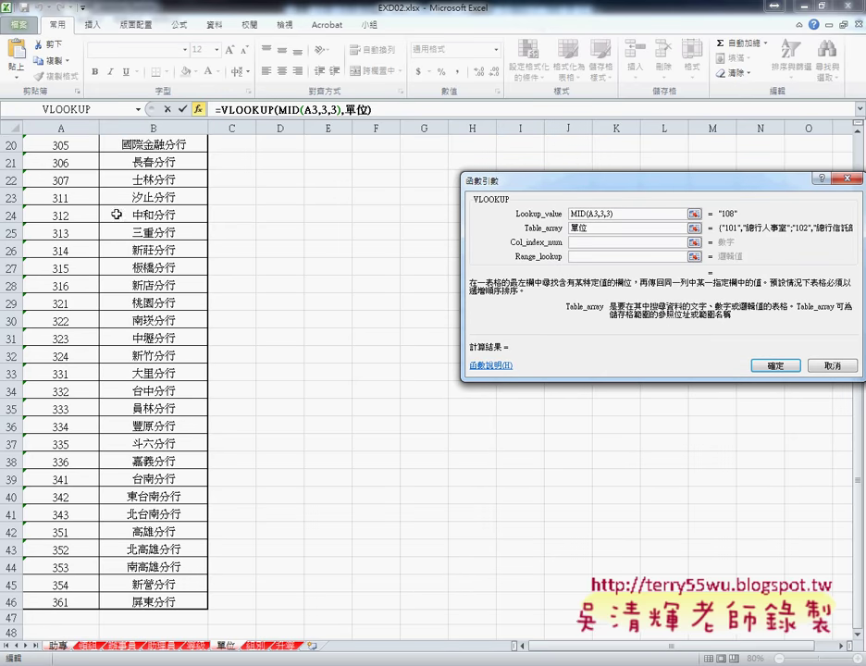
Set column index 2 and range lookup 0, giving 總行審查部 in B3
left_click(589, 242)
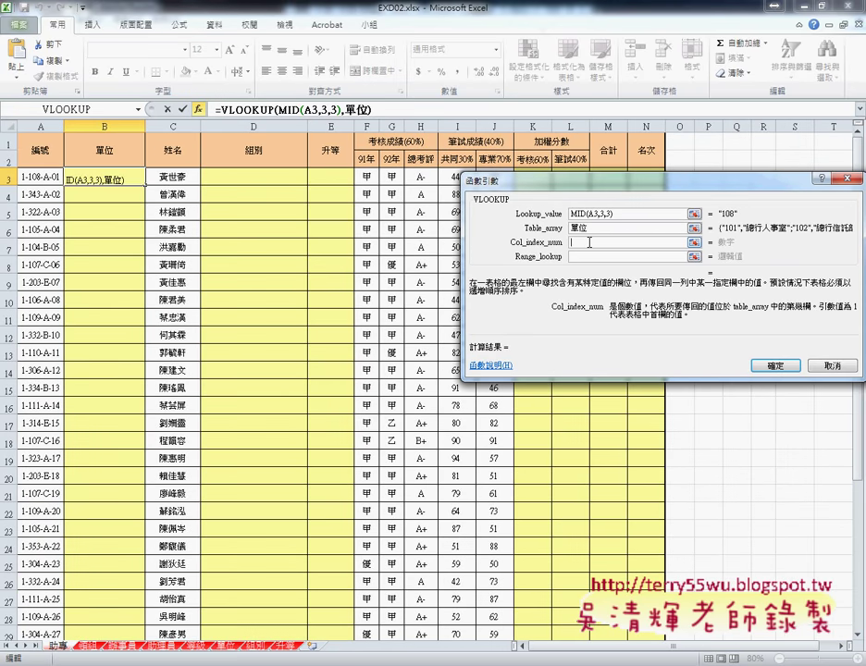
type("2")
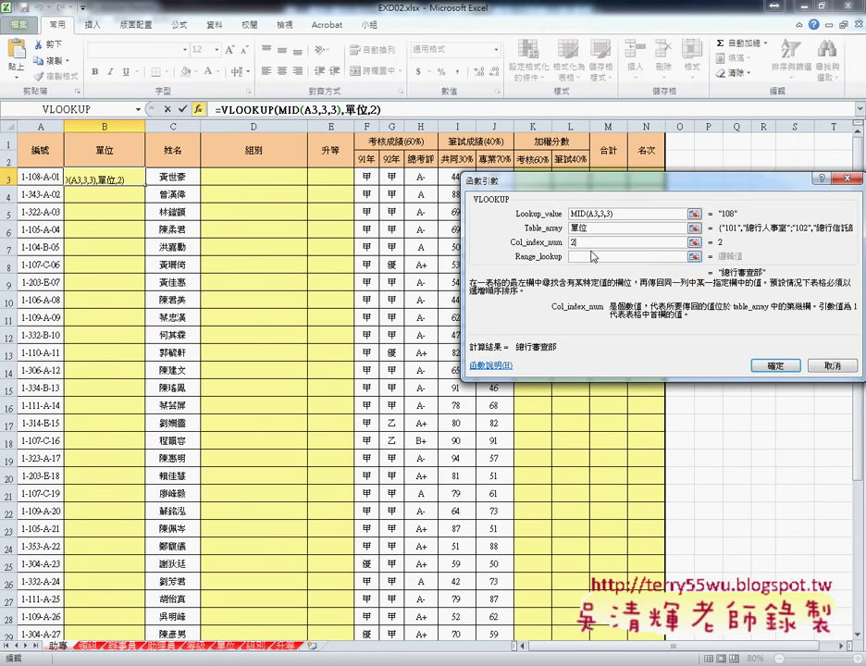
left_click(579, 258)
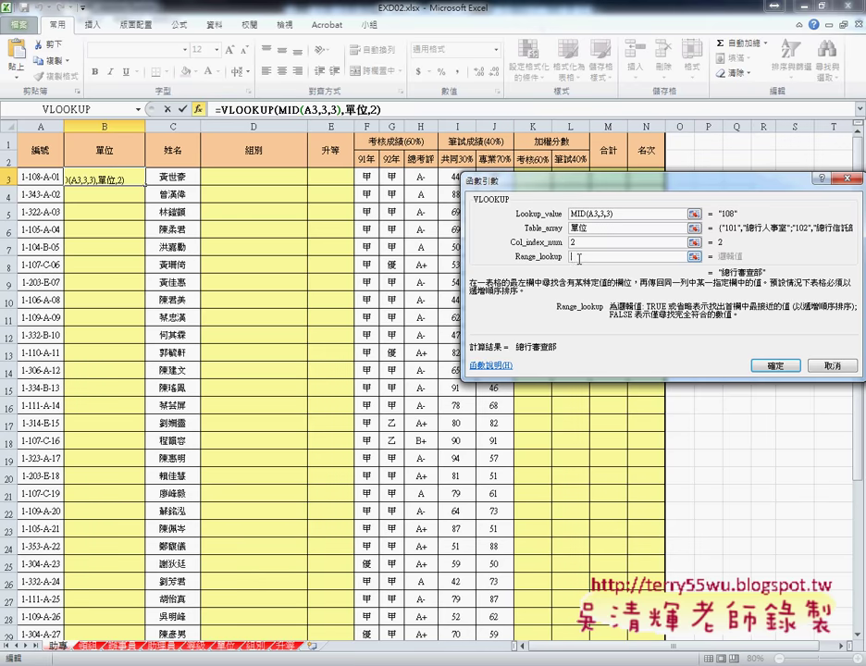
type("0")
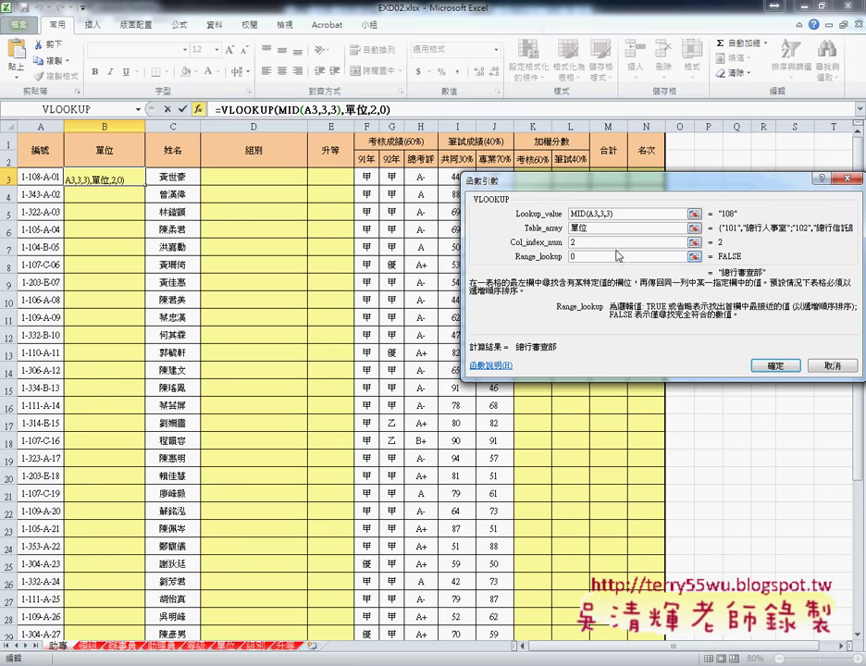
left_click(778, 367)
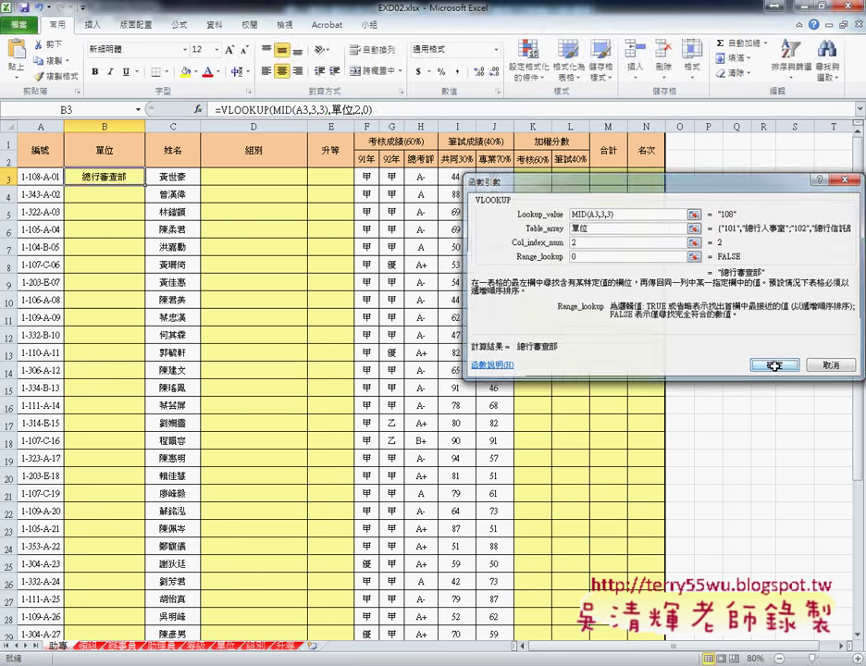
Fill B3's VLOOKUP unit formula down column B and review the formula text
double_click(146, 185)
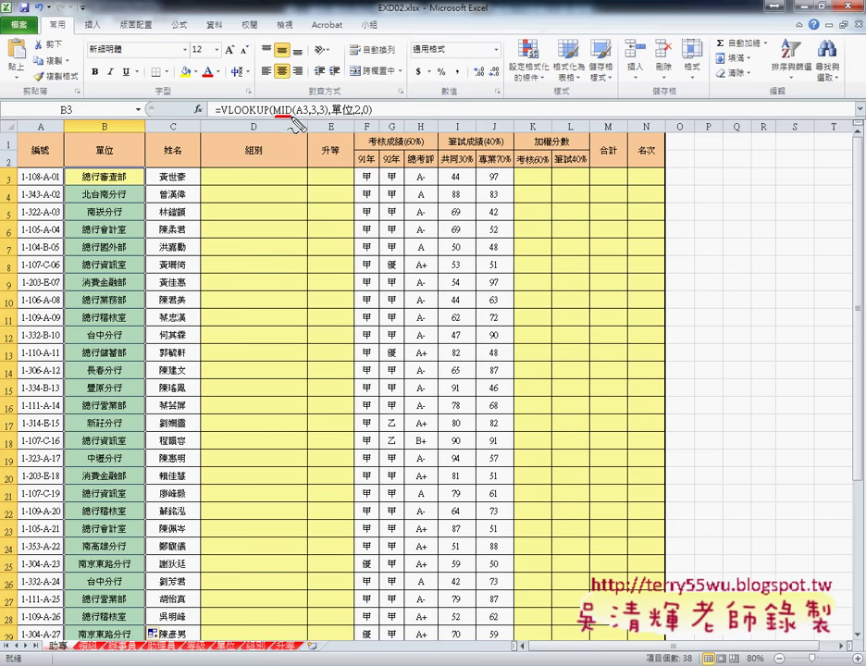
left_click_drag(248, 117, 311, 117)
left_click_drag(28, 183, 42, 183)
left_click_drag(216, 118, 266, 117)
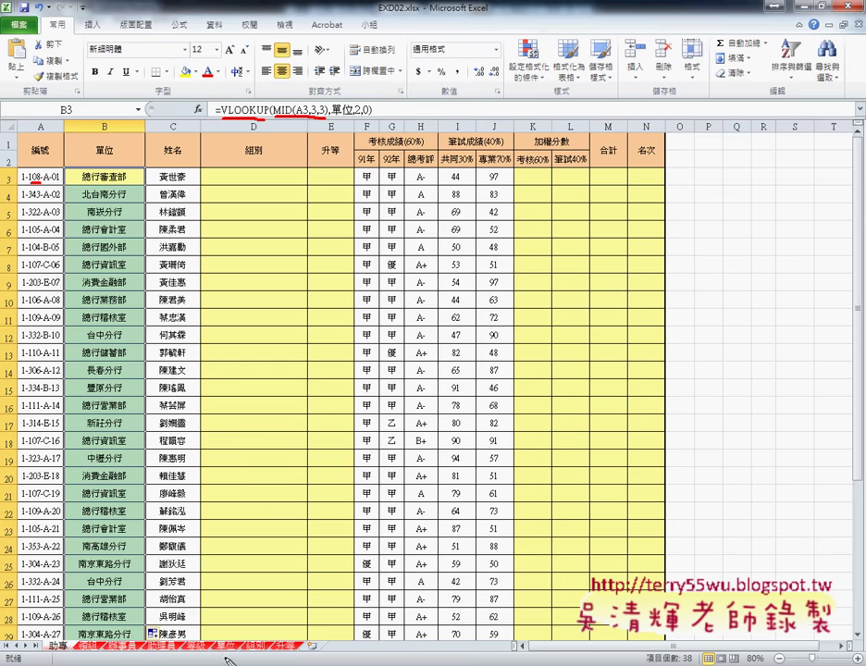
mouse_move(127, 165)
left_mouse_down()
mouse_move(72, 177)
mouse_move(139, 183)
left_mouse_up()
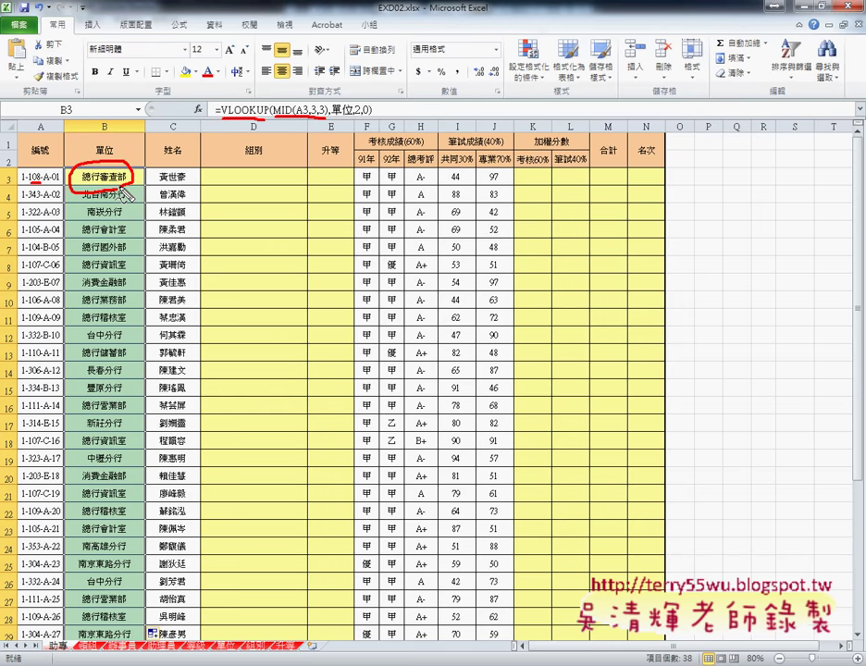
key("Escape")
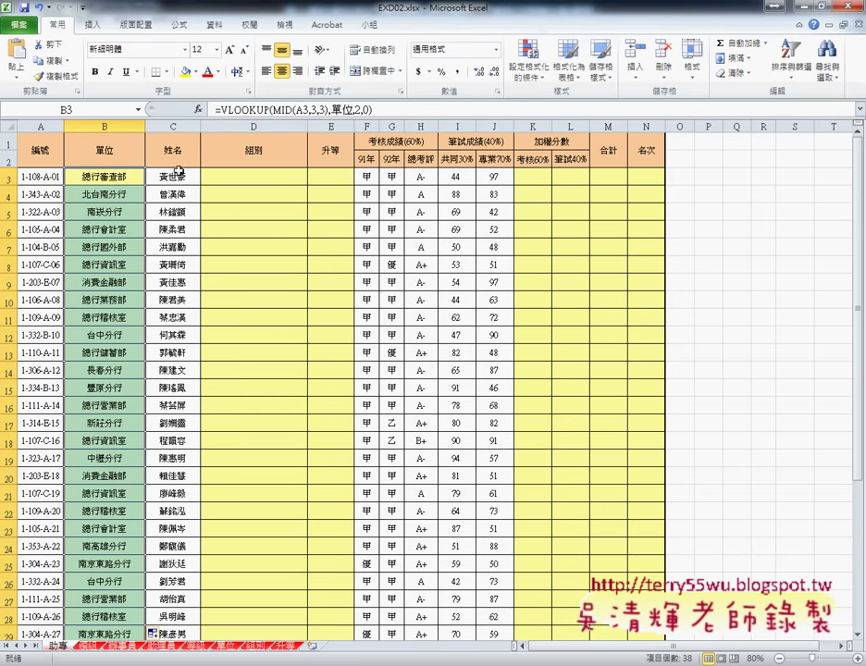
left_click(250, 172)
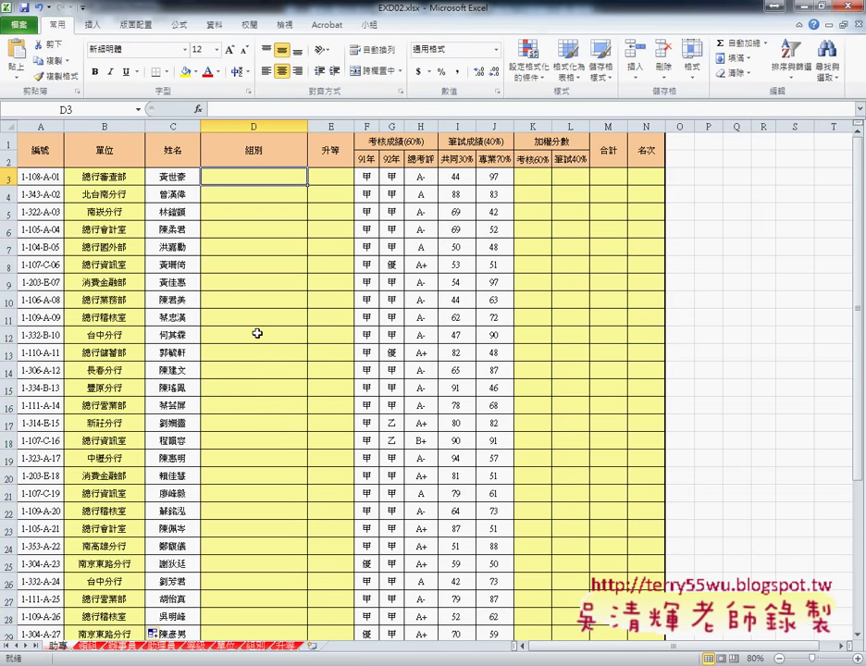
left_click(258, 647)
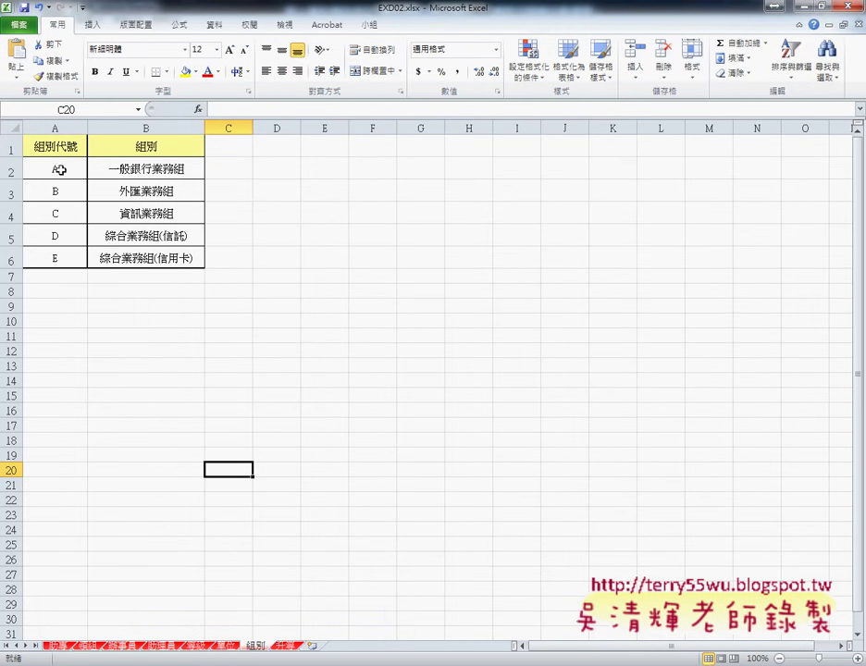
left_click(153, 170)
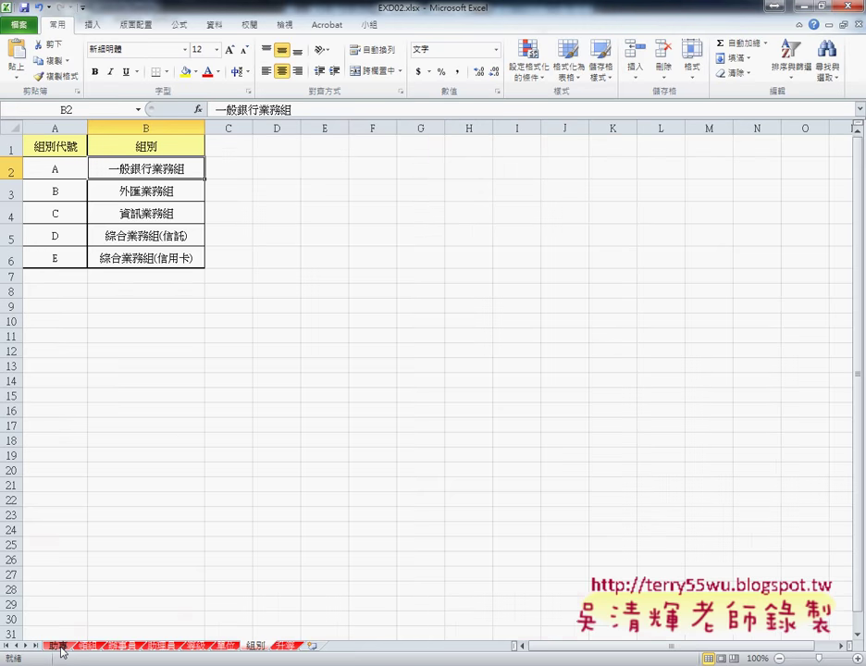
left_click(62, 648)
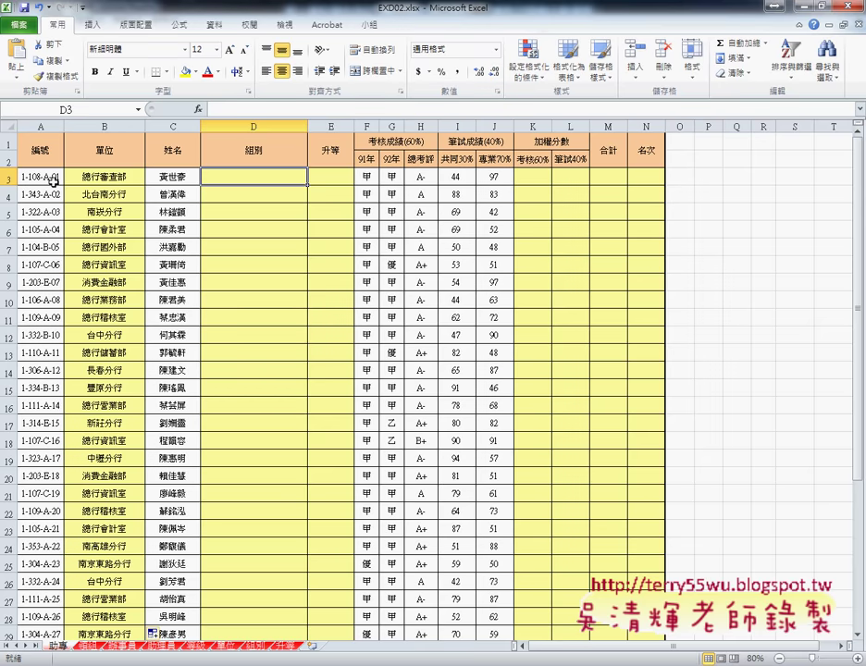
left_click(255, 646)
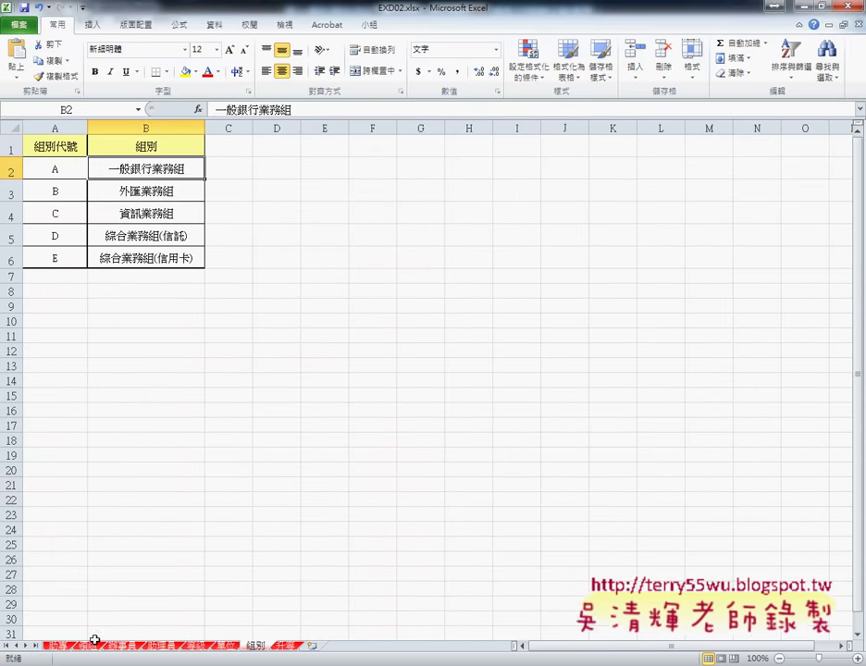
left_click(61, 646)
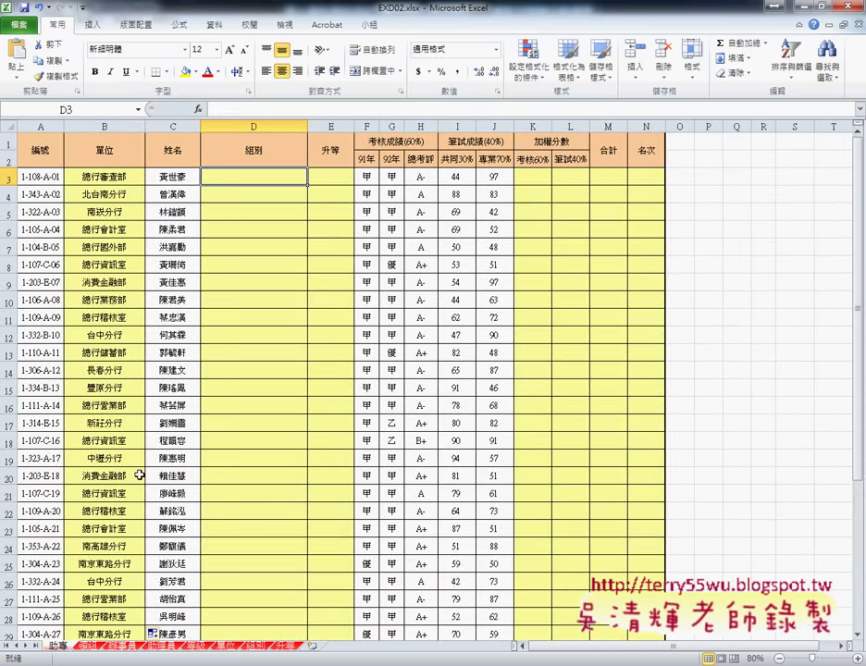
Choose the MID text function for cell D3
left_click(197, 109)
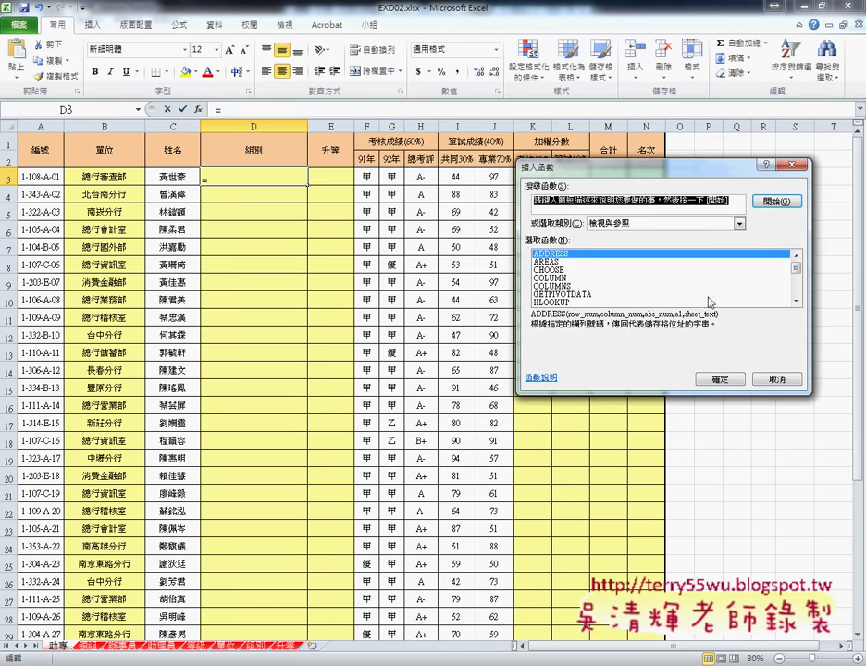
left_click_drag(798, 268, 797, 289)
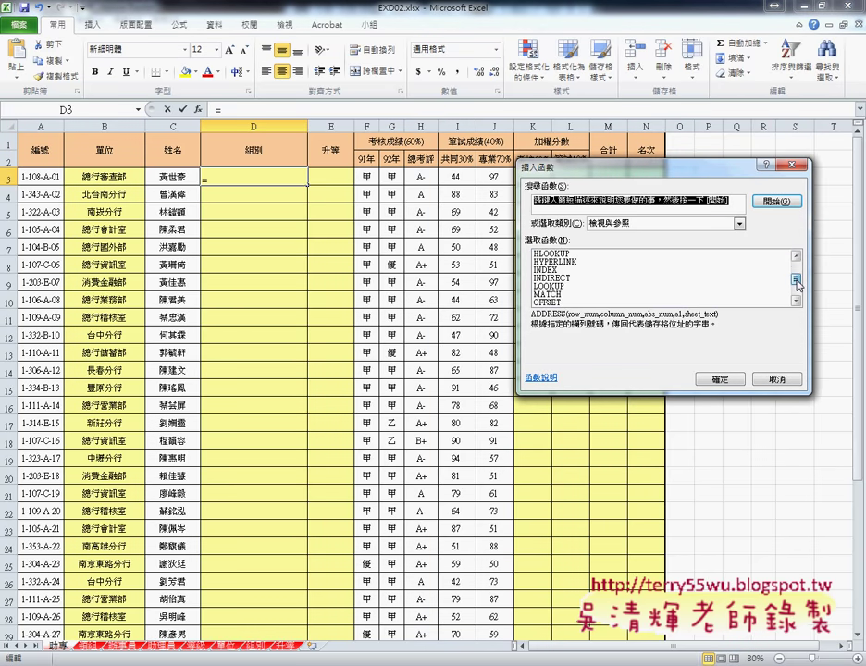
left_click(695, 224)
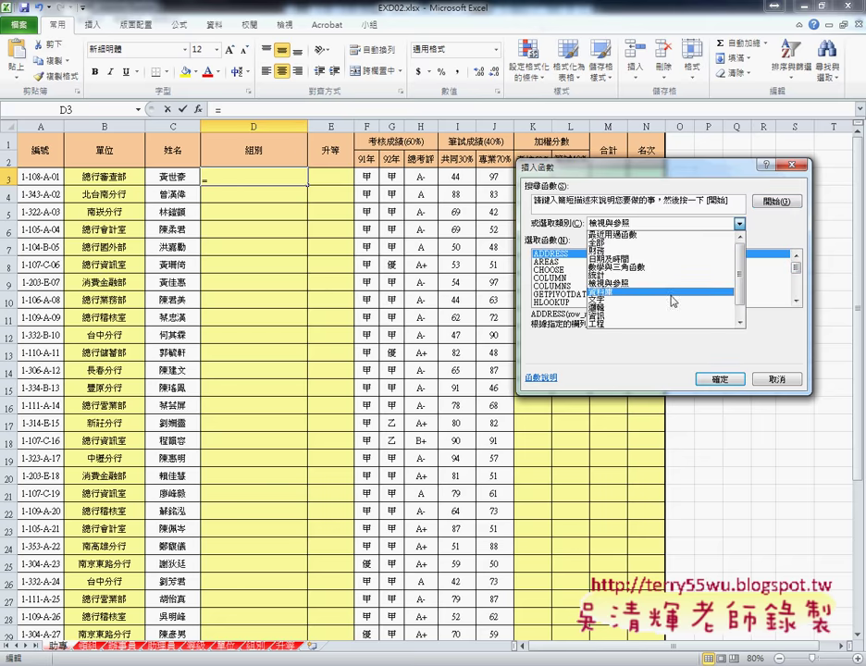
left_click(671, 299)
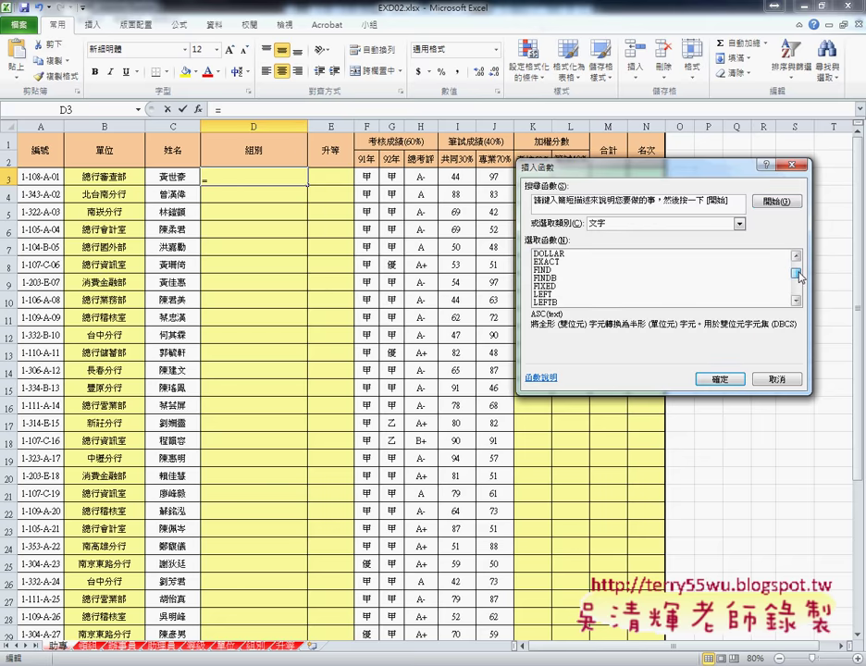
left_click_drag(801, 270, 802, 280)
left_click(541, 277)
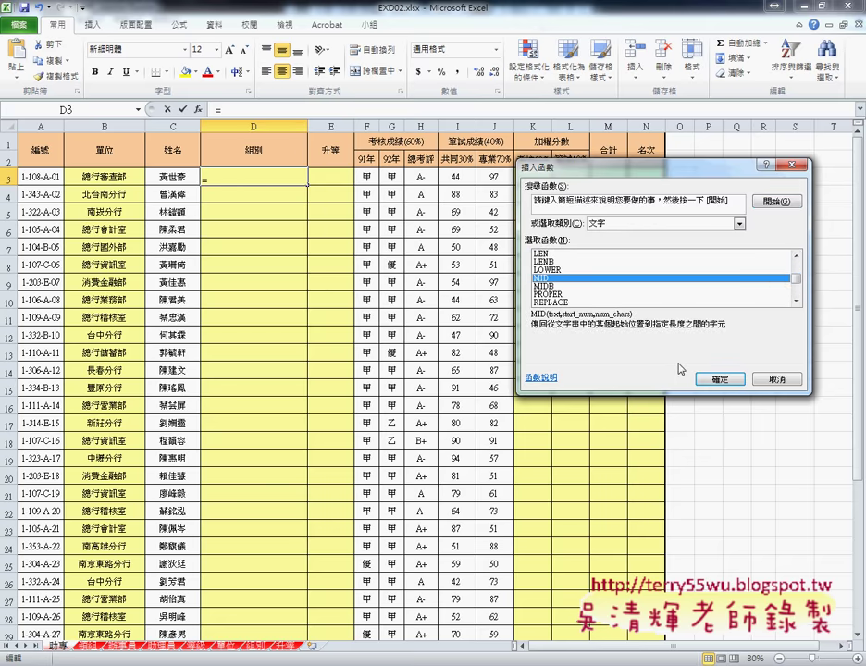
left_click(720, 379)
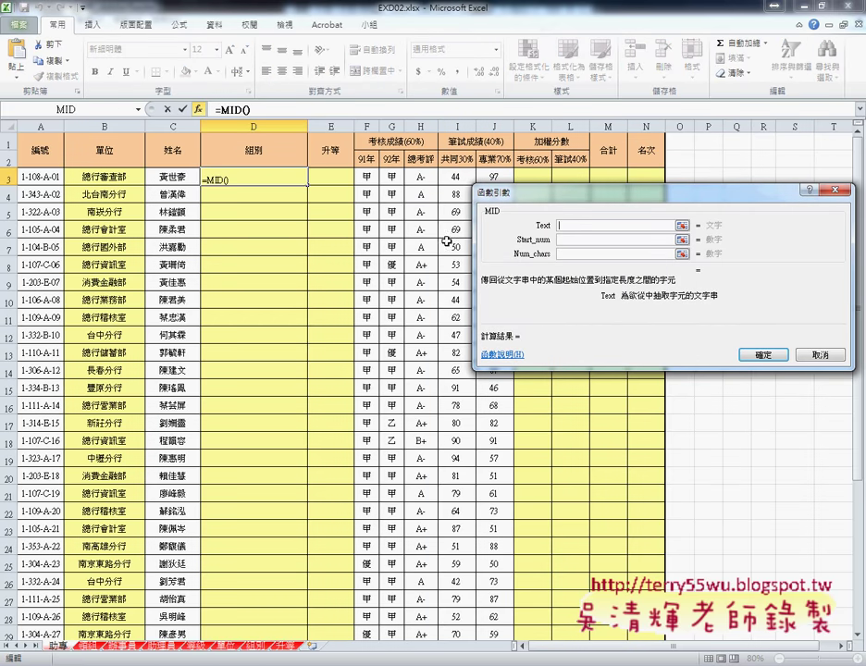
Set MID to text A3, start 7, length 1 so D3 shows A, then compare with the 組別 sheet
left_click(42, 177)
left_click(578, 240)
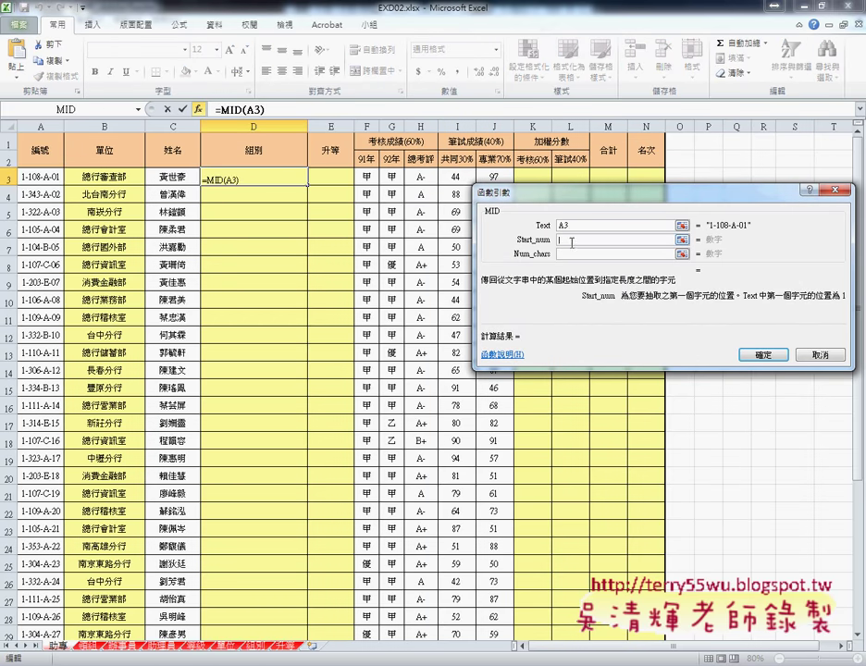
type("7")
left_click(589, 254)
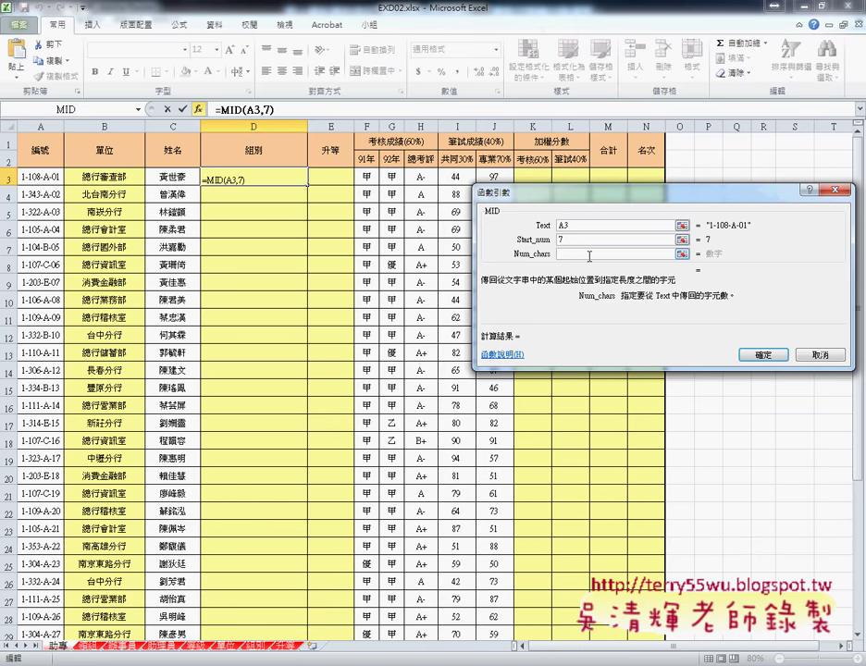
type("1")
left_click(763, 355)
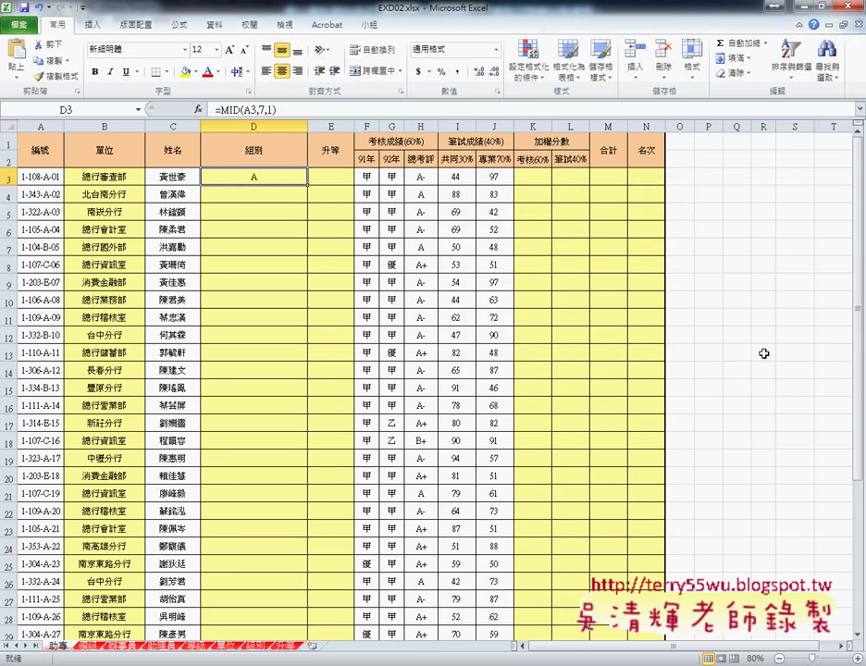
left_click(259, 648)
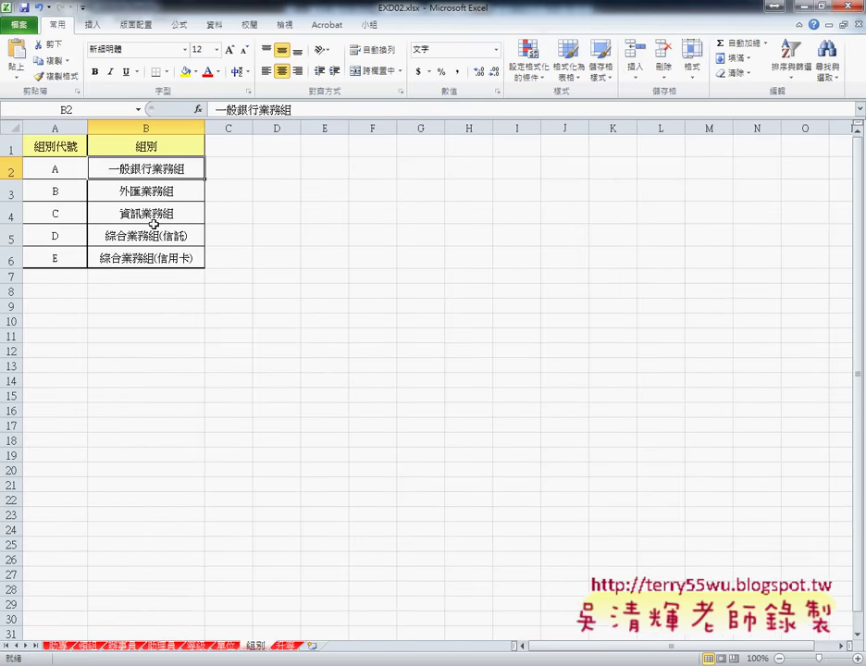
left_click(59, 647)
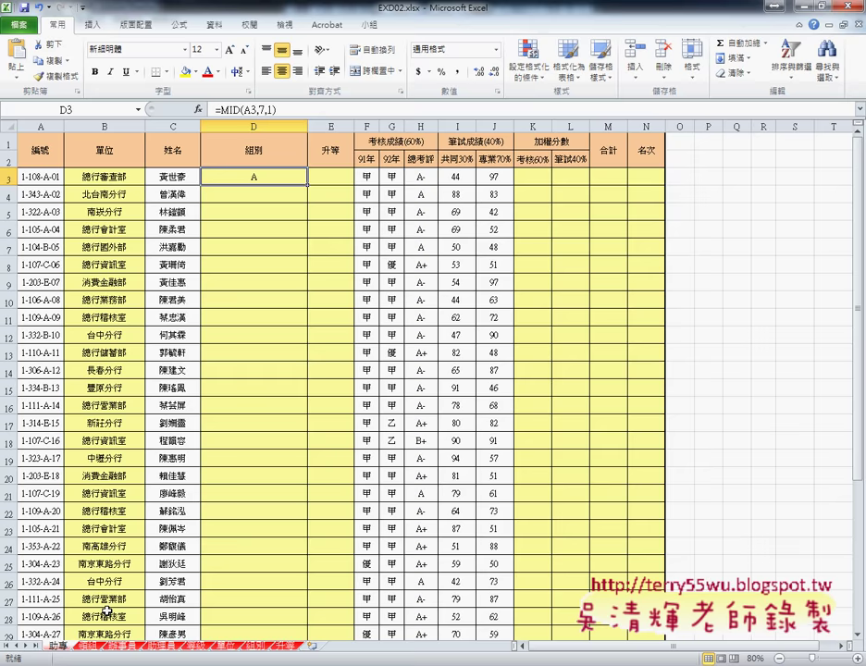
Wrap D3's MID(A3,7,1) as the lookup value of a new VLOOKUP
left_click_drag(282, 112, 219, 111)
right_click(235, 114)
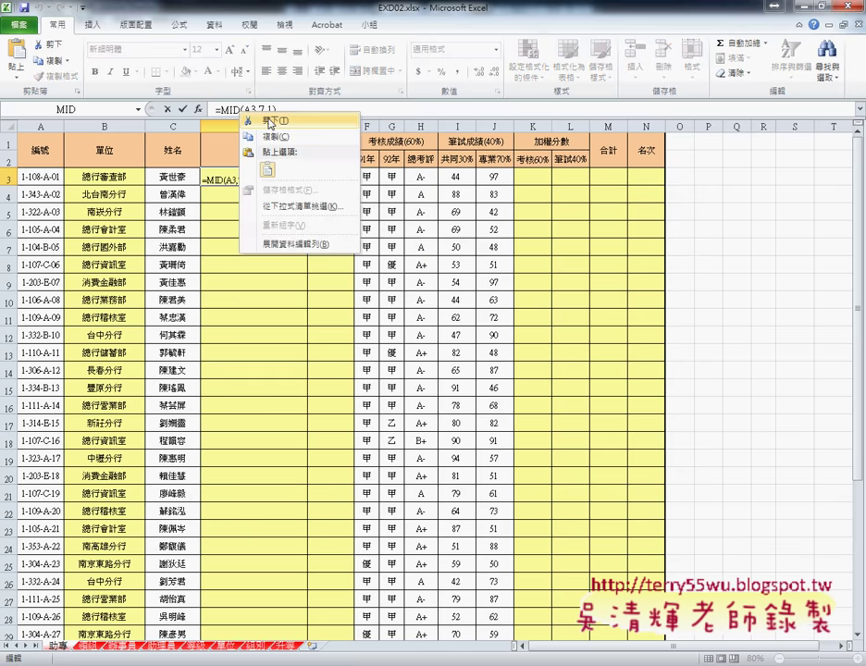
left_click(264, 124)
left_click(198, 109)
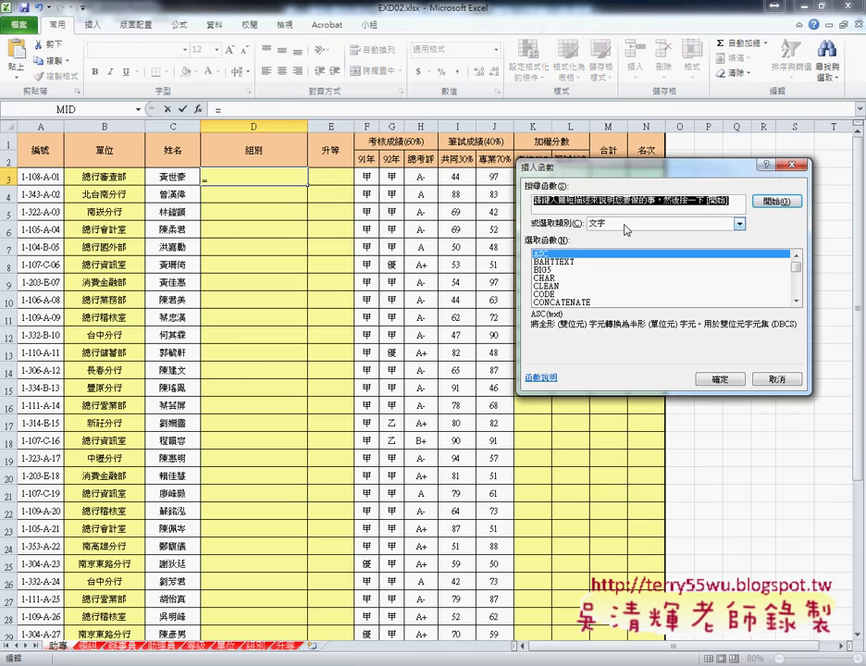
left_click(625, 224)
left_click(629, 235)
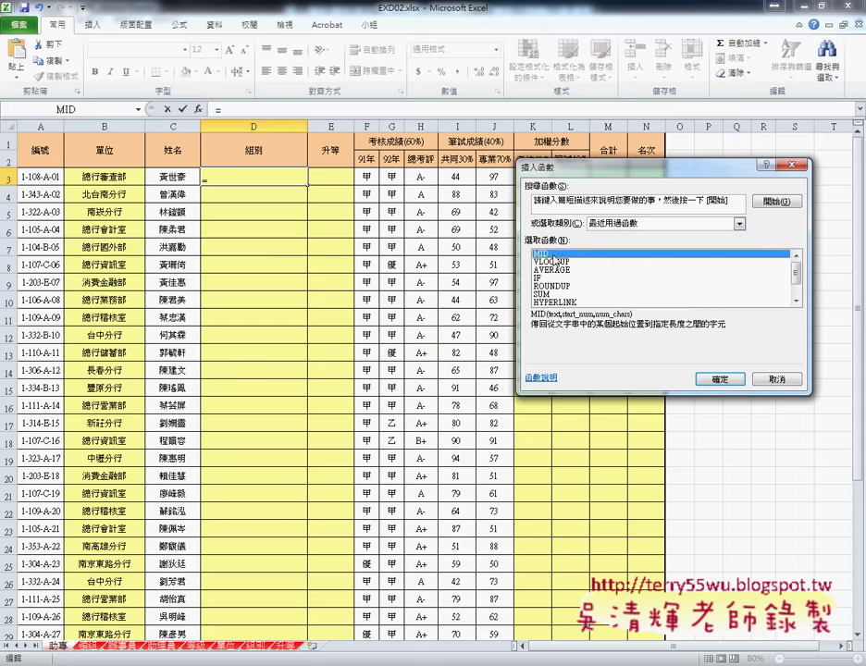
left_click(559, 262)
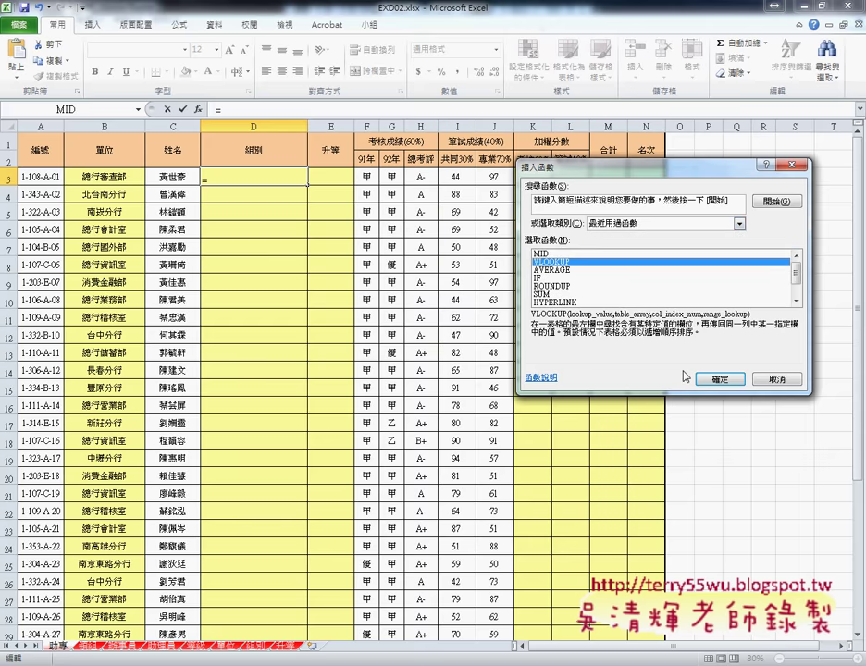
left_click(719, 380)
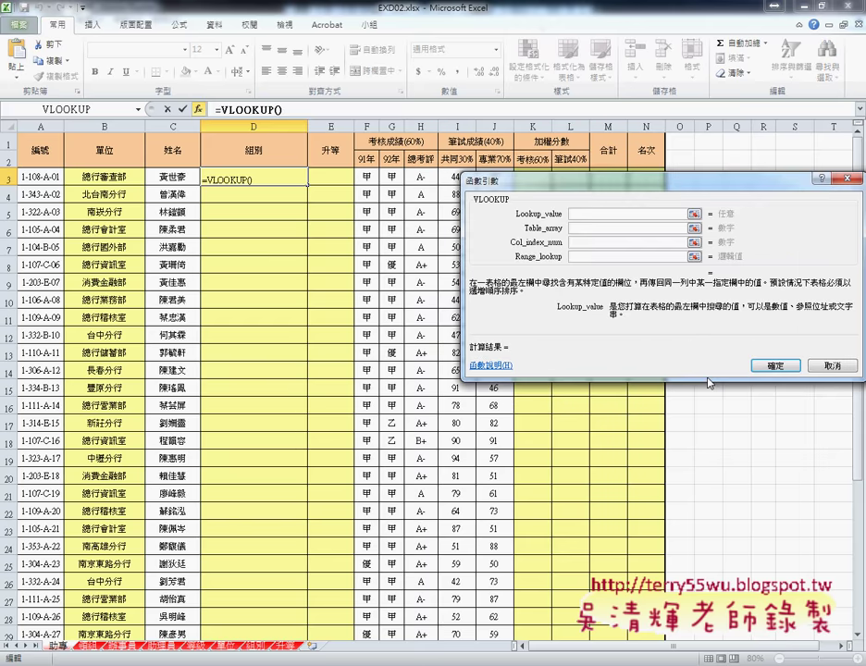
right_click(593, 215)
left_click(618, 244)
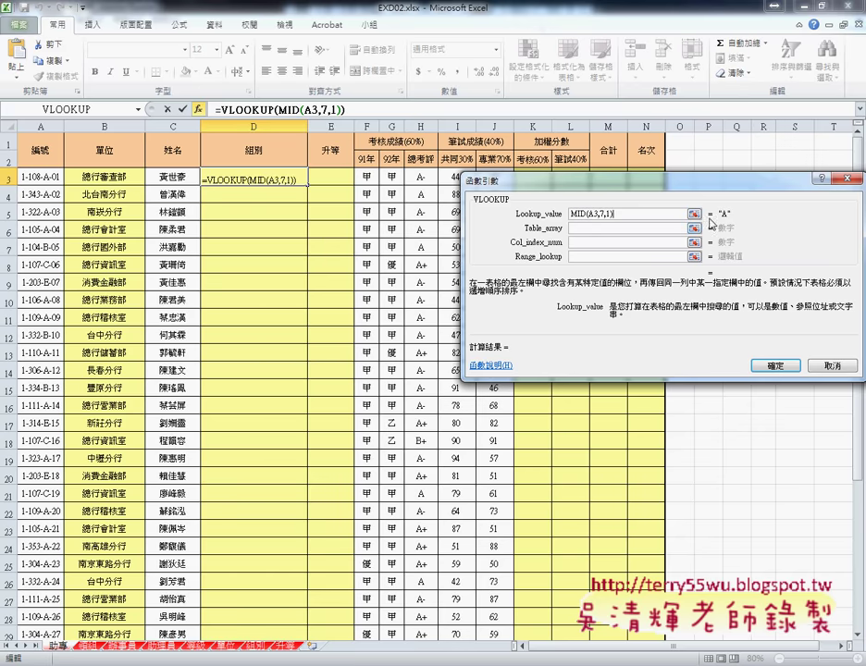
Use the 組別 range name as the VLOOKUP table array
left_click(597, 228)
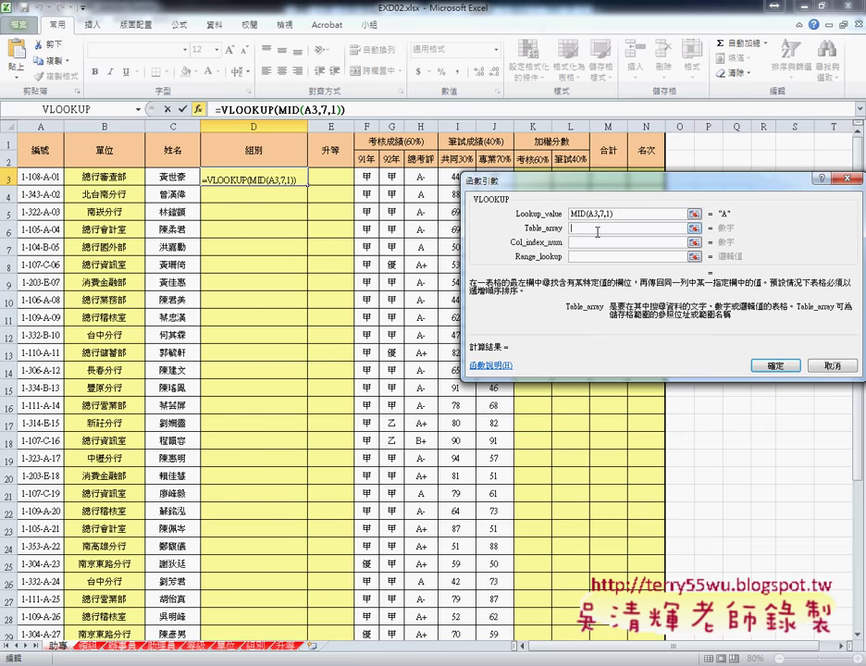
key("F3")
left_click(603, 275)
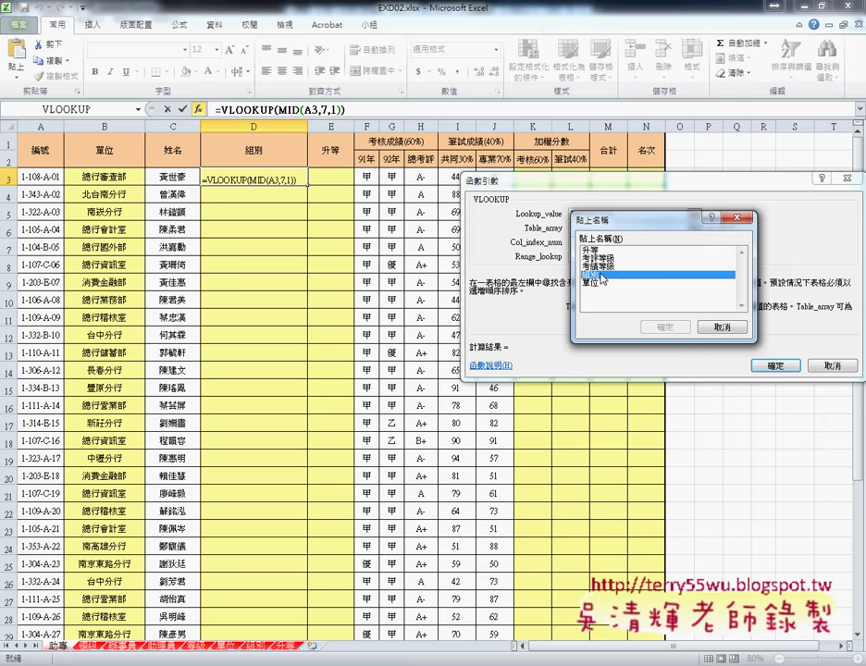
left_click(665, 326)
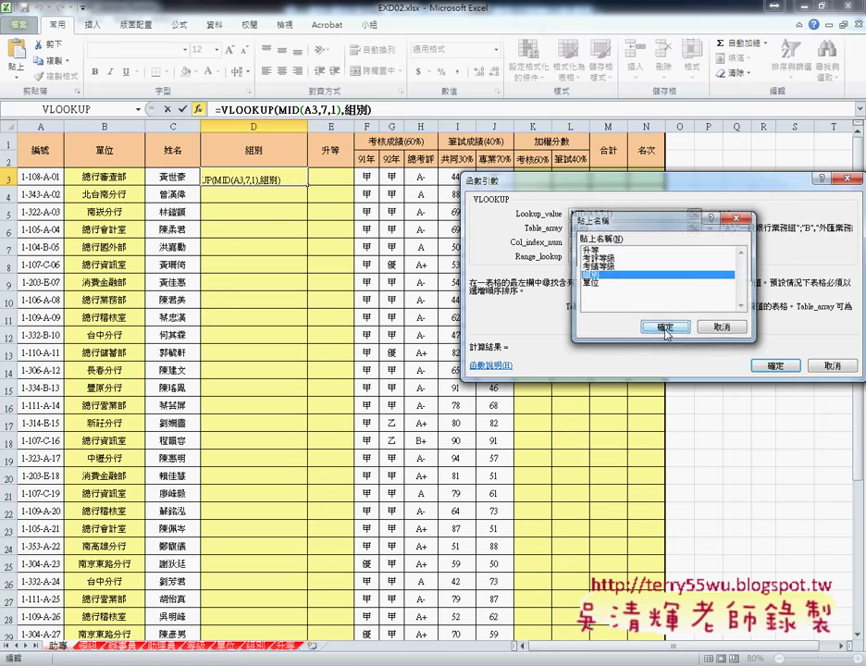
left_click(606, 242)
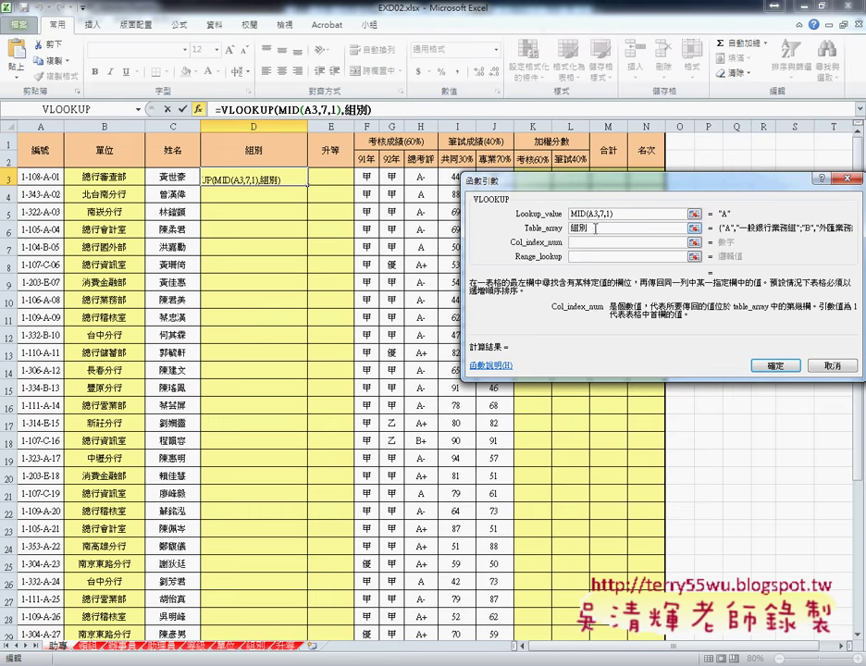
left_click(589, 228)
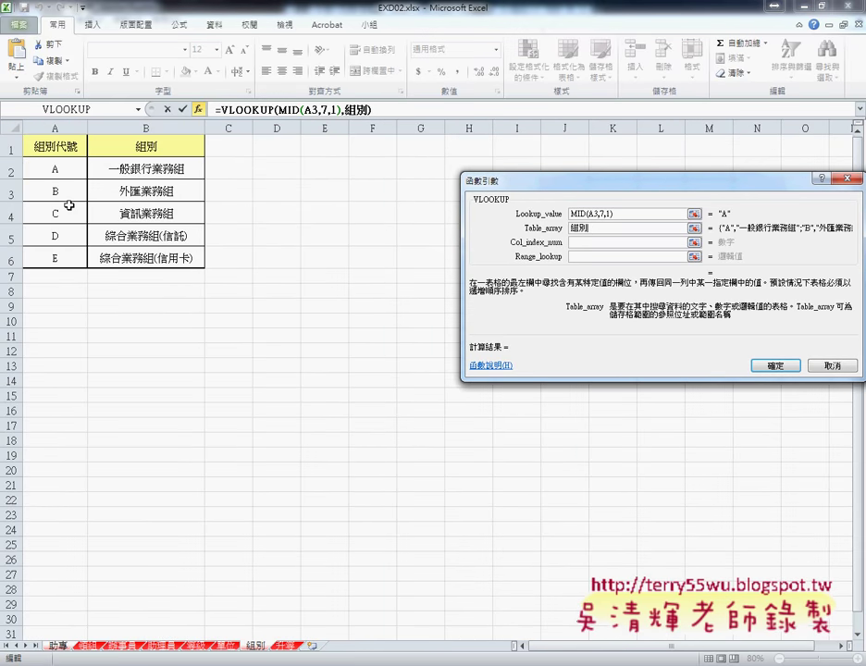
Set column 2 and exact match 0 so D3 shows 一般銀行業務組
left_click(582, 241)
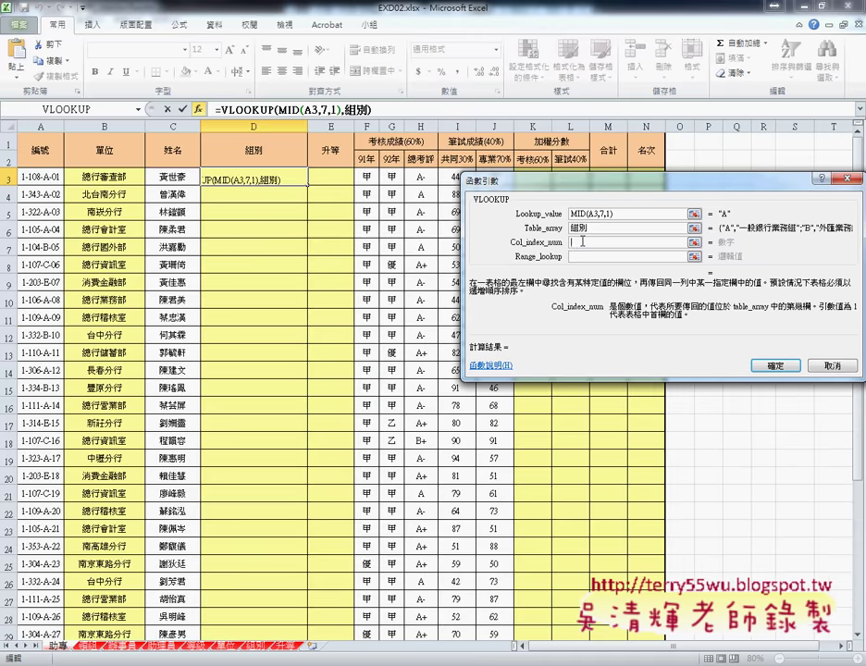
type("2")
left_click(586, 257)
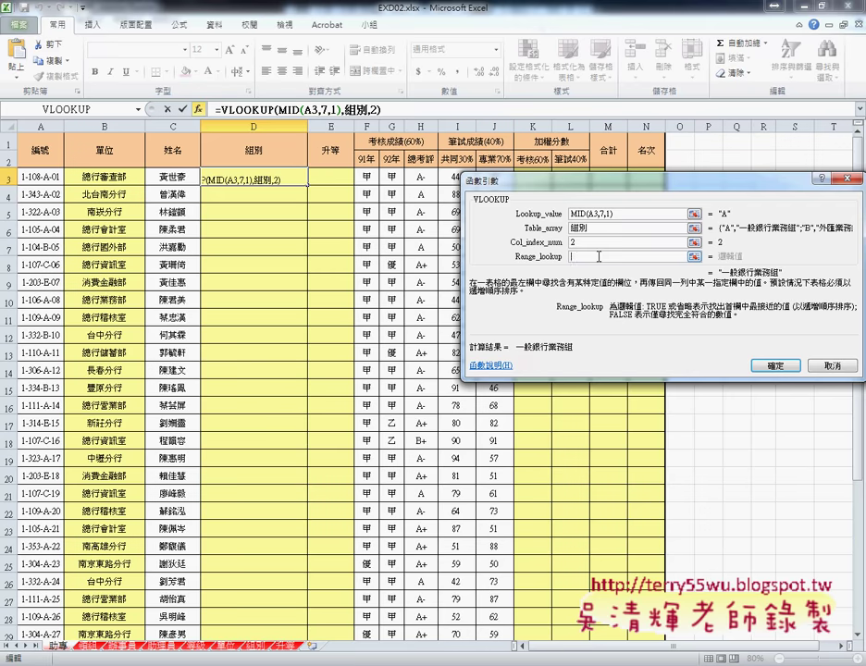
type("0")
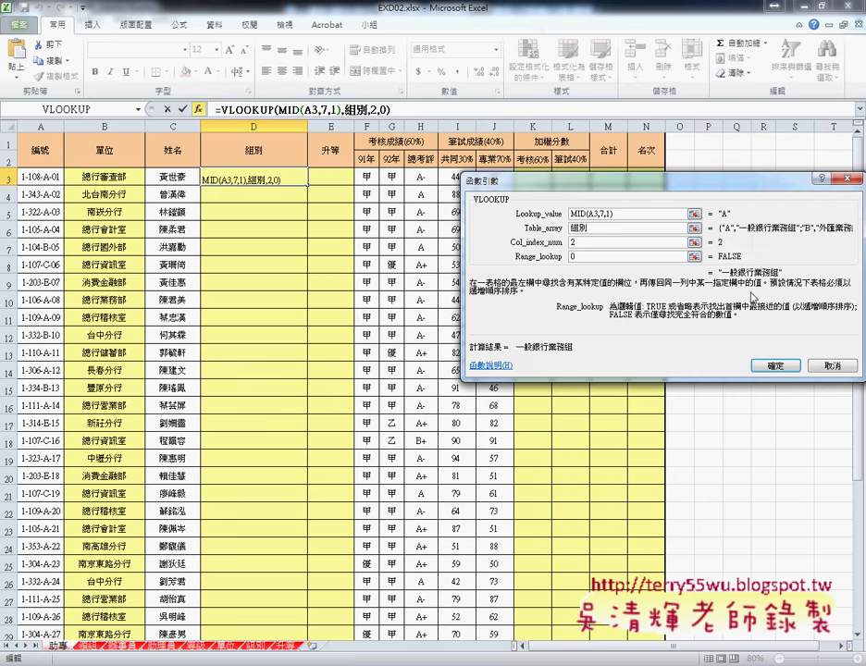
left_click(777, 367)
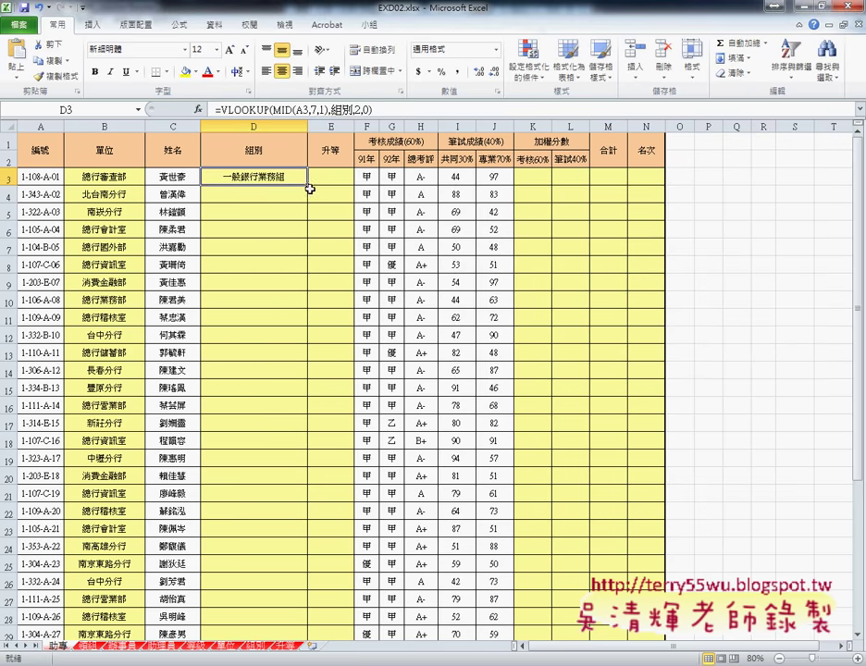
Fill D3's group lookup down to D29, move to E3, then switch to the web browser
double_click(307, 185)
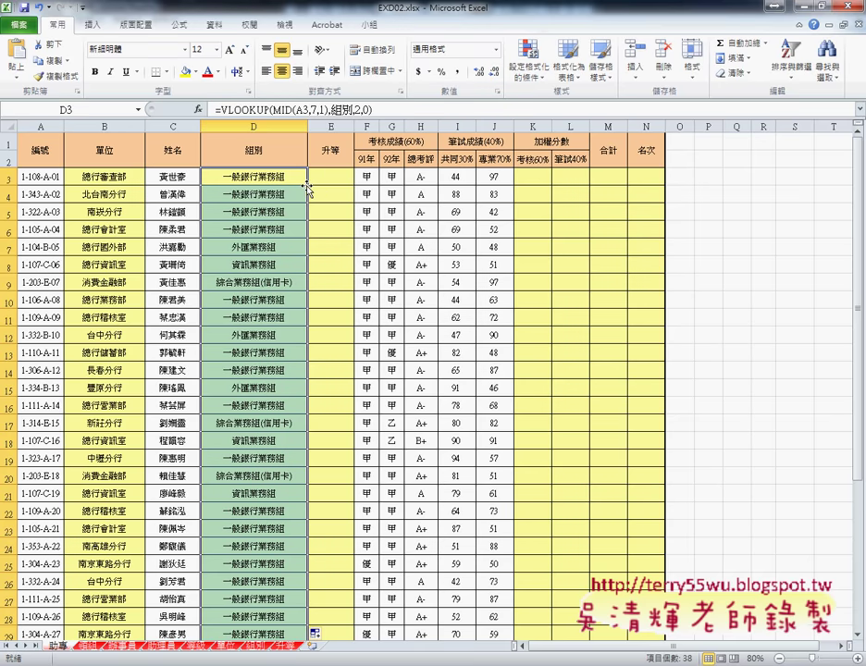
left_click(51, 177)
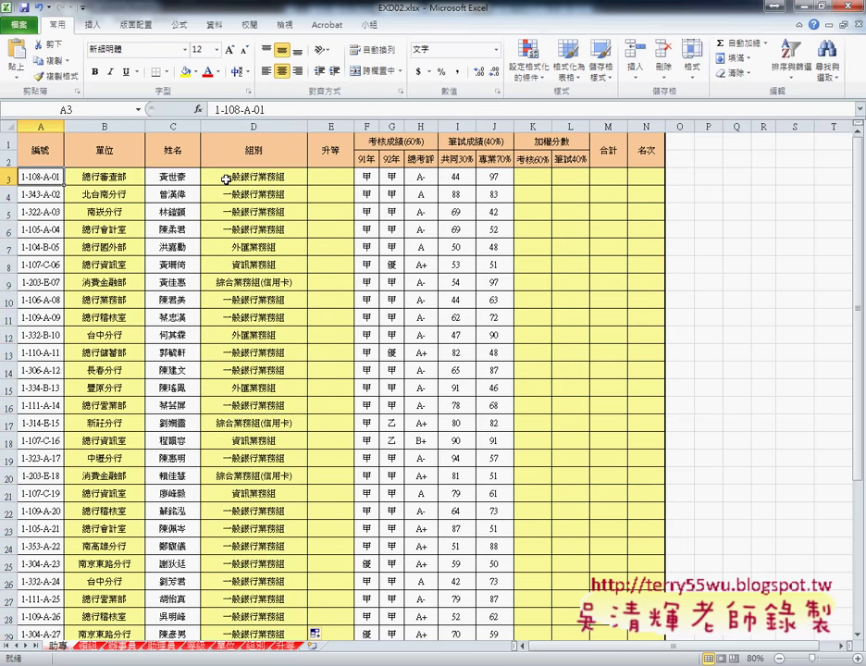
key("Right")
key("Right")
key("Right")
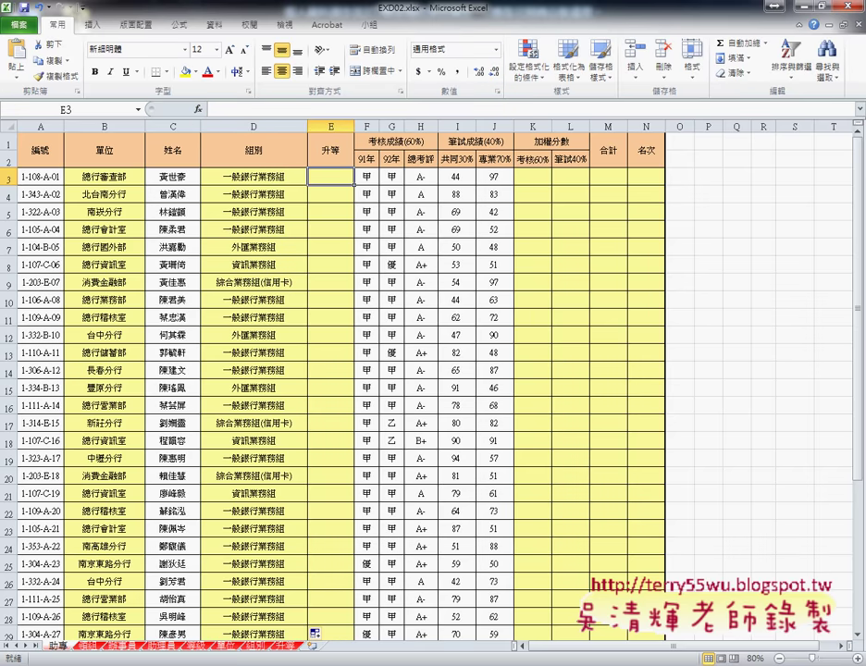
left_click(111, 583)
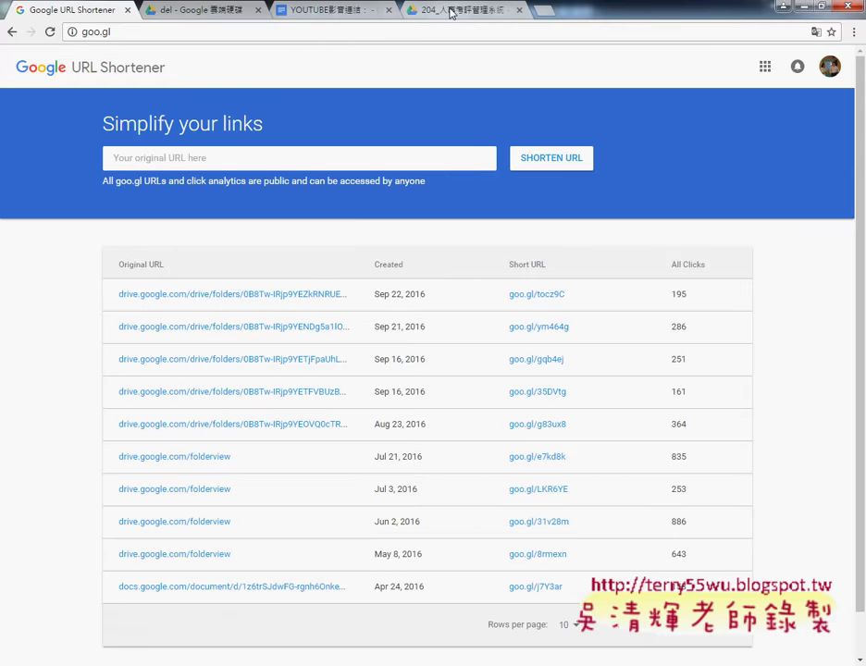
left_click(448, 11)
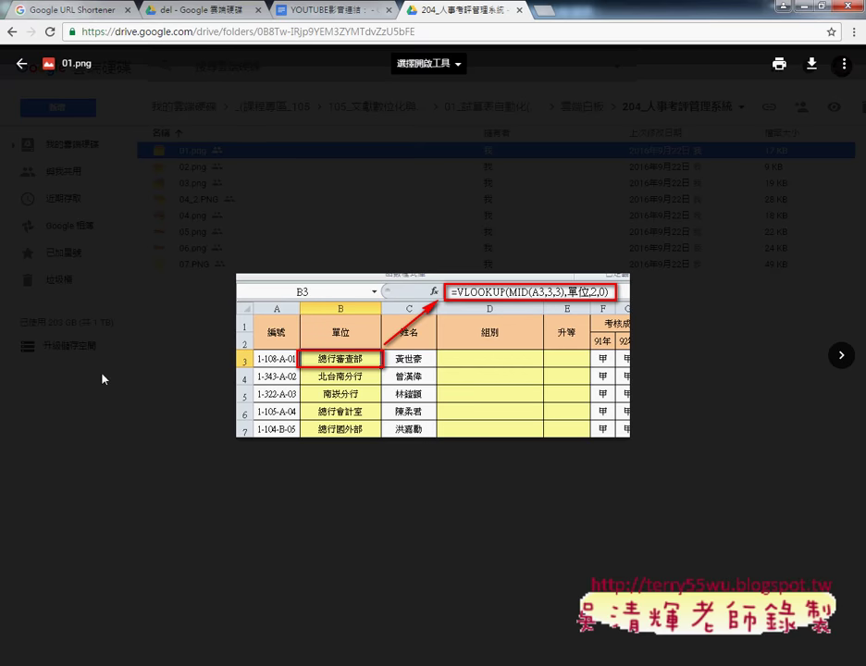
left_click(21, 64)
double_click(204, 169)
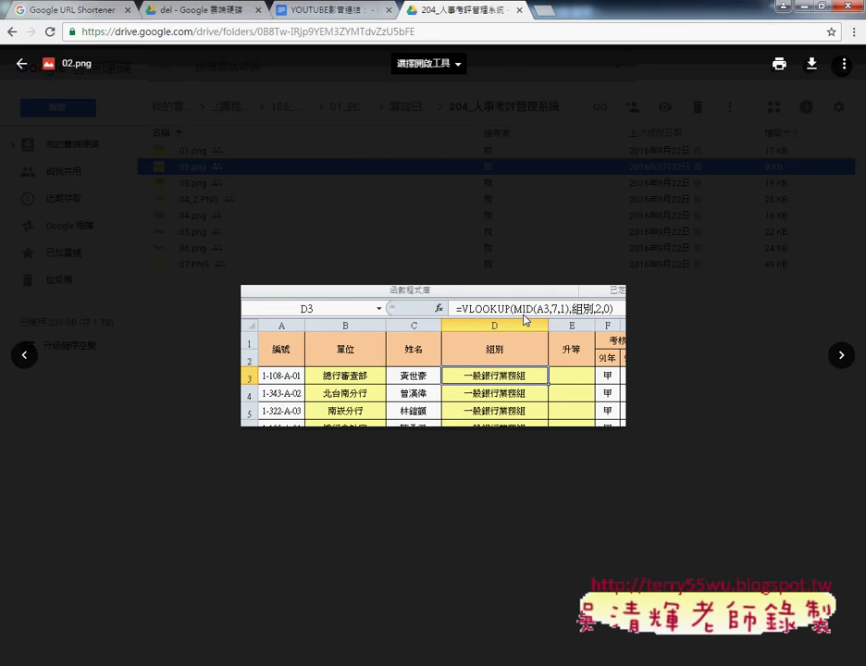
left_click(841, 357)
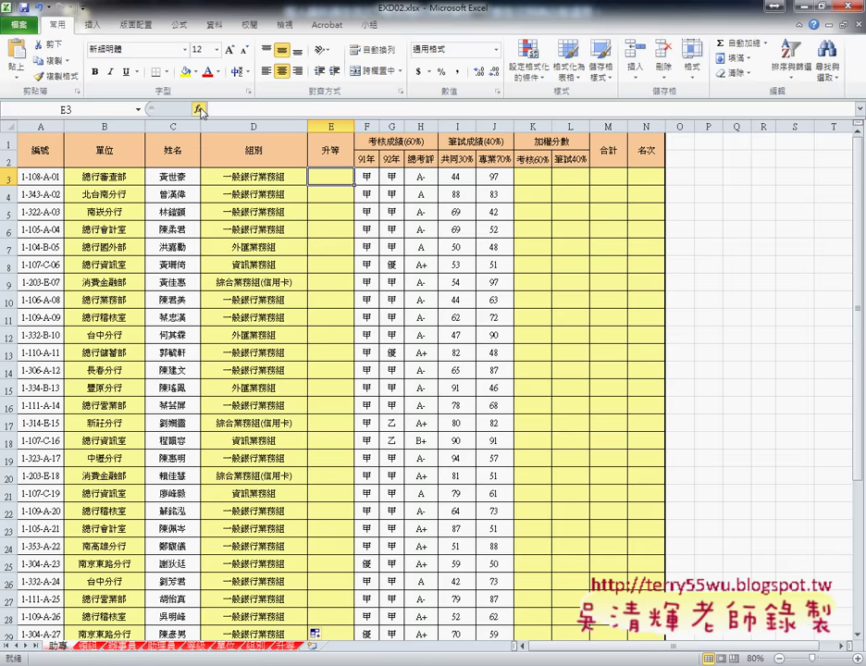
Build =MID(A3,1,1) in E3 with text A3, start 1, length 1
left_click(197, 110)
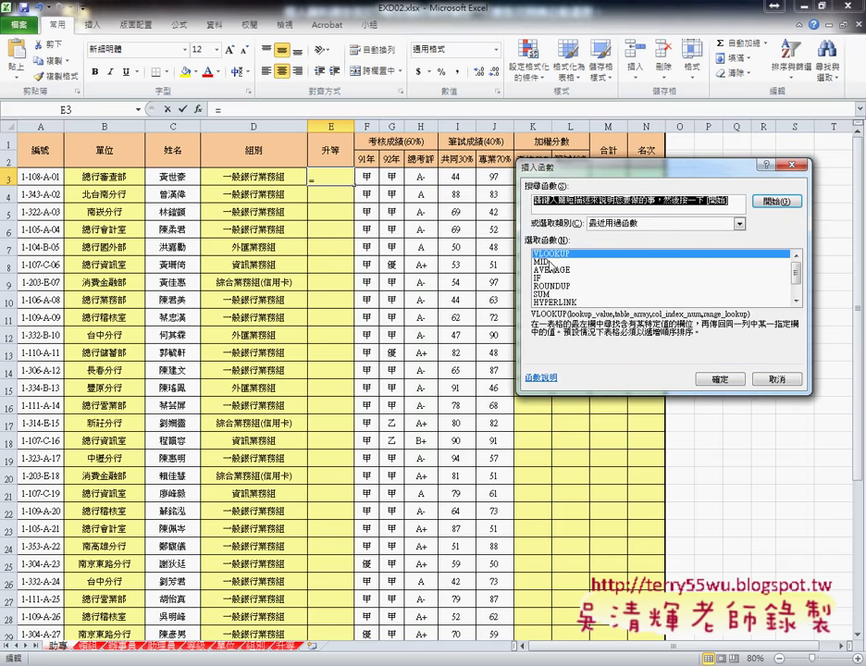
double_click(546, 261)
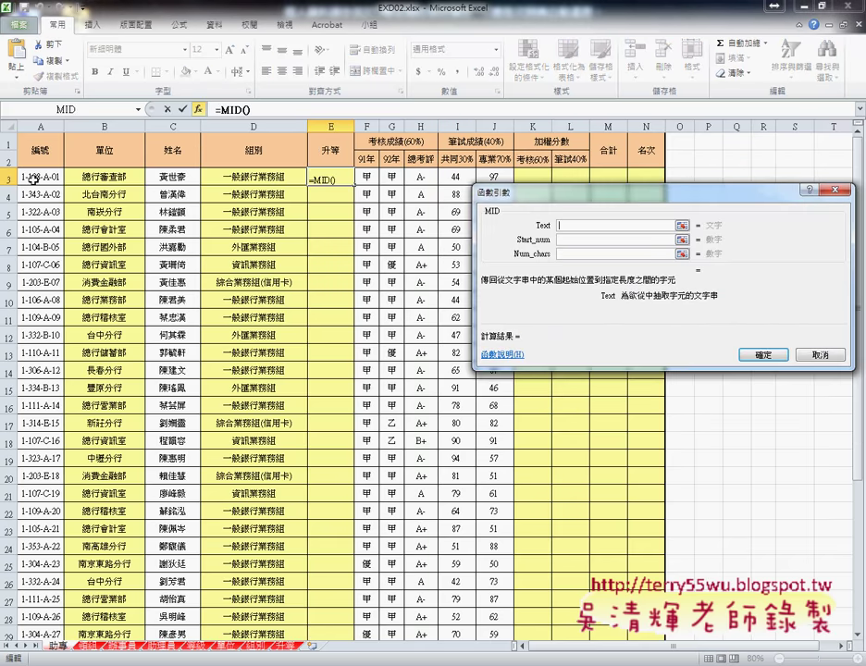
left_click(41, 175)
left_click(571, 239)
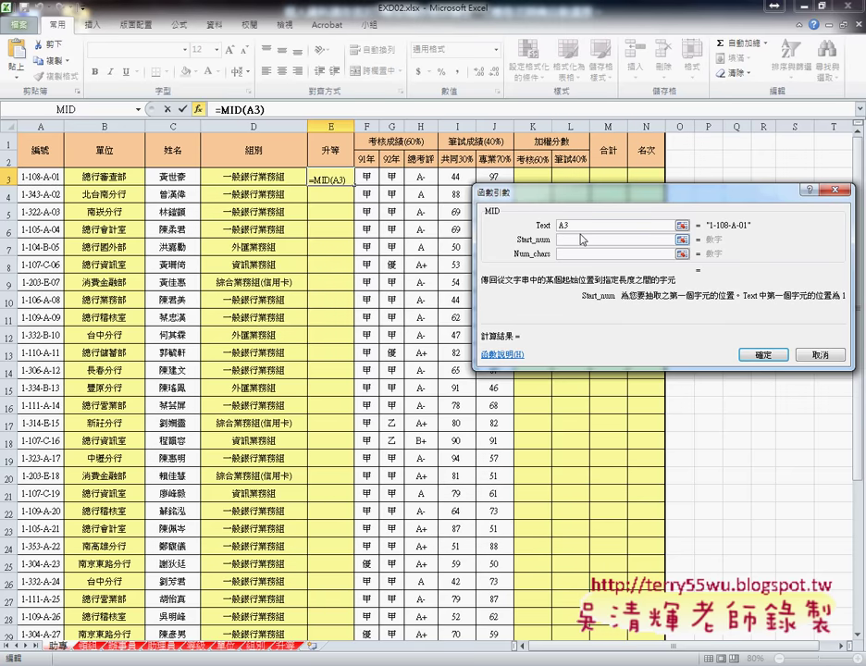
type("1")
left_click(585, 254)
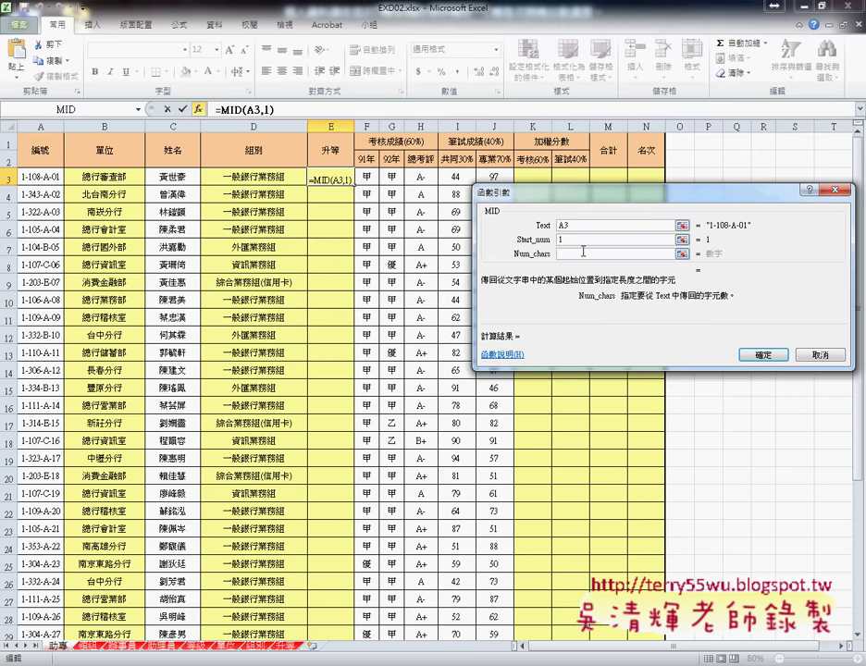
type("1")
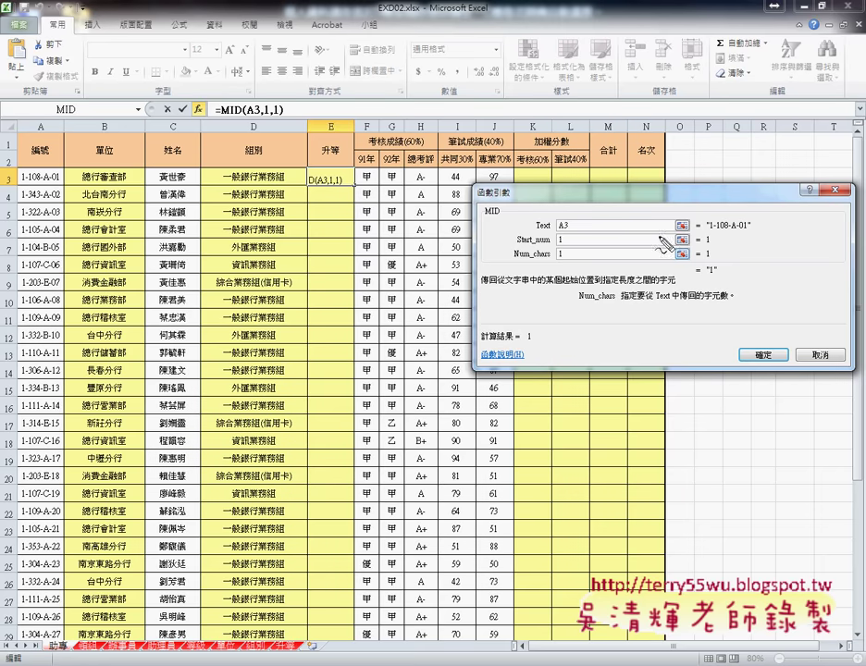
Point out the arguments and result, confirm so E3 shows 1, then view the 升等 code table
left_click_drag(712, 285, 721, 286)
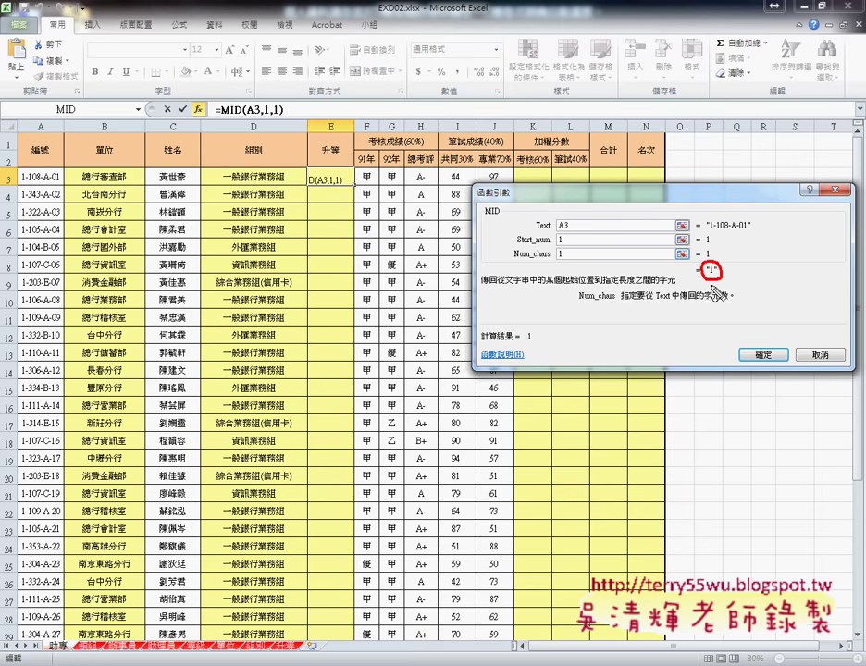
left_click_drag(709, 294, 724, 297)
left_click_drag(704, 246, 713, 246)
mouse_move(708, 248)
left_mouse_down()
mouse_move(714, 255)
mouse_move(715, 246)
left_mouse_up()
key("Escape")
left_click(757, 355)
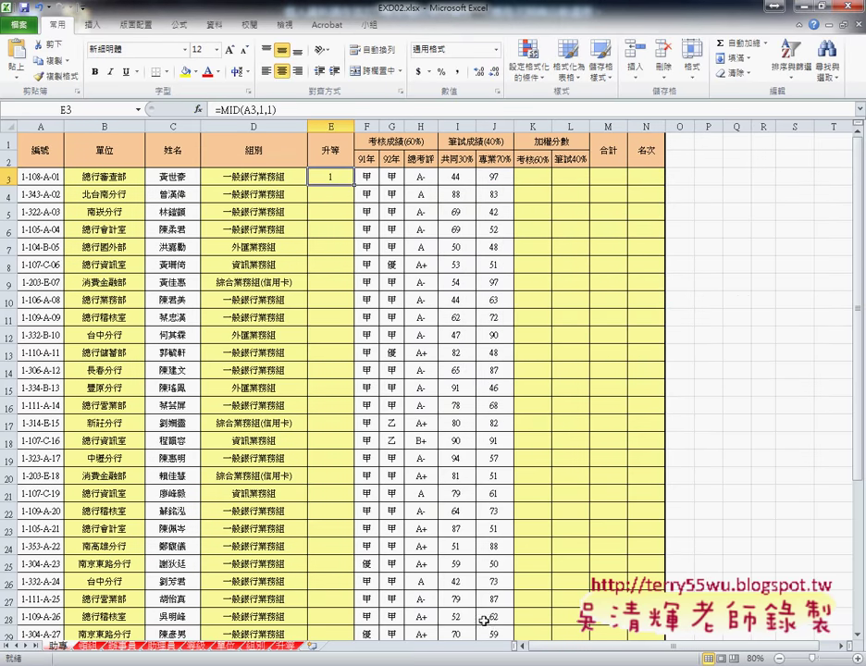
left_click(286, 646)
left_click(61, 172)
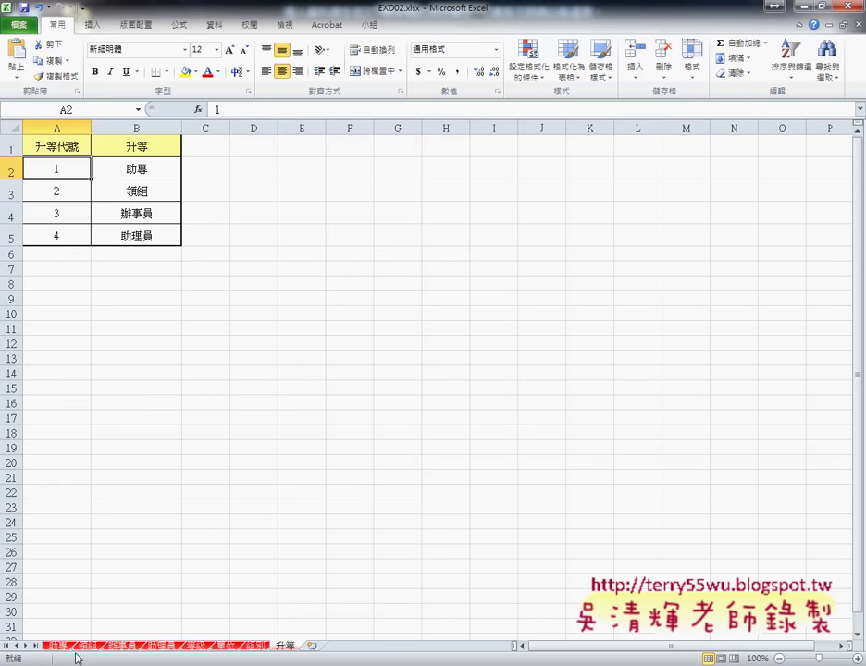
Back on the employee sheet, wrap E3's MID(A3,1,1) as a new VLOOKUP's lookup value
left_click(57, 645)
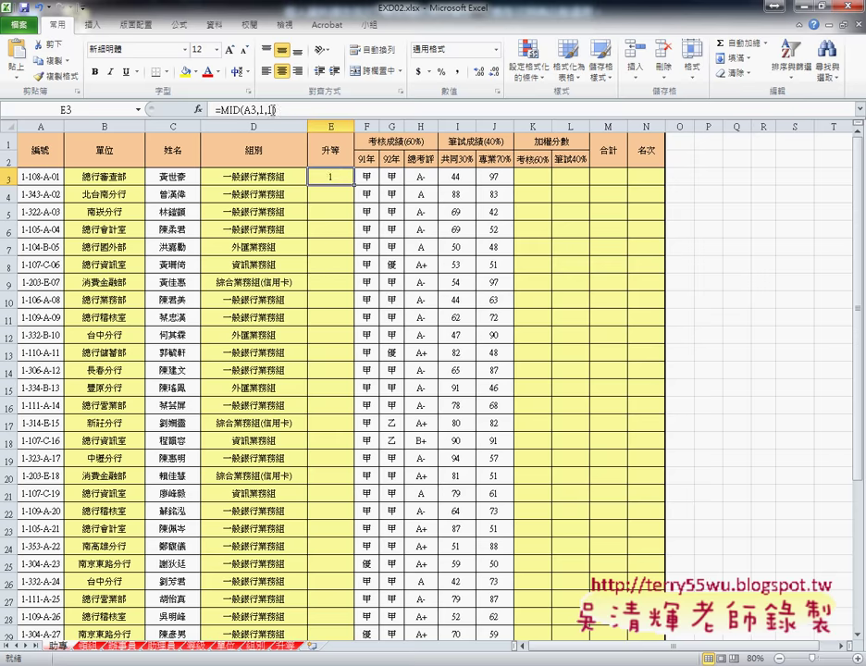
left_click_drag(275, 109, 215, 109)
right_click(233, 114)
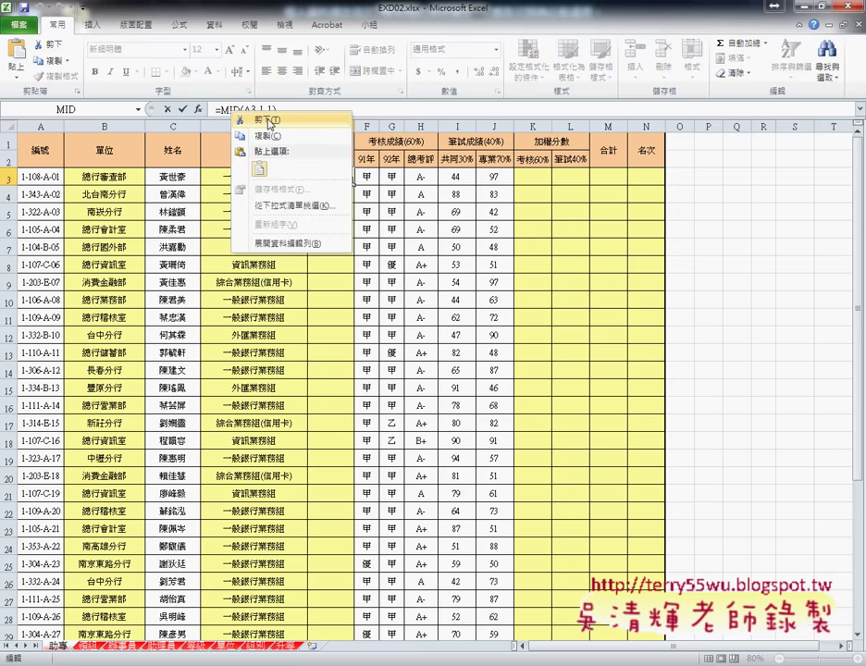
left_click(237, 118)
left_click(200, 109)
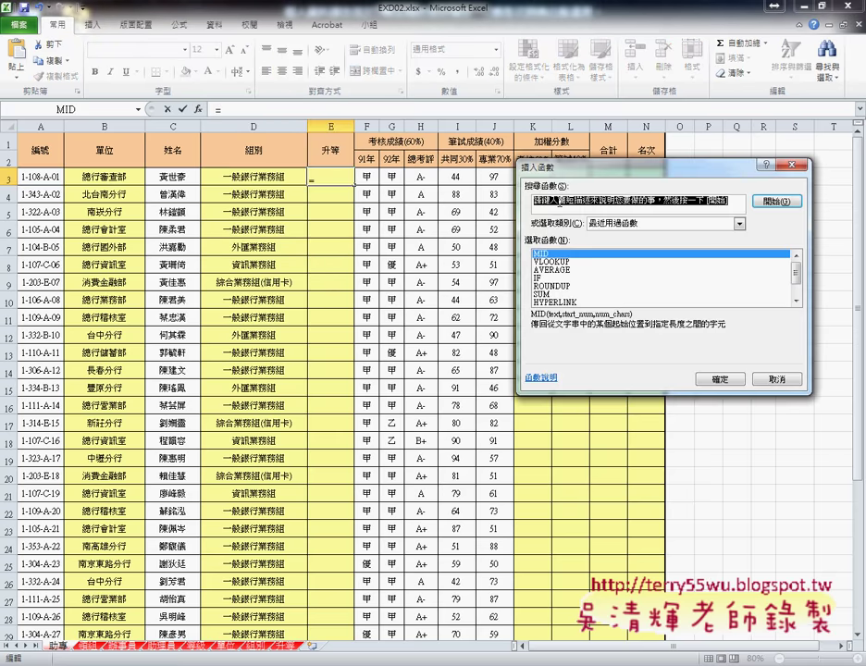
left_click(565, 262)
left_click(720, 379)
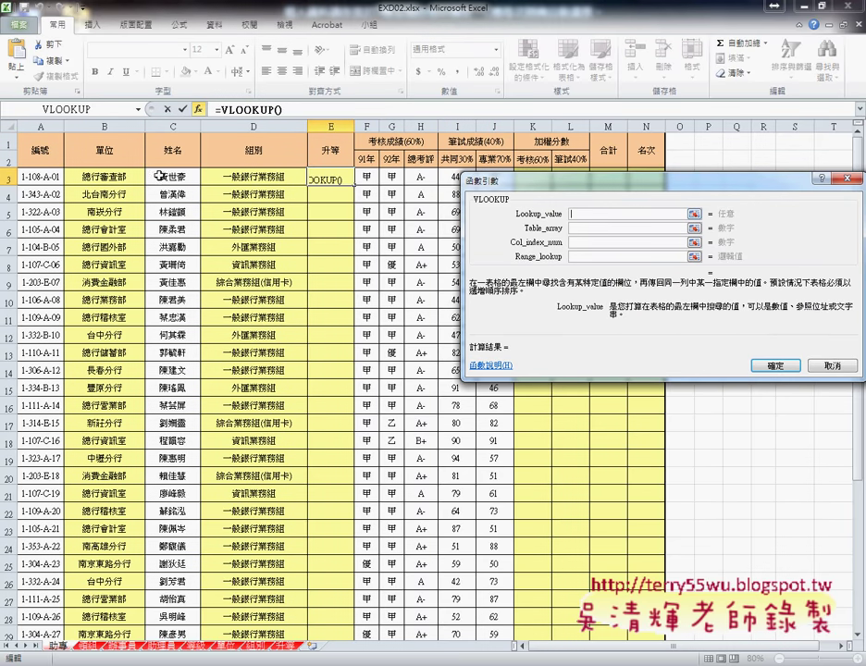
right_click(595, 215)
left_click(624, 256)
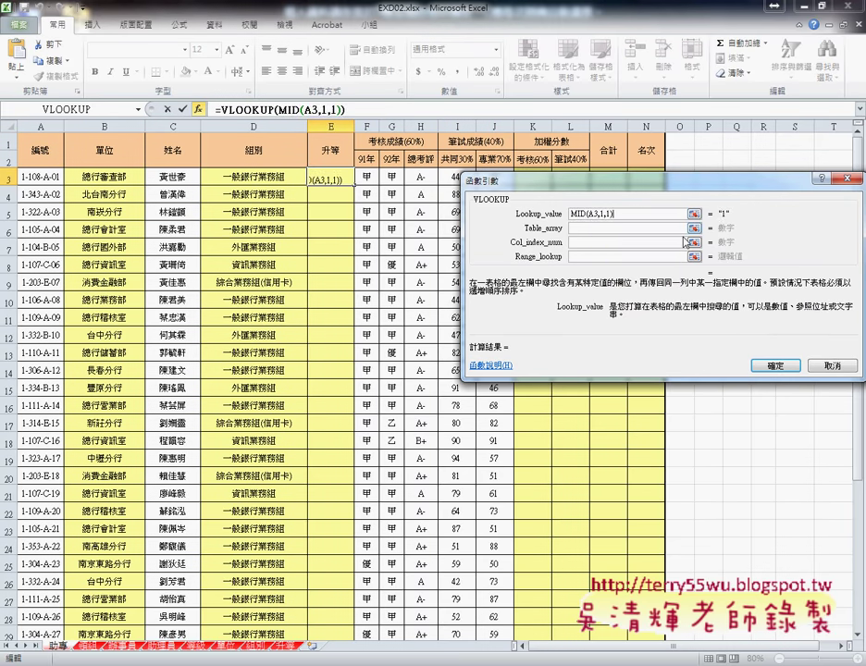
Use the 升等 range name as the VLOOKUP table array
left_click(584, 230)
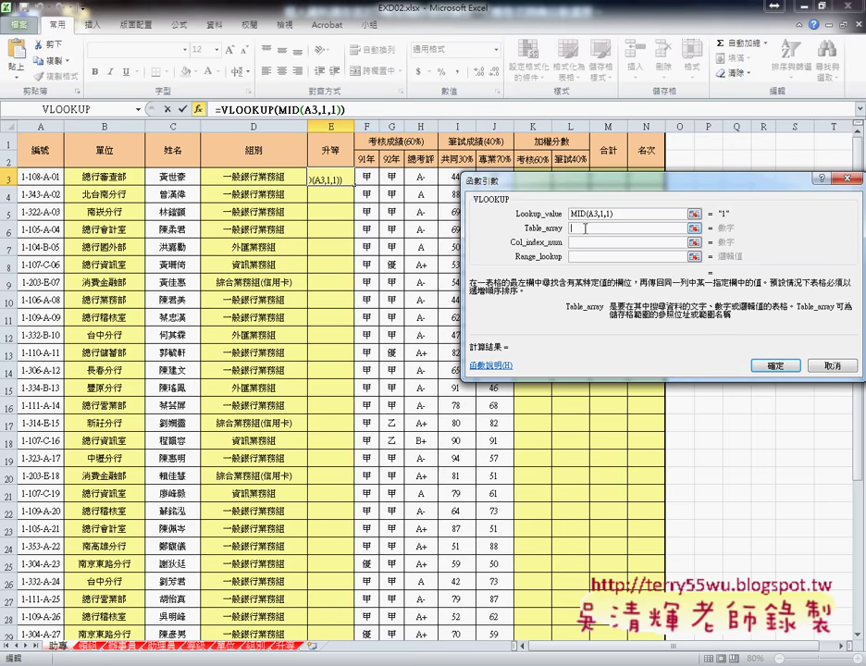
key("F3")
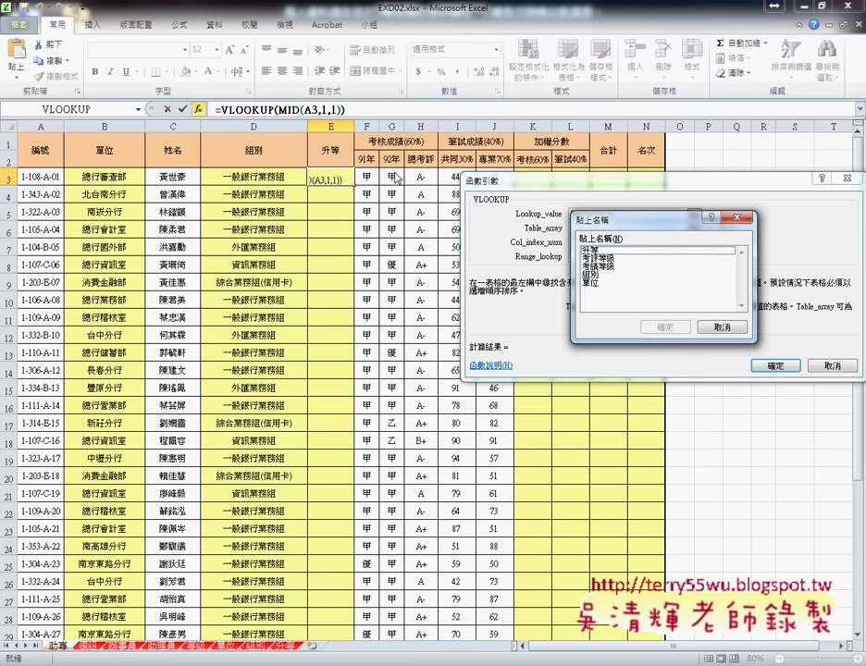
double_click(597, 249)
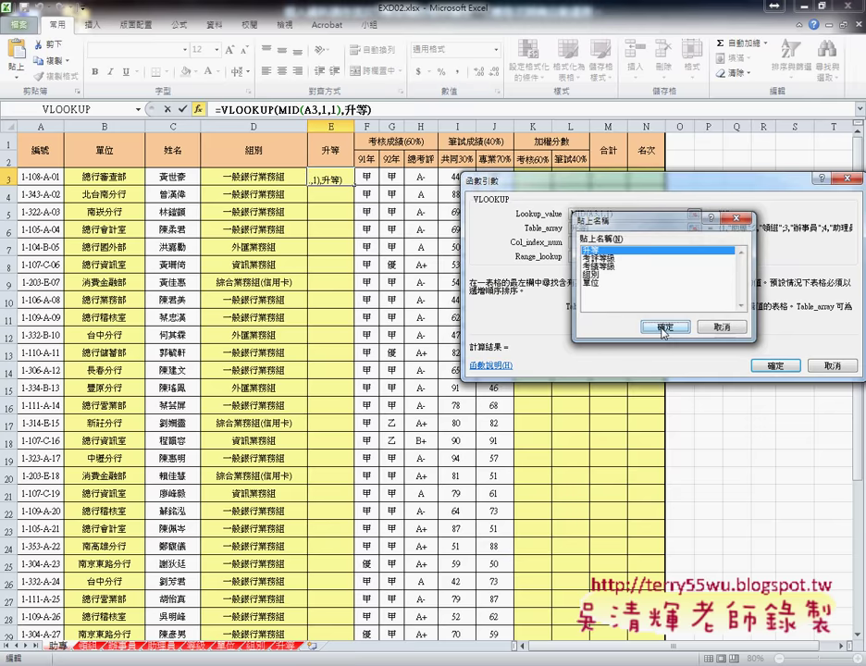
left_click(595, 229)
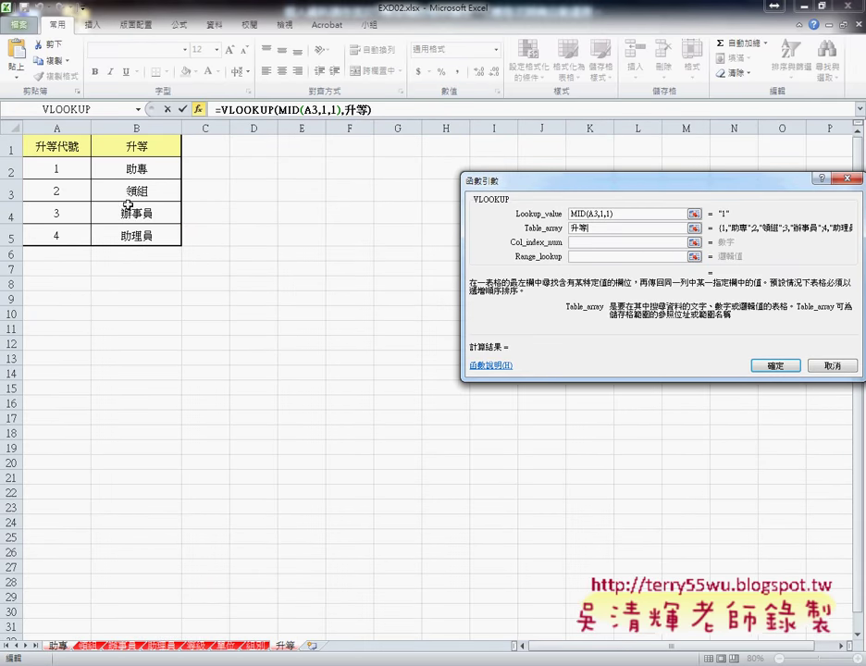
Set column 2 and exact match 0 and confirm; E3 returns #N/A
left_click(595, 243)
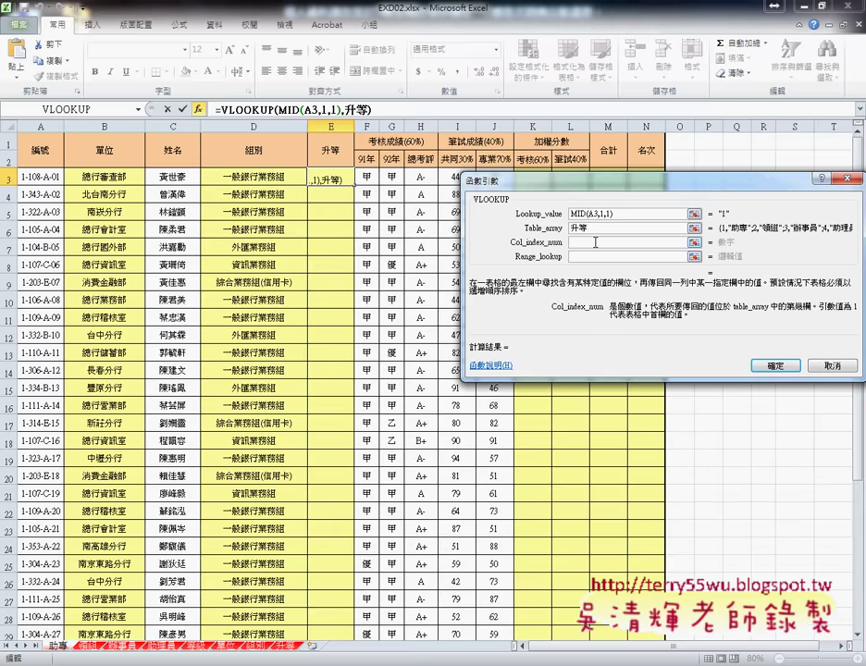
type("2")
left_click(588, 258)
type("0")
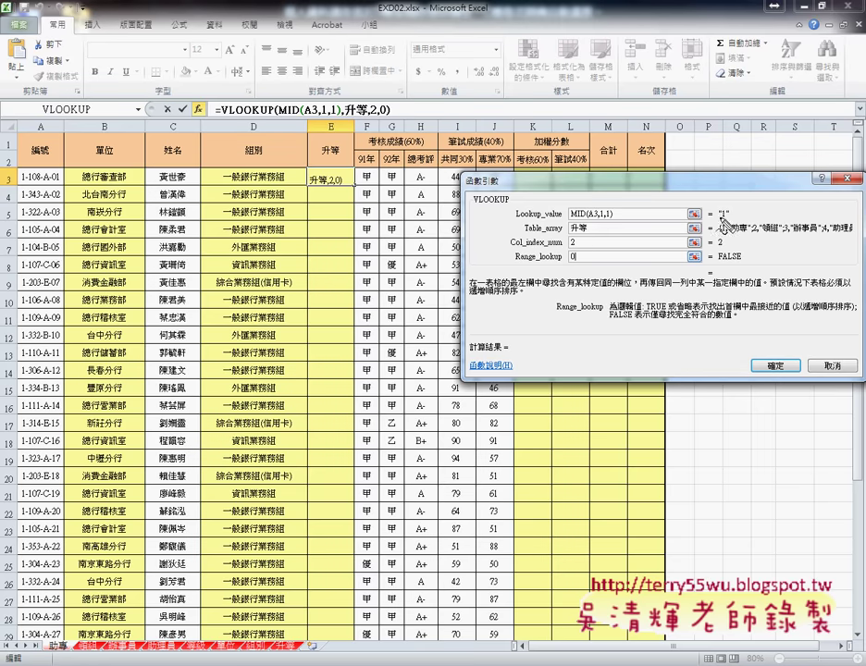
mouse_move(718, 225)
left_mouse_down()
mouse_move(729, 225)
mouse_move(731, 237)
left_mouse_up()
key("Escape")
left_click(775, 367)
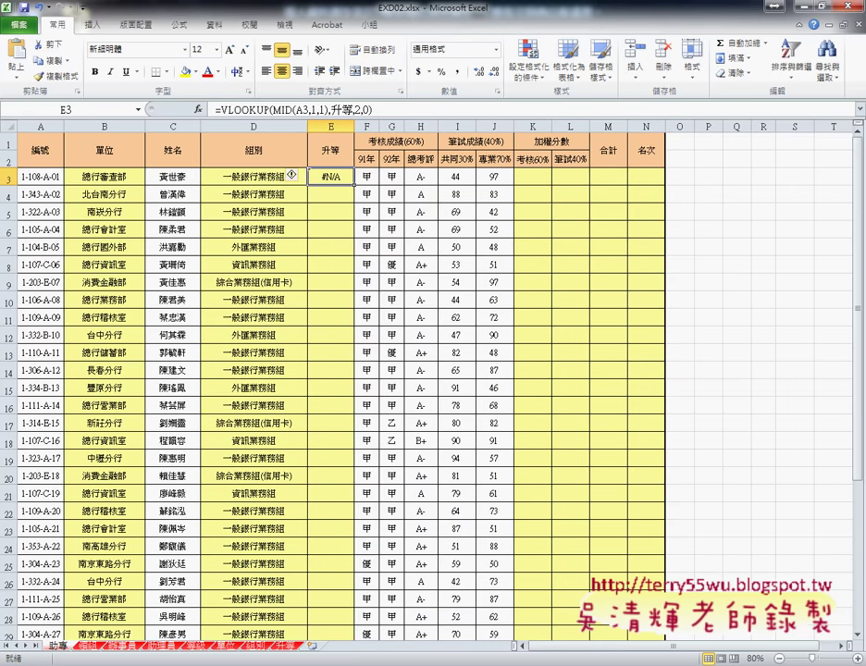
Read the hint in the exam instructions PDF, then reopen E3's VLOOKUP arguments
key("alt+Tab")
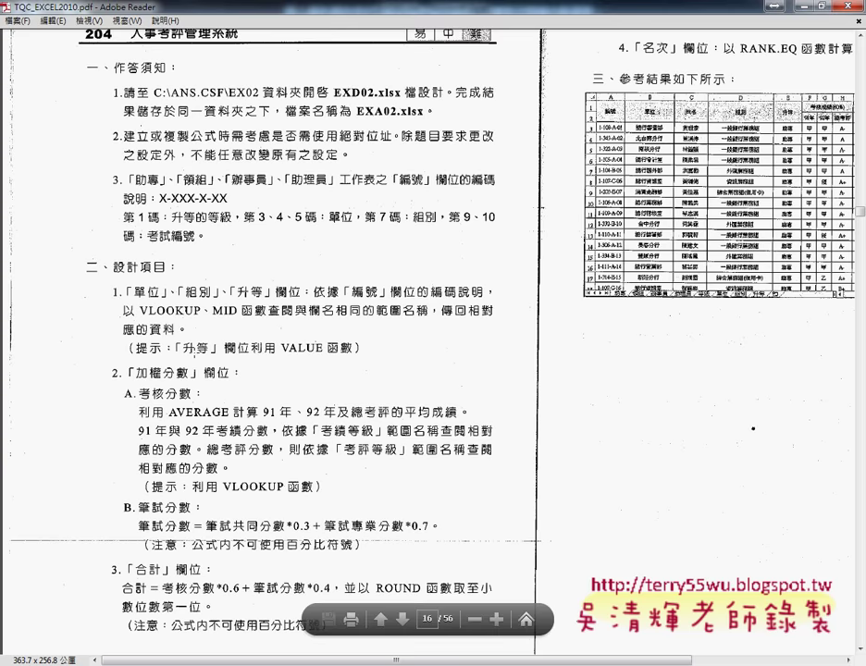
left_click(805, 7)
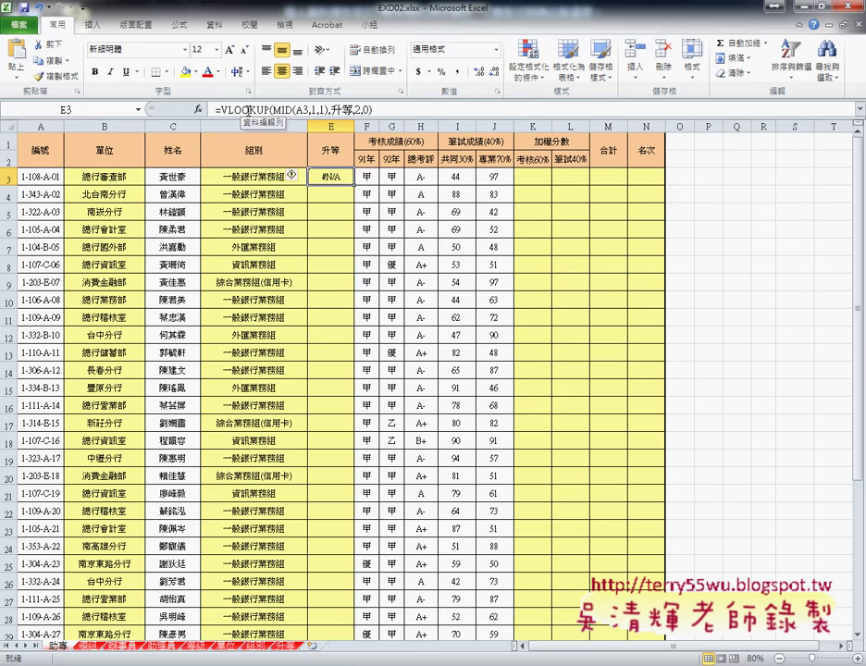
left_click(234, 110)
Change the lookup value to VALUE(MID(A3,1,1)) and fill E3 down so every row shows 助專
left_click(198, 109)
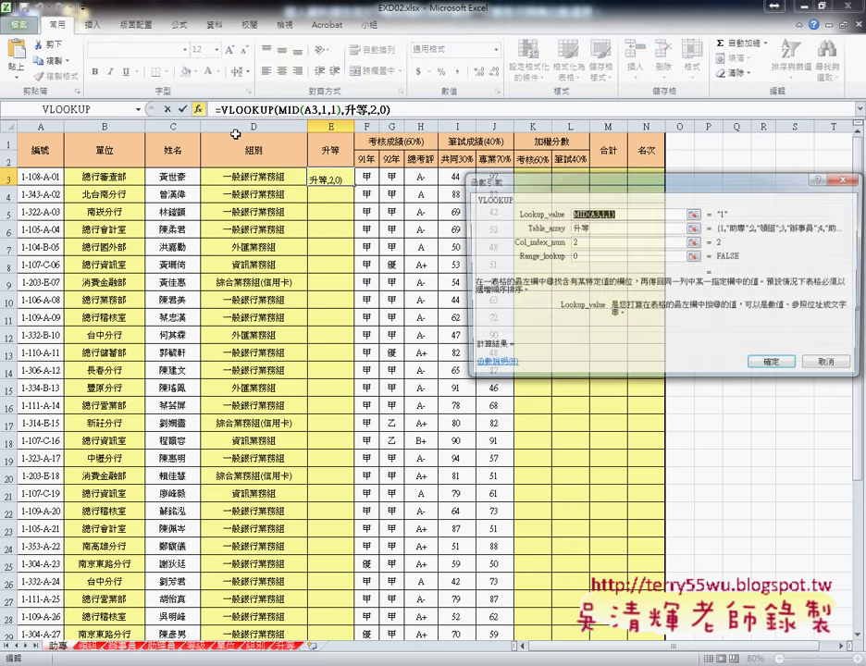
left_click(661, 219)
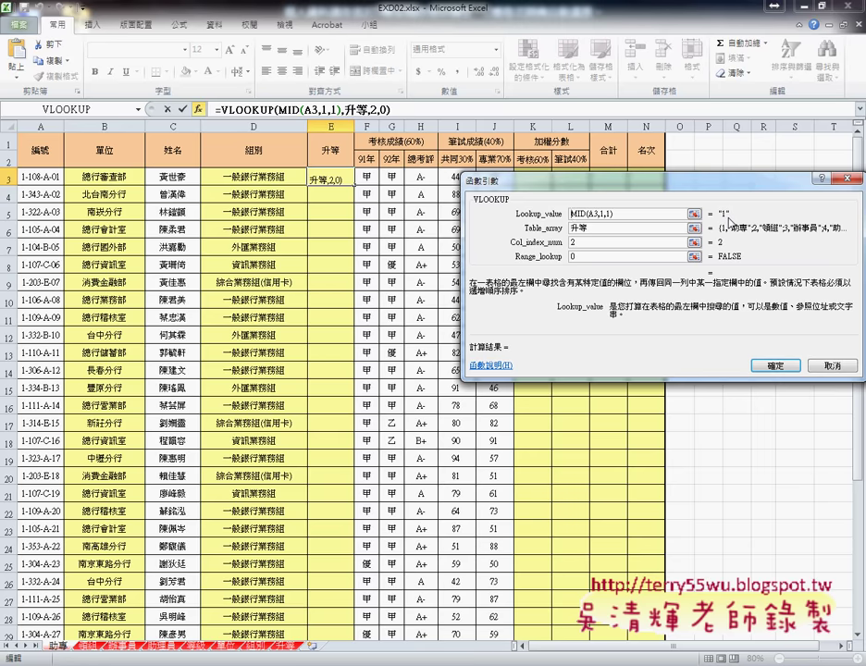
type("va")
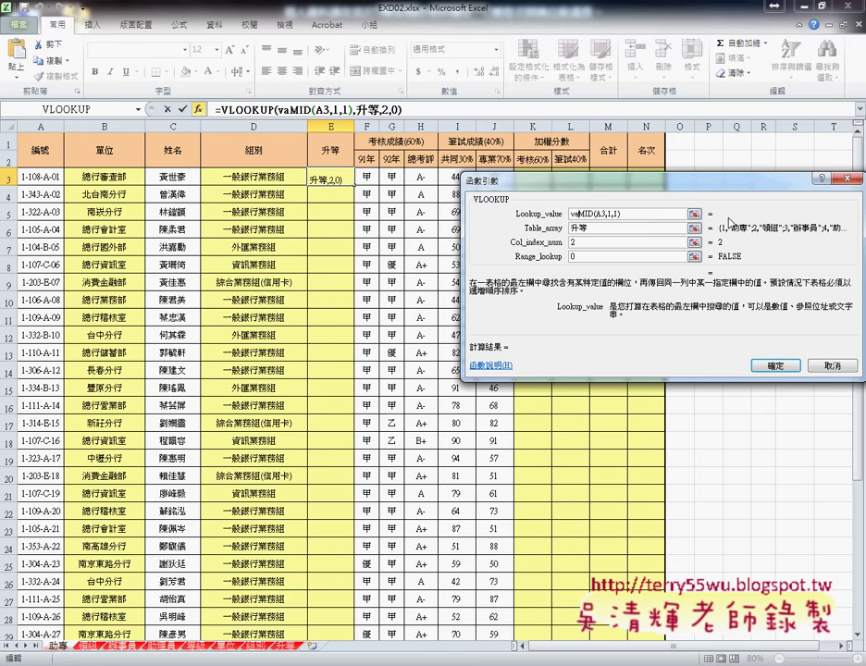
type("lue")
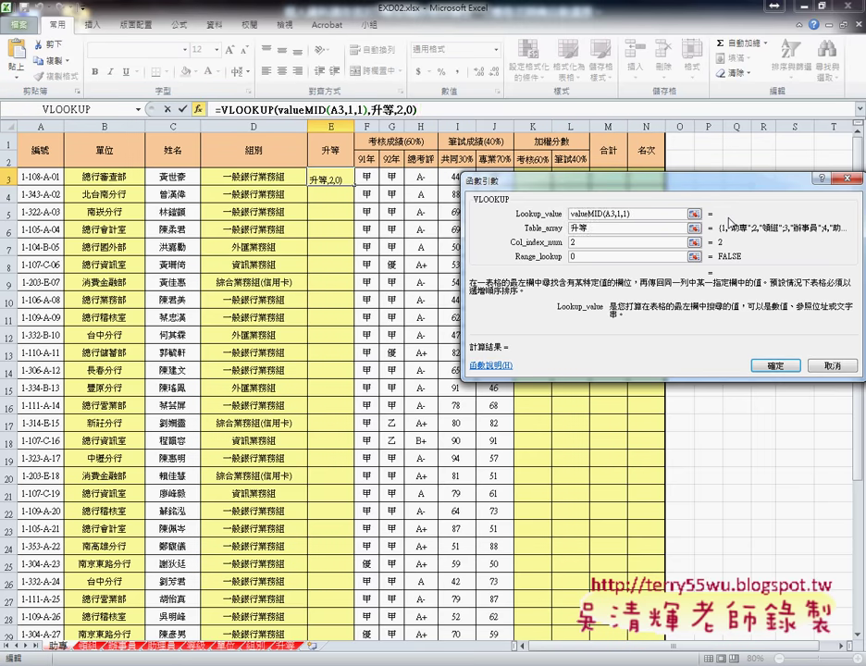
type("(")
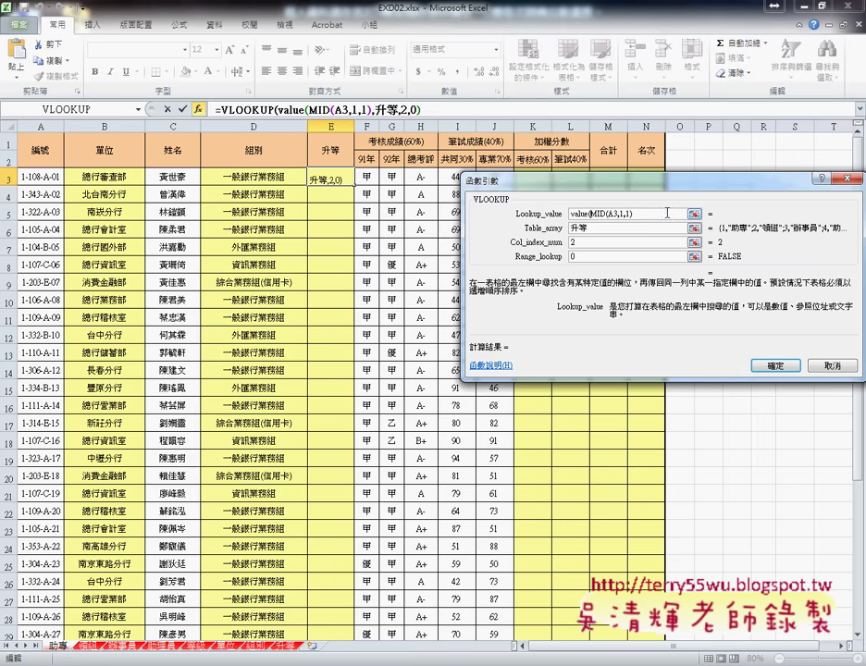
left_click(663, 214)
type(")")
type(")")
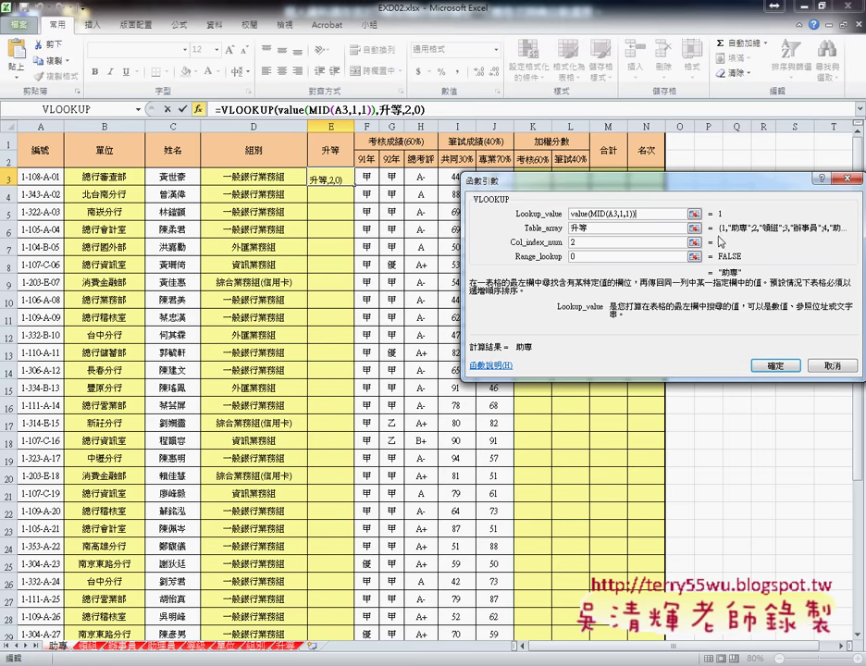
left_click(775, 366)
double_click(354, 186)
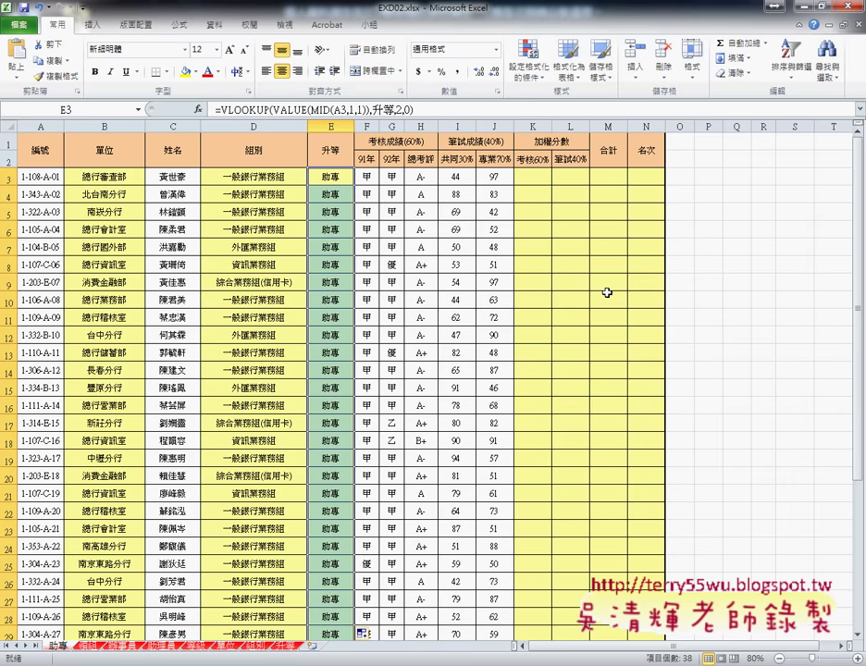
Go to K3, highlight the 考核 score headers, and select grade cells F3:H3
left_click(535, 178)
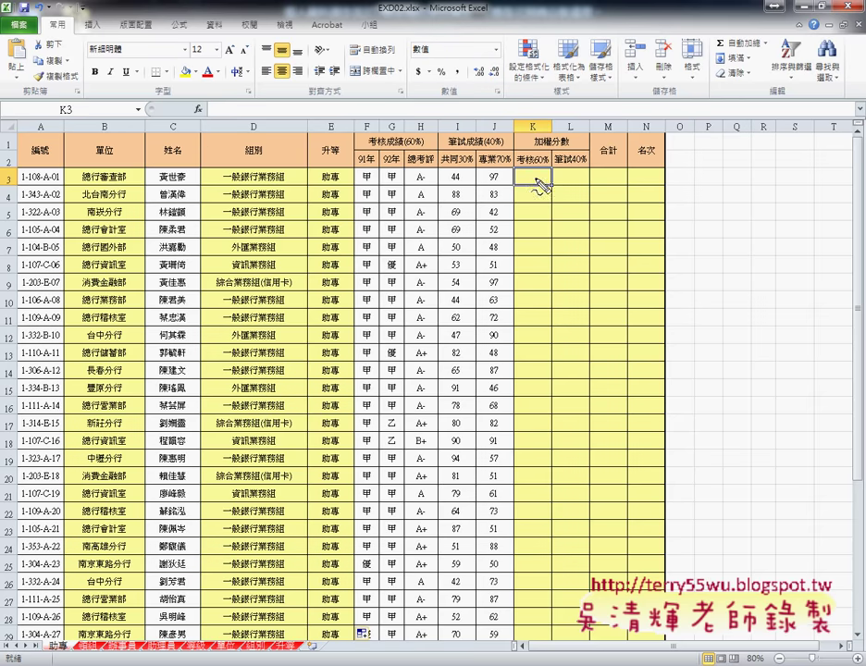
left_click_drag(518, 169, 547, 167)
left_click_drag(368, 147, 402, 146)
mouse_move(386, 164)
left_mouse_down()
mouse_move(402, 165)
mouse_move(367, 183)
mouse_move(357, 172)
mouse_move(395, 186)
mouse_move(431, 167)
mouse_move(436, 184)
left_mouse_up()
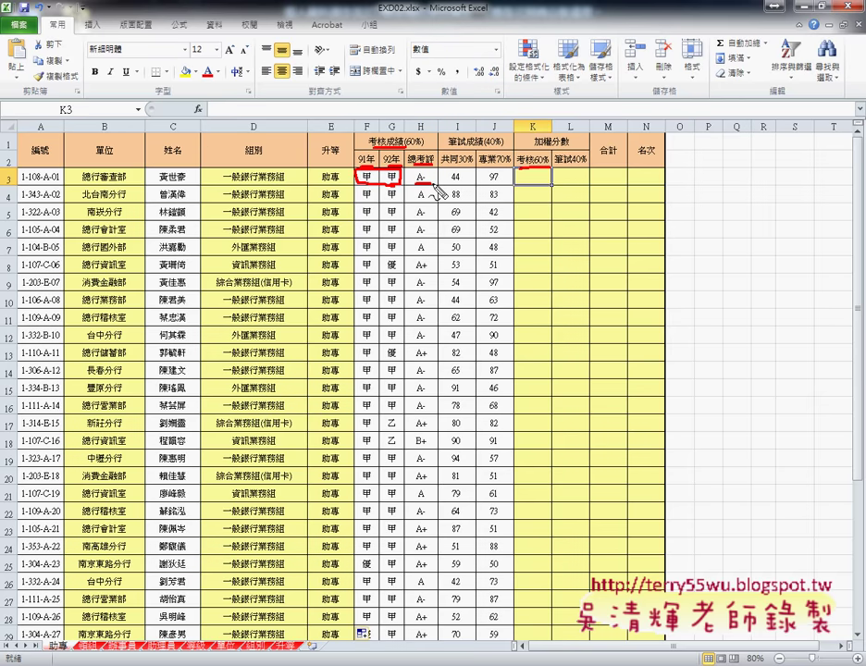
key("Escape")
left_click_drag(367, 177, 416, 179)
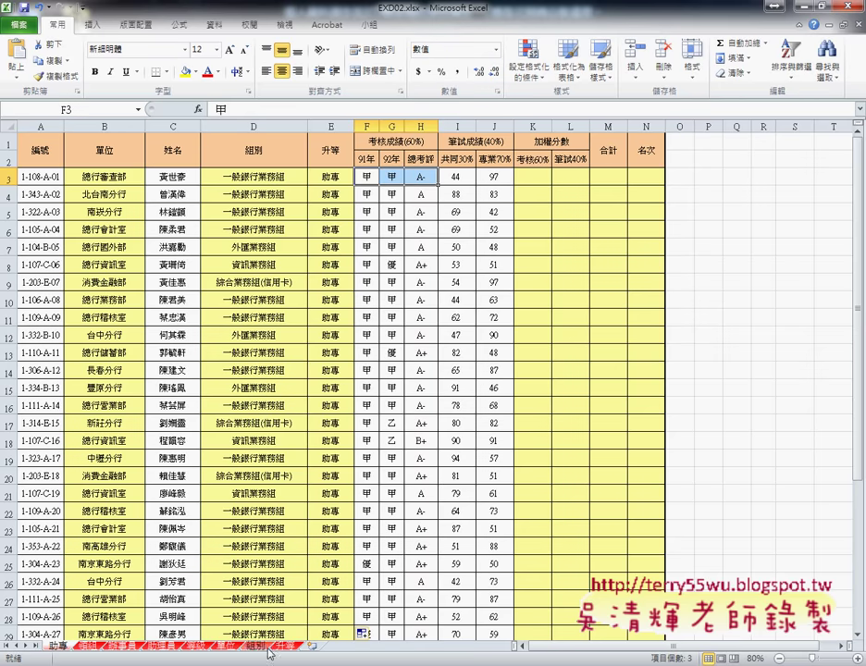
On the 等級 sheet, check that 考績 甲 scores 85 and 考評 A- scores 85
left_click(198, 647)
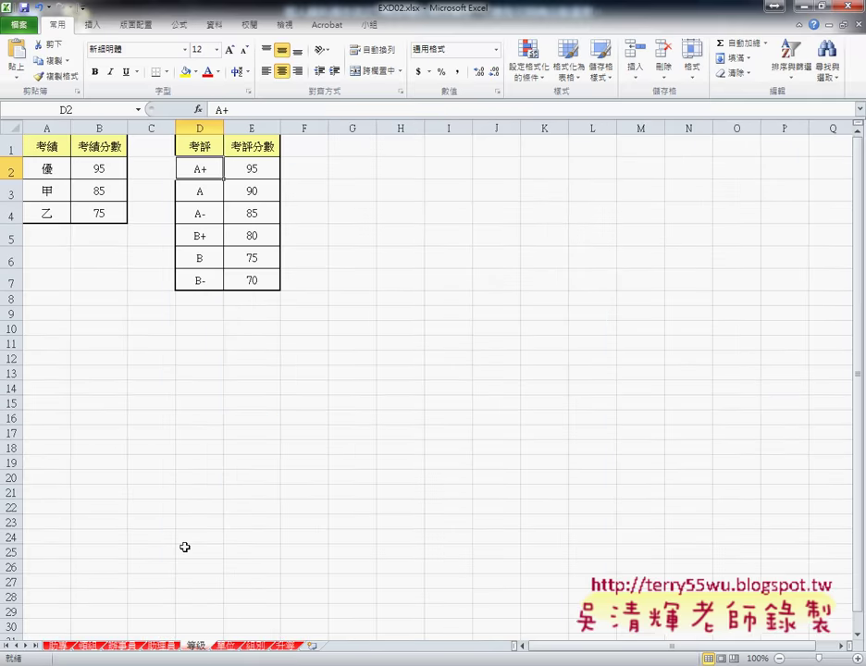
left_click(48, 189)
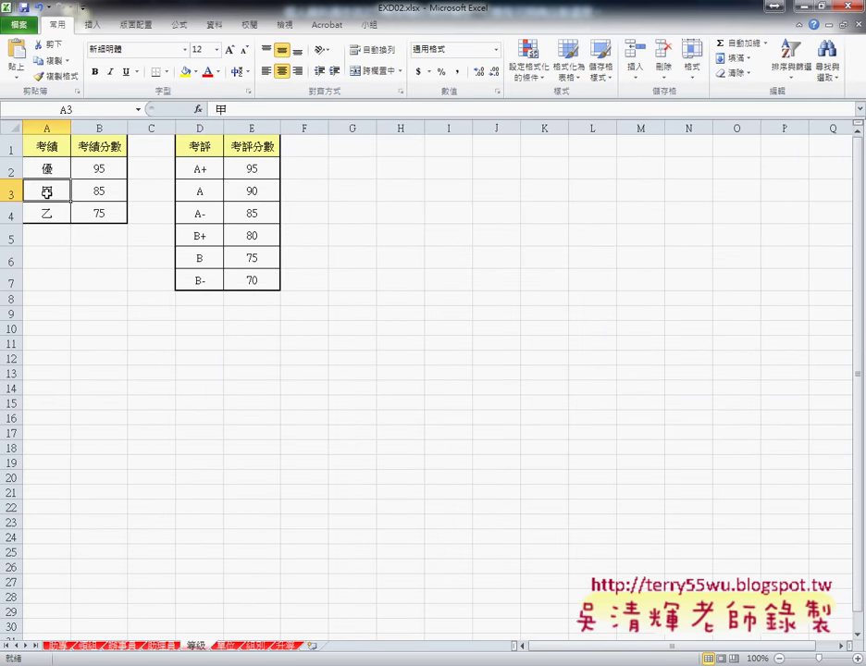
left_click(99, 192)
left_click(190, 214)
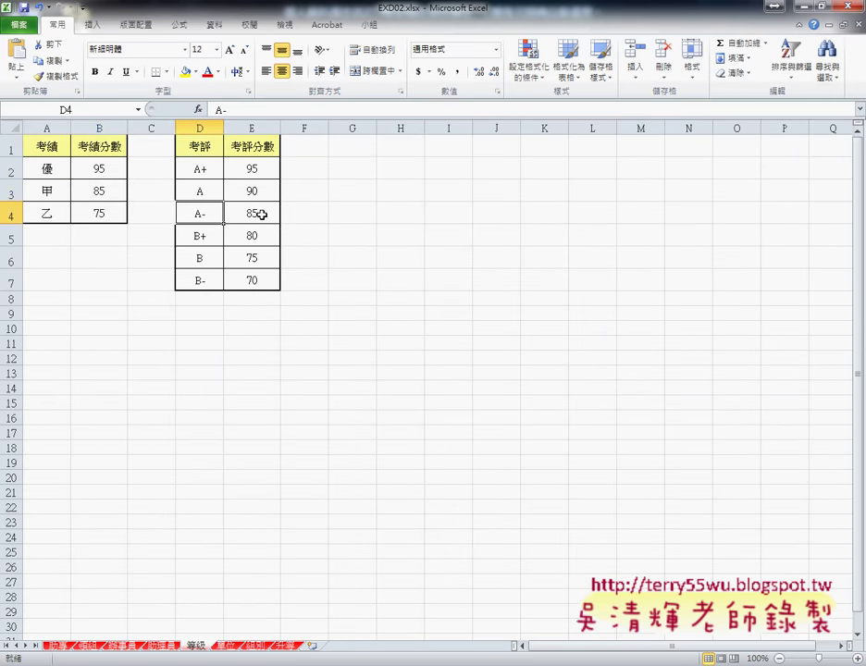
left_click(262, 215)
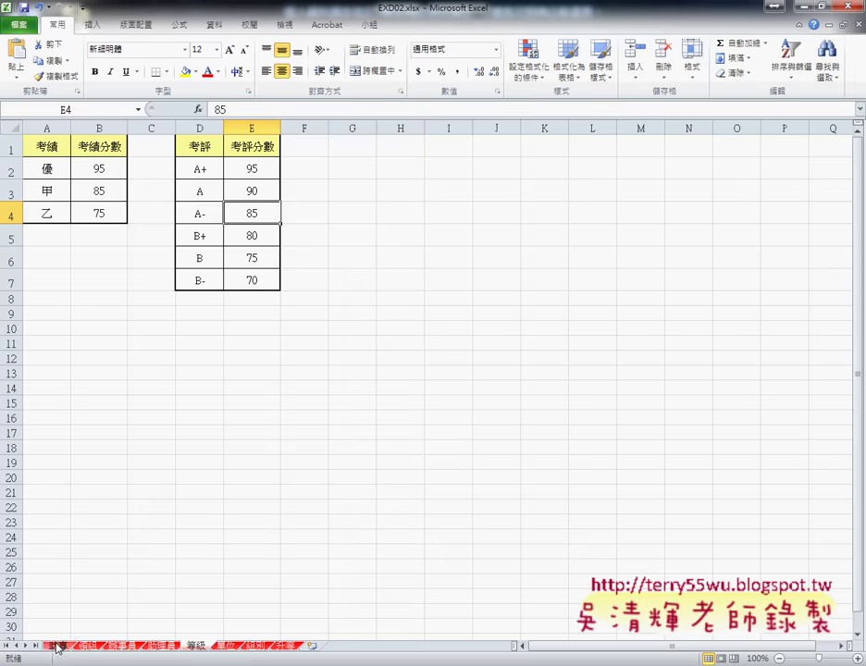
Scroll through the exam instructions PDF, then minimize it to return to the workbook
key("alt+Tab")
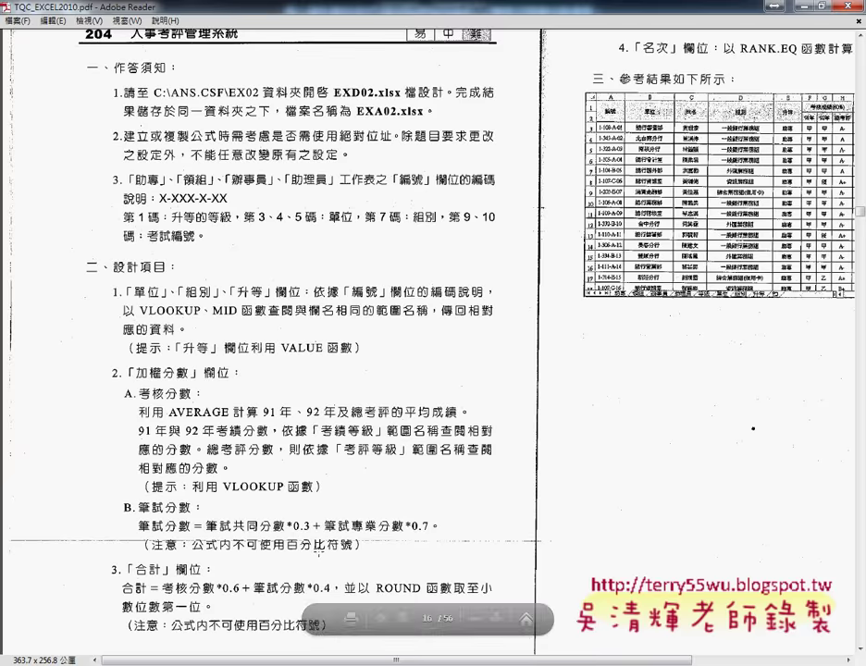
scroll(208, 356, "down", 1)
scroll(208, 356, "down", 5)
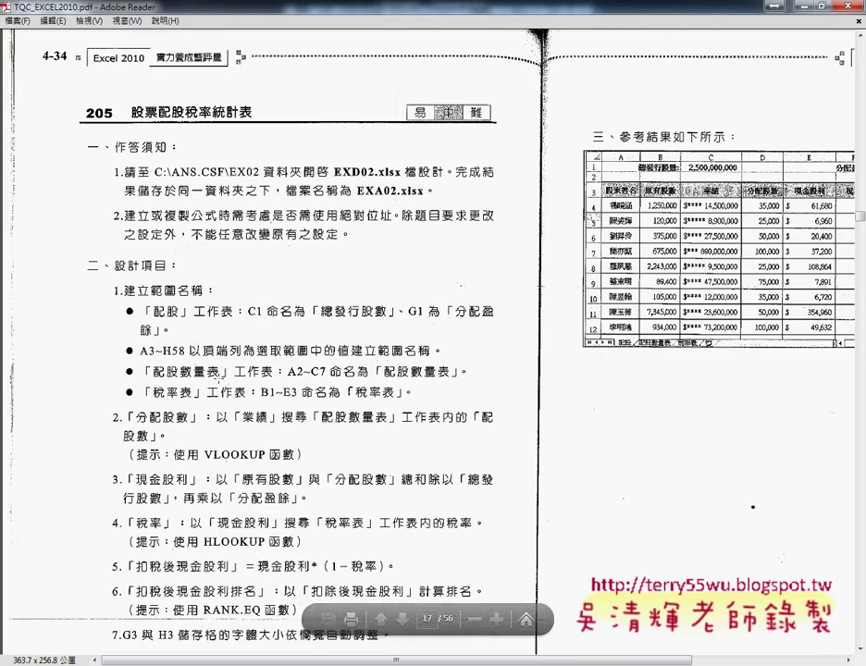
scroll(159, 276, "down", 10)
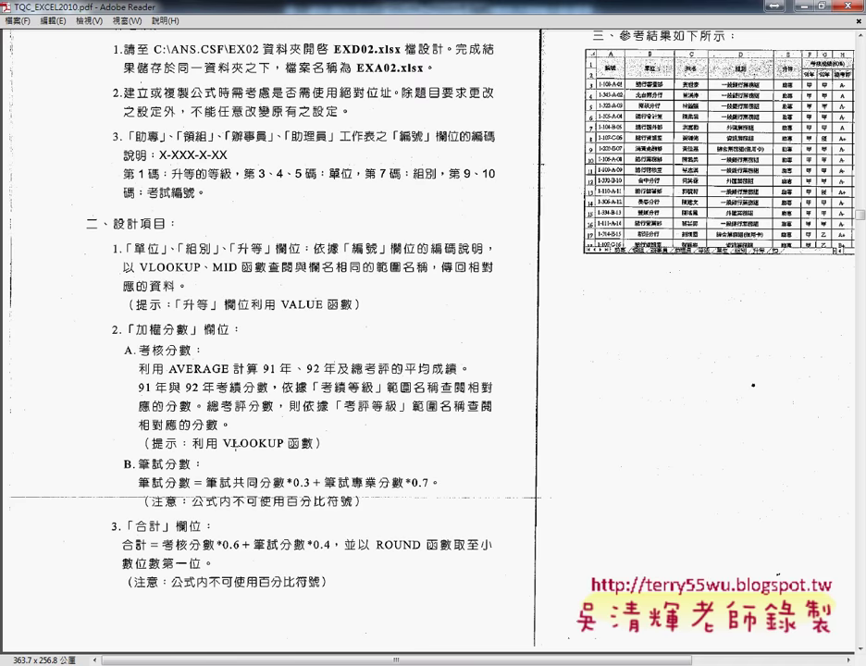
left_click(801, 7)
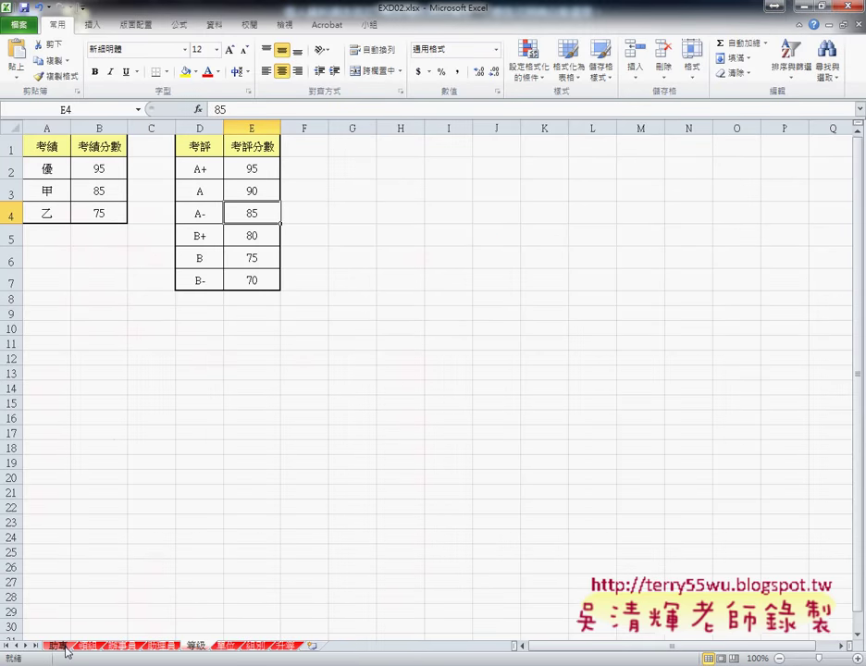
On the 助專 sheet, start a VLOOKUP function in cell K3
left_click(61, 646)
left_click(532, 175)
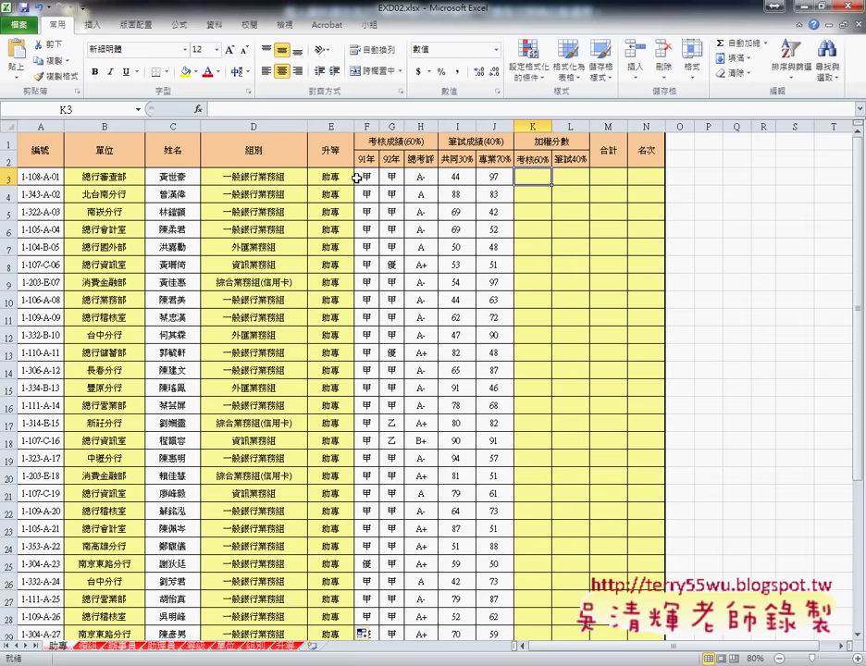
left_click(198, 109)
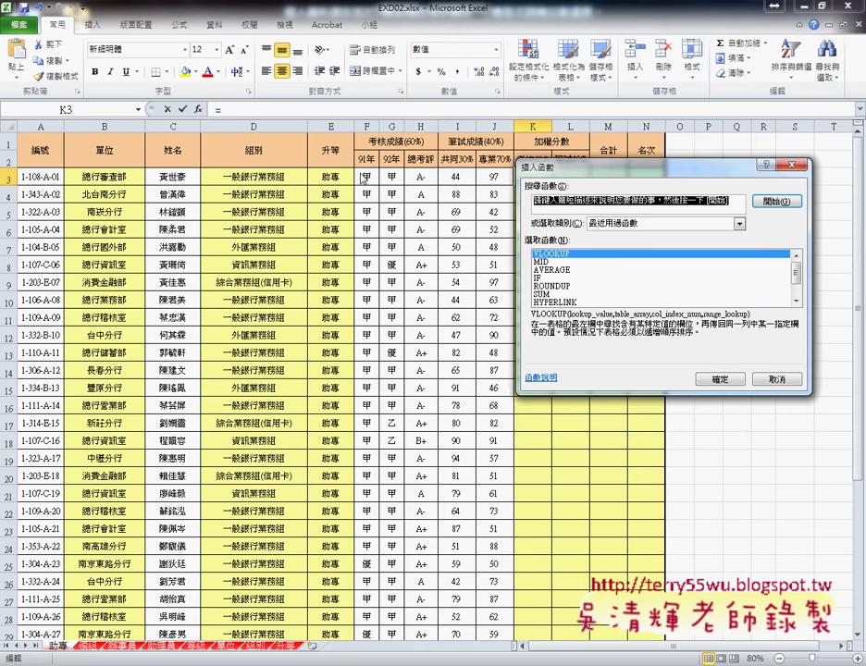
double_click(545, 255)
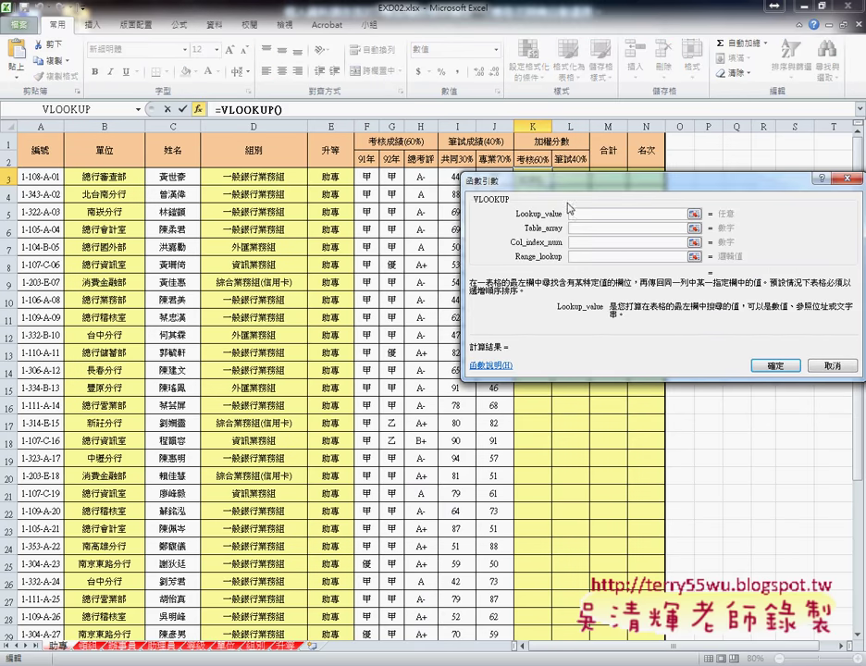
left_click_drag(574, 175, 481, 223)
Set the VLOOKUP lookup value to F3 and the table range to 考評等級
left_click(368, 177)
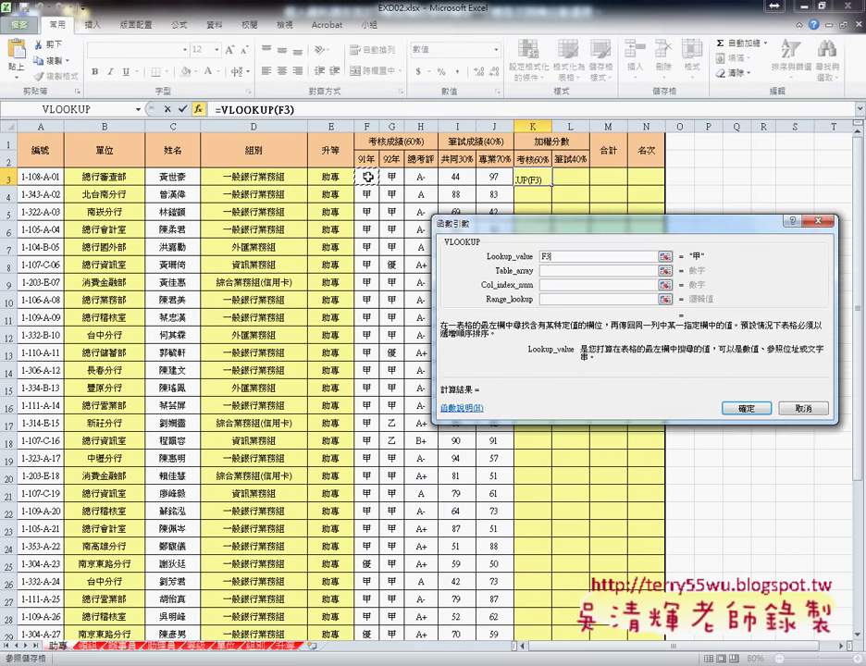
left_click(551, 273)
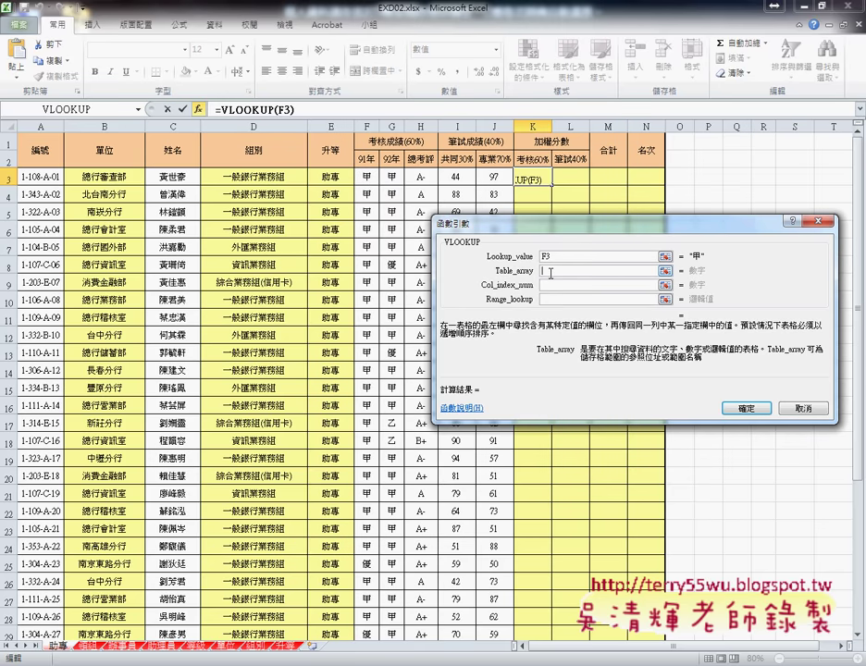
key("F3")
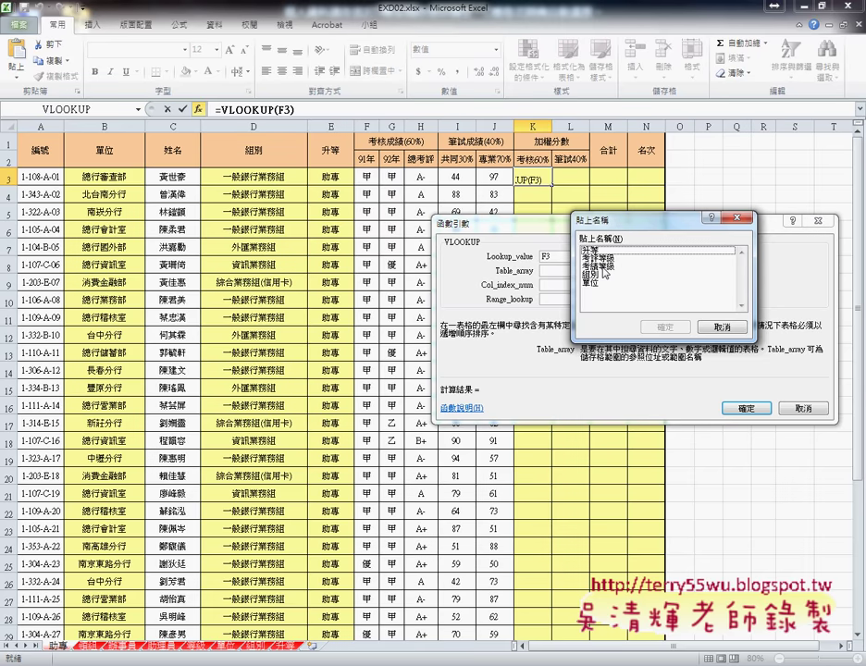
left_click(603, 267)
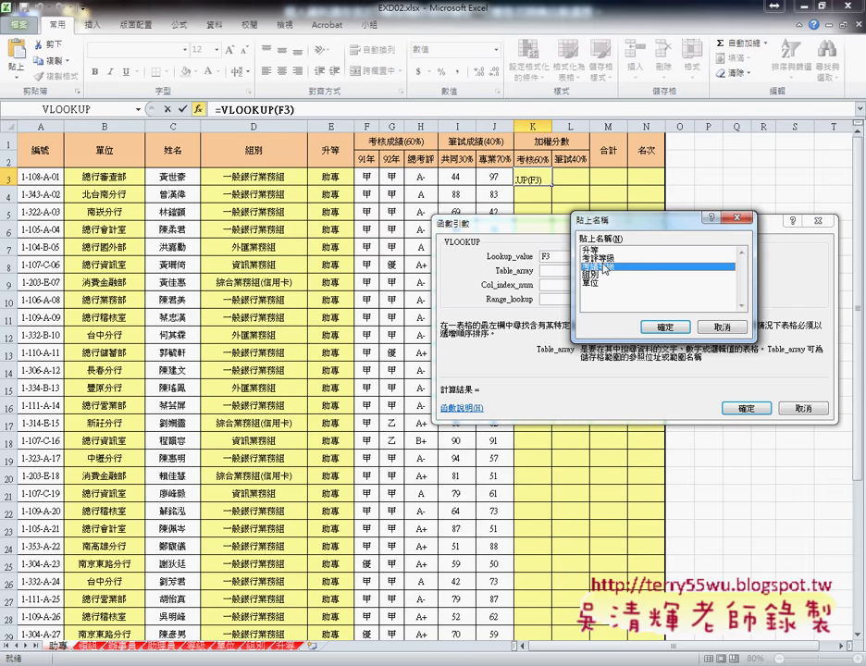
left_click(603, 258)
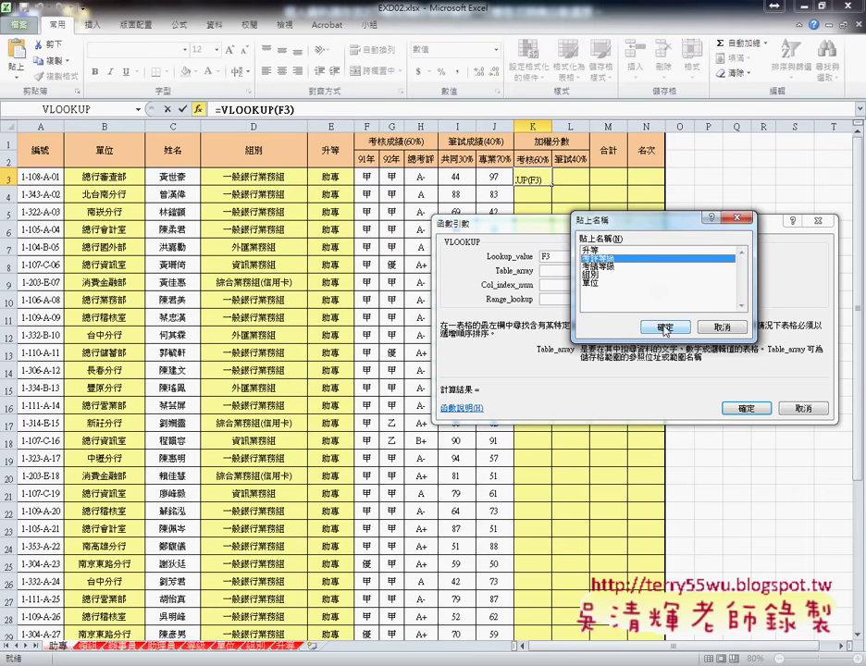
left_click(665, 327)
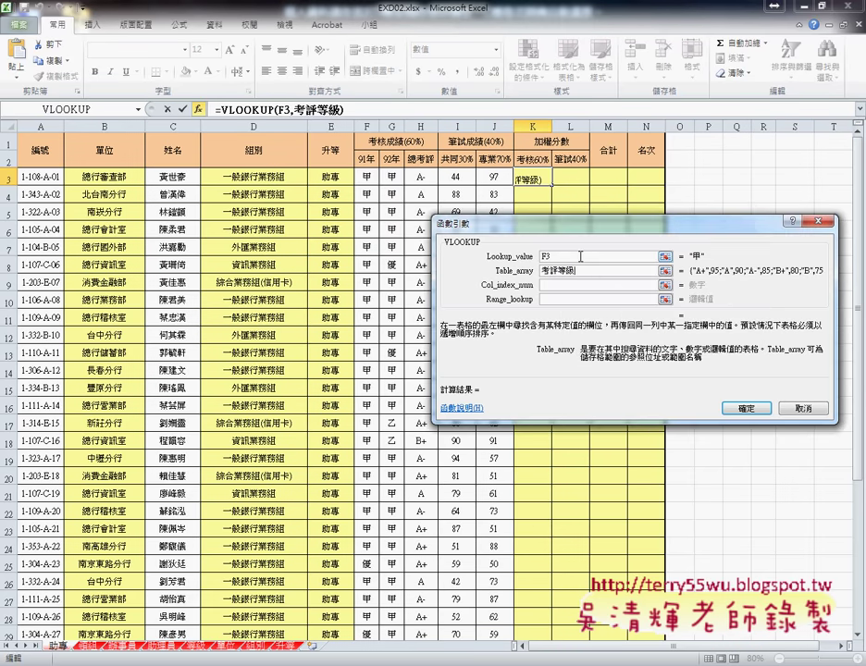
left_click(581, 257)
left_click(584, 270)
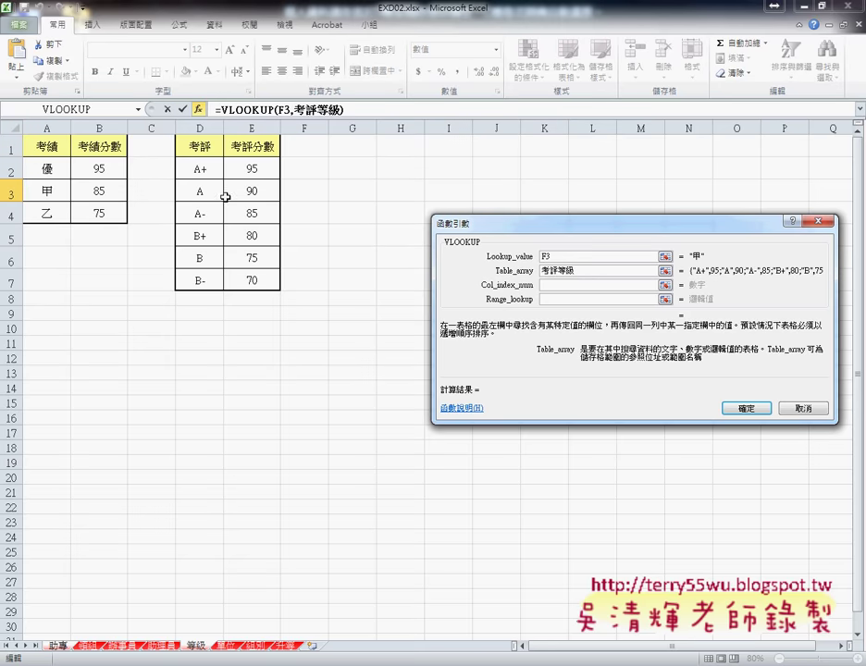
Use column 2 with match type 0, giving =VLOOKUP(F3,考評等級,2,0), which shows #N/A
left_click(570, 285)
type("2")
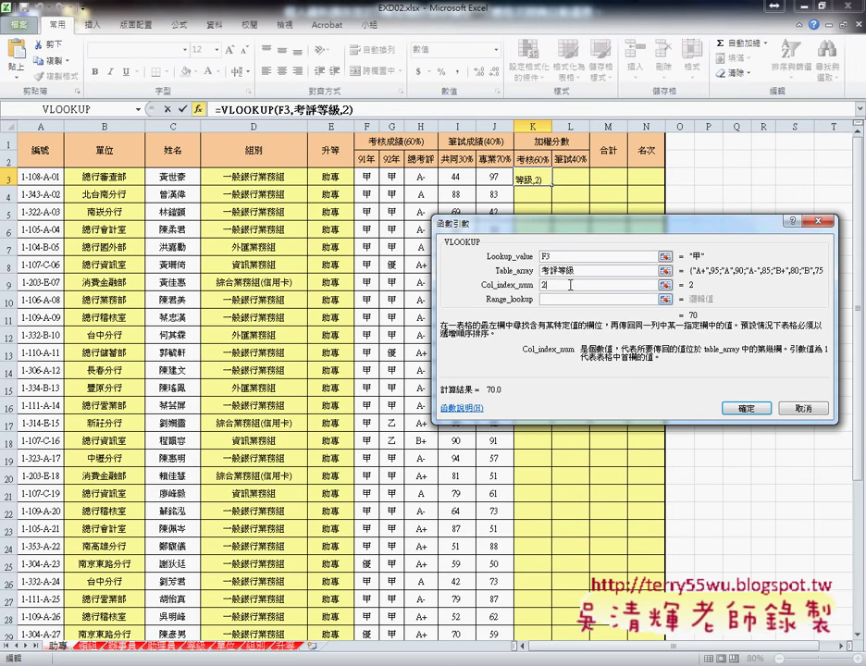
left_click(568, 299)
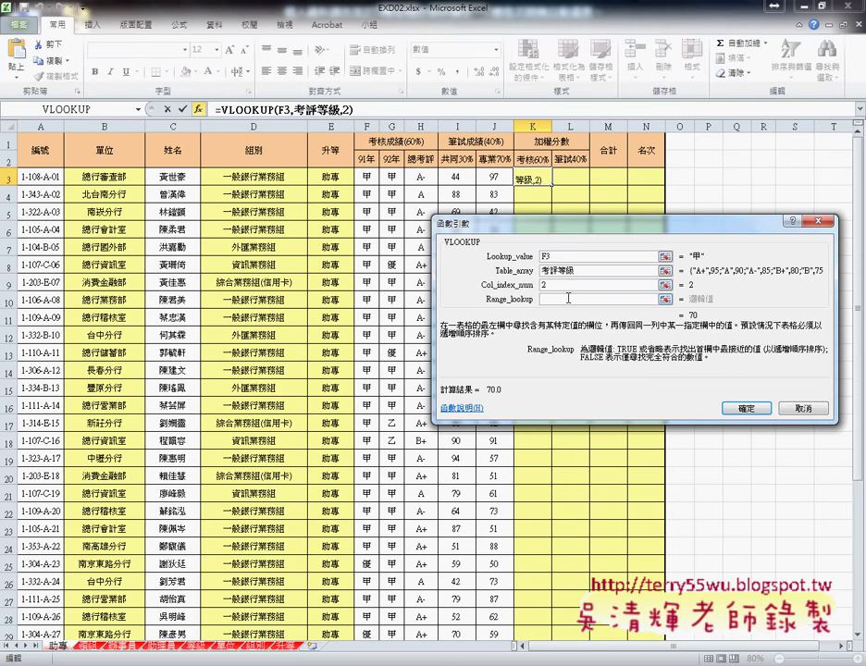
type("0")
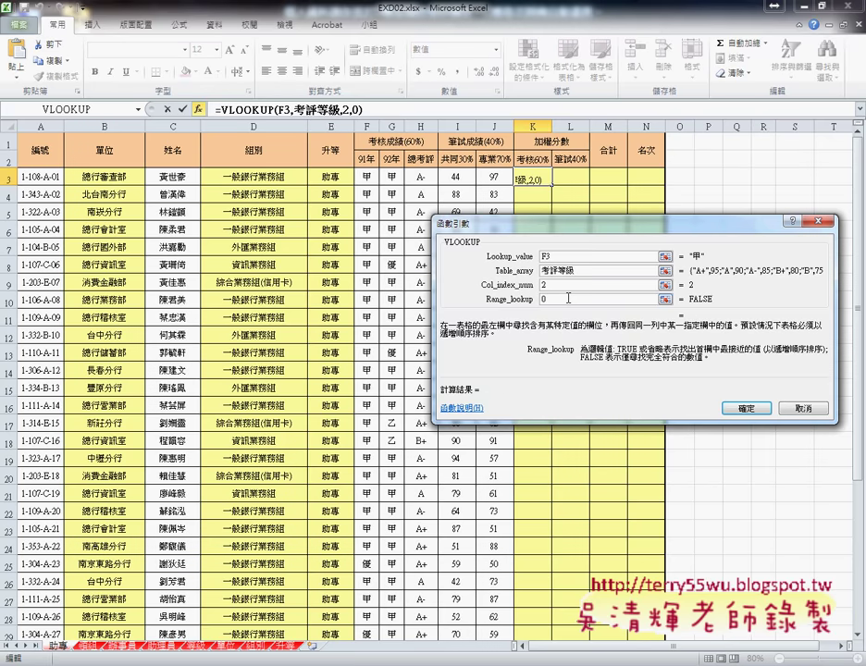
left_click(743, 405)
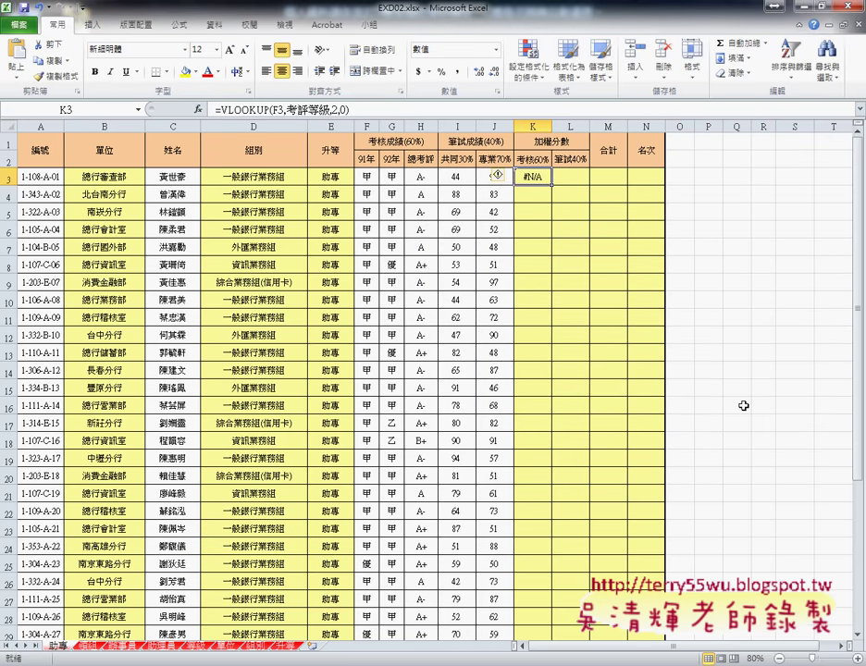
Replace the K3 VLOOKUP table range 考評等級 with 考績等級 so K3 shows 85.0
left_click(219, 109)
left_click(198, 109)
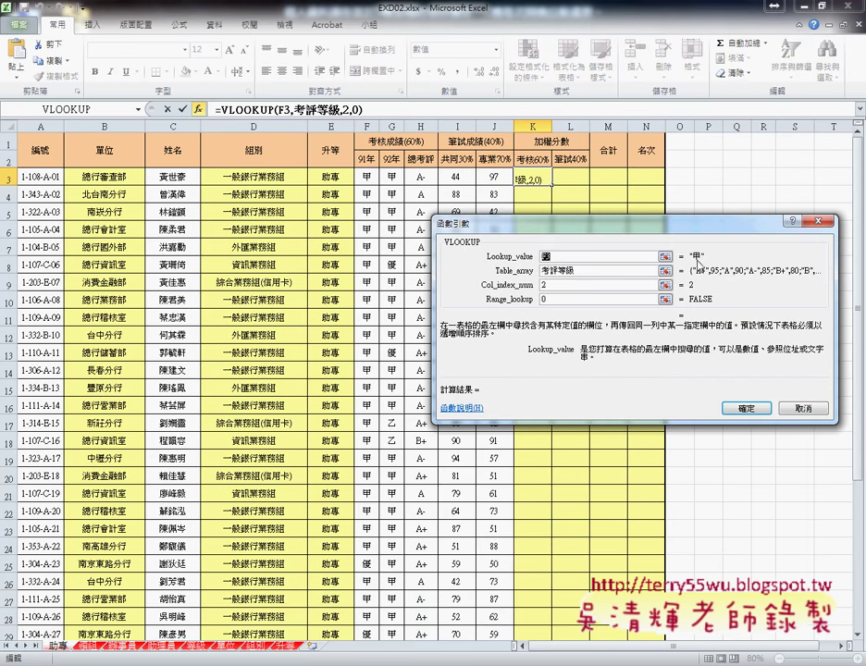
double_click(580, 271)
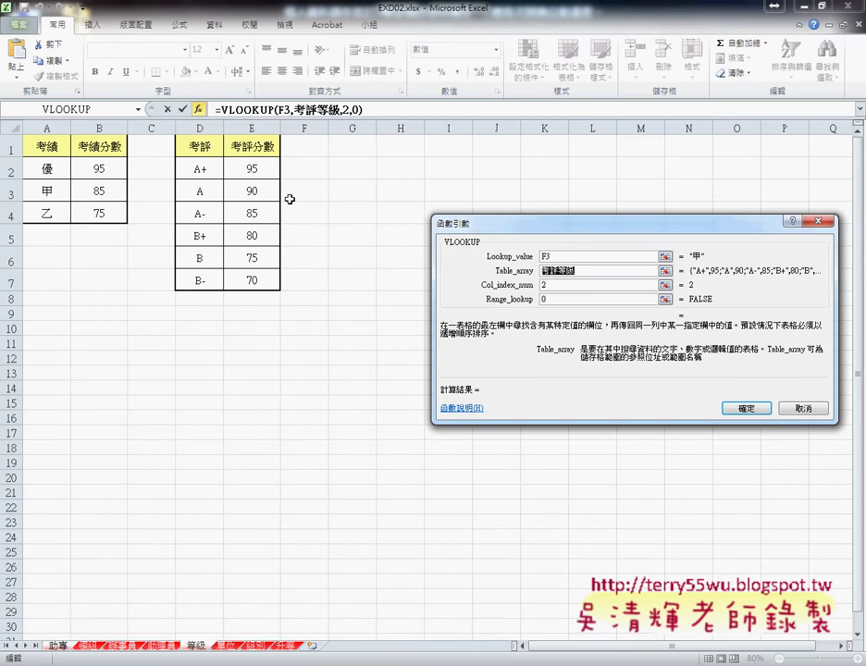
key("Delete")
key("F3")
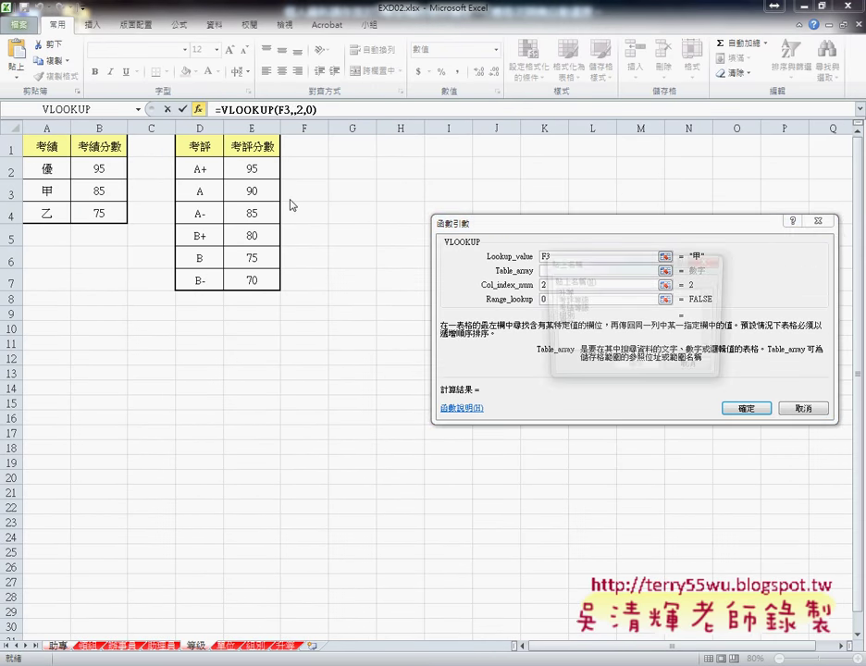
left_click(573, 308)
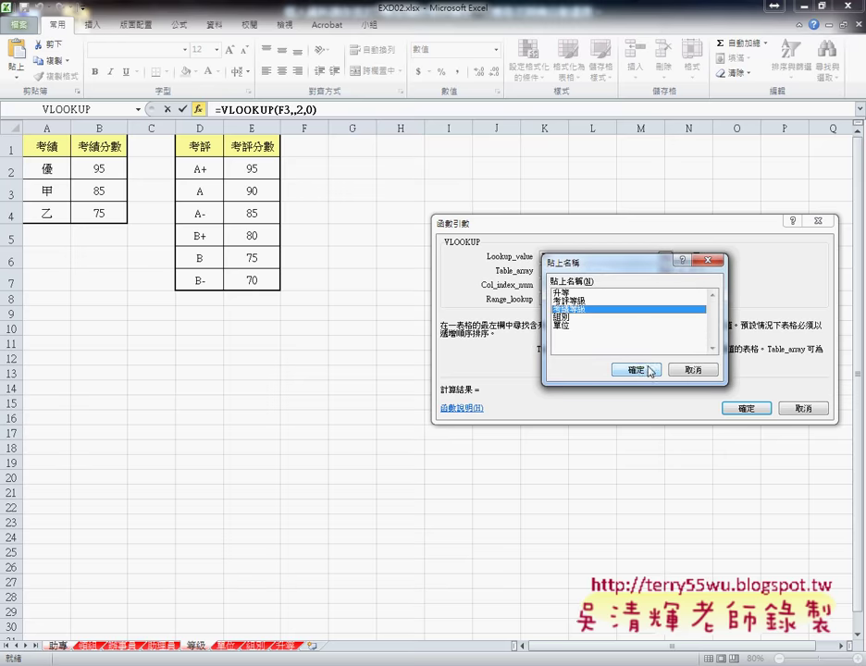
left_click(636, 370)
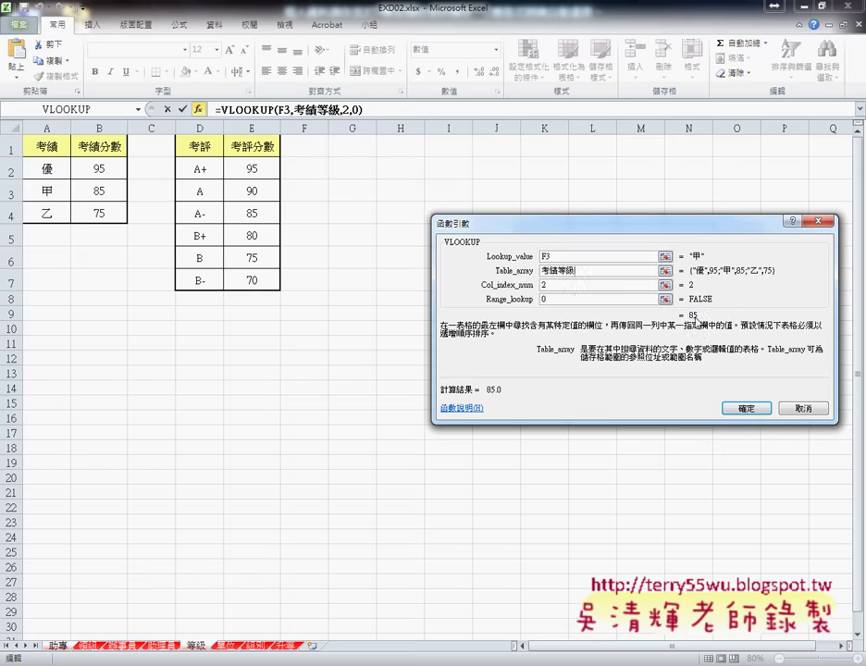
left_click(748, 410)
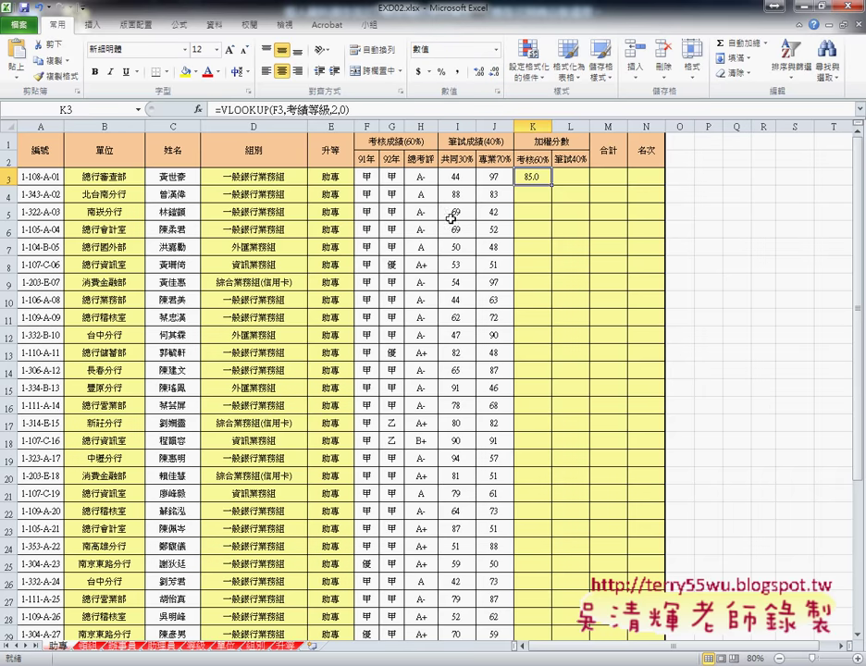
left_click(223, 109)
left_click_drag(223, 110, 353, 112)
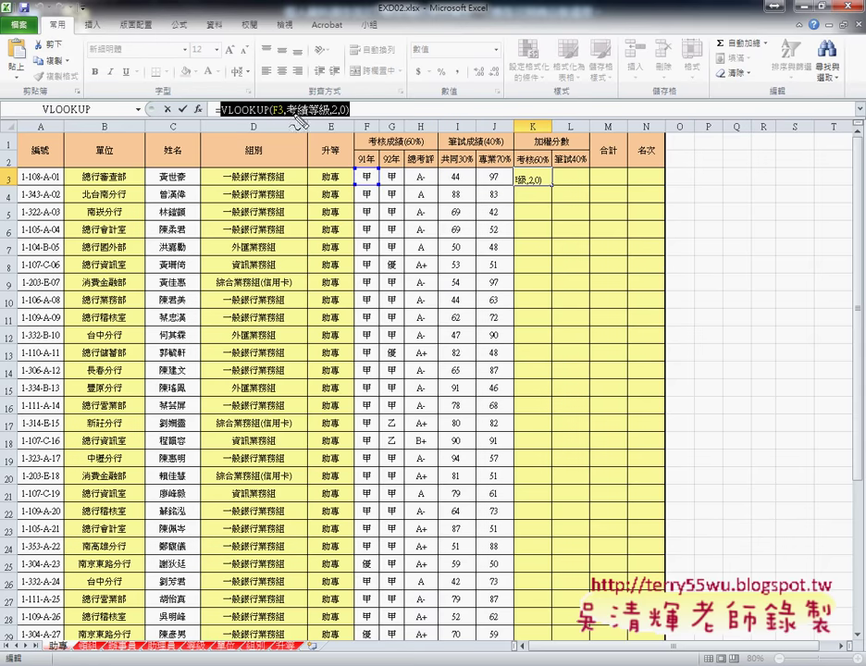
left_click_drag(379, 169, 362, 189)
left_click_drag(220, 117, 322, 119)
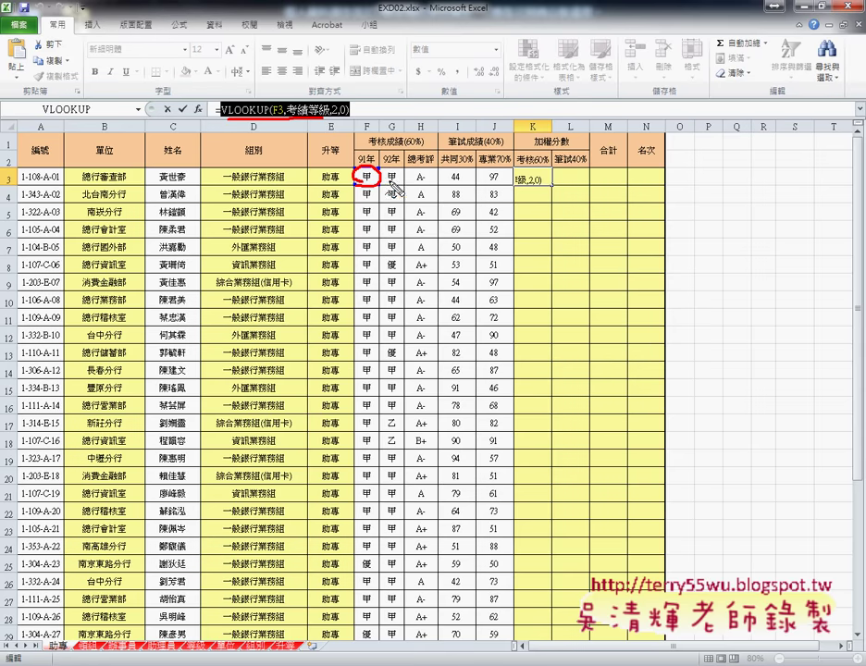
left_click_drag(396, 172, 392, 185)
left_click_drag(424, 169, 429, 172)
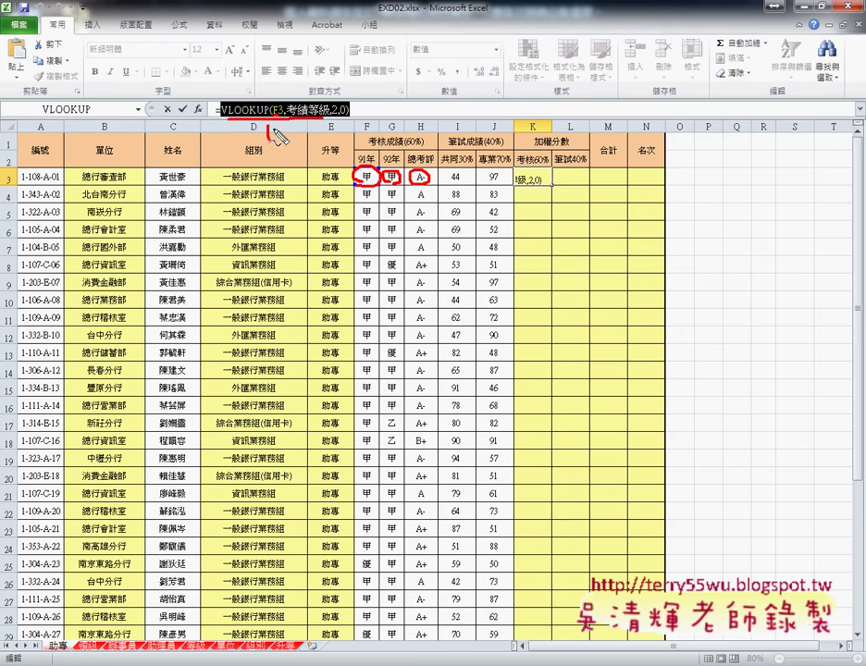
mouse_move(252, 119)
left_mouse_down()
mouse_move(260, 137)
mouse_move(270, 125)
left_mouse_up()
key("Escape")
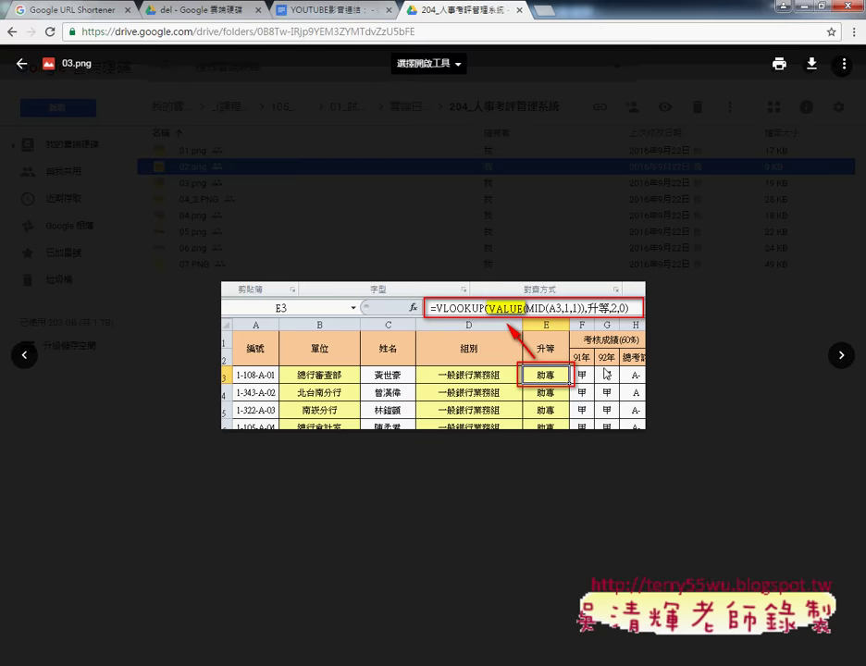
Move the Drive preview from 03.png to the 04_2.PNG reference image
left_click(847, 358)
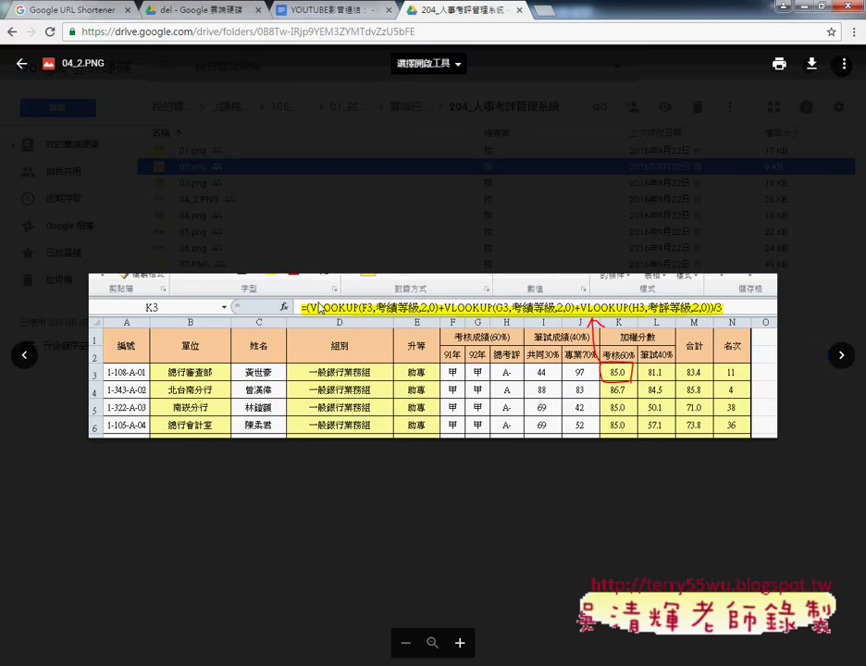
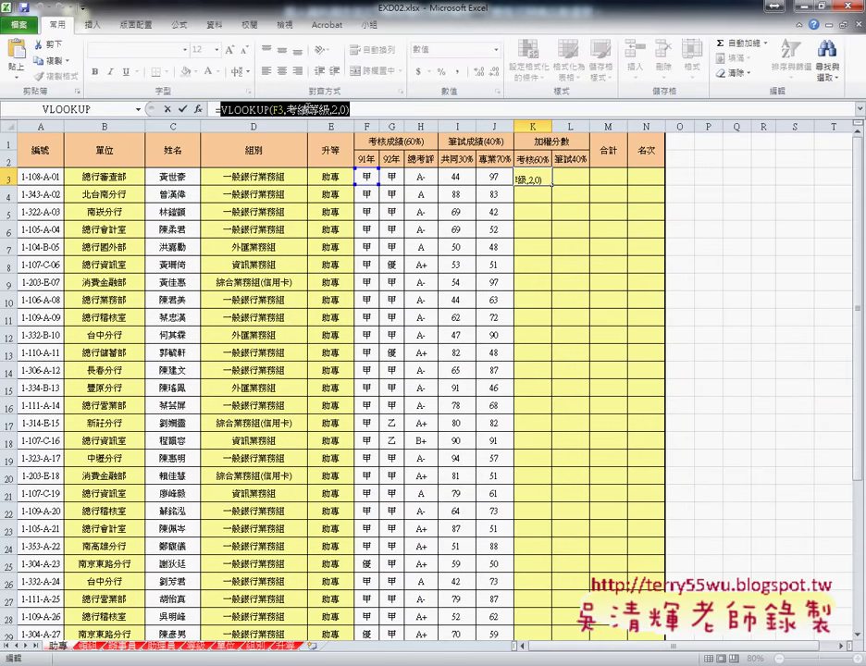
Bring up editing options for the selected VLOOKUP text in K3's formula
right_click(304, 109)
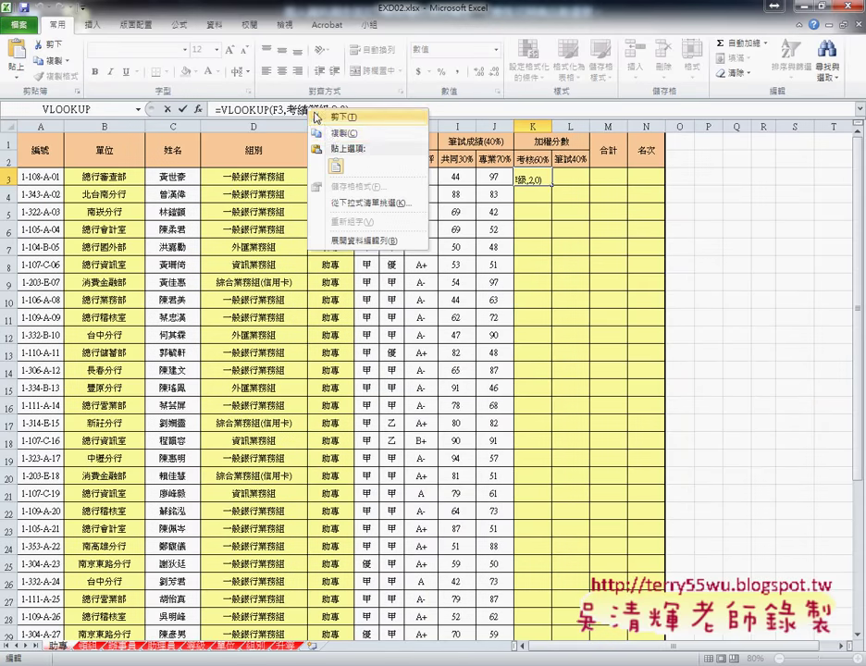
Append two more copies of the VLOOKUP term to K3, looking up G3 and H3
left_click(374, 113)
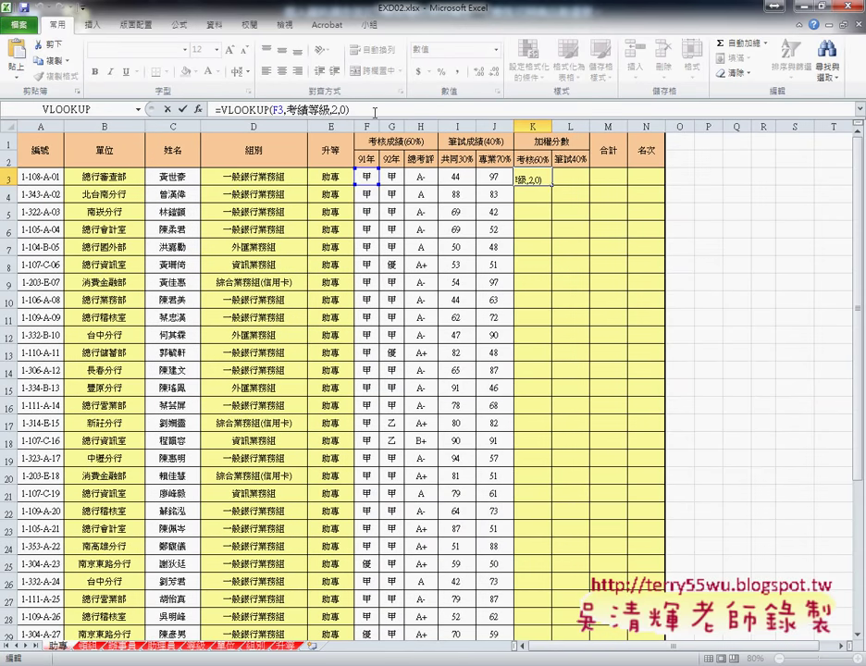
type("+")
type("VLOOKUP(F3,考績等級,2,0)")
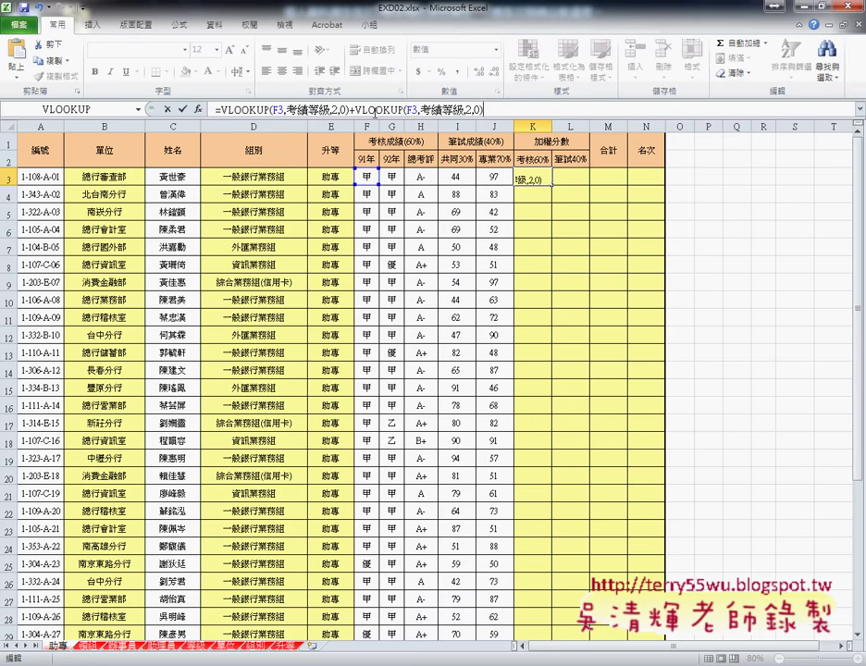
left_click(413, 110)
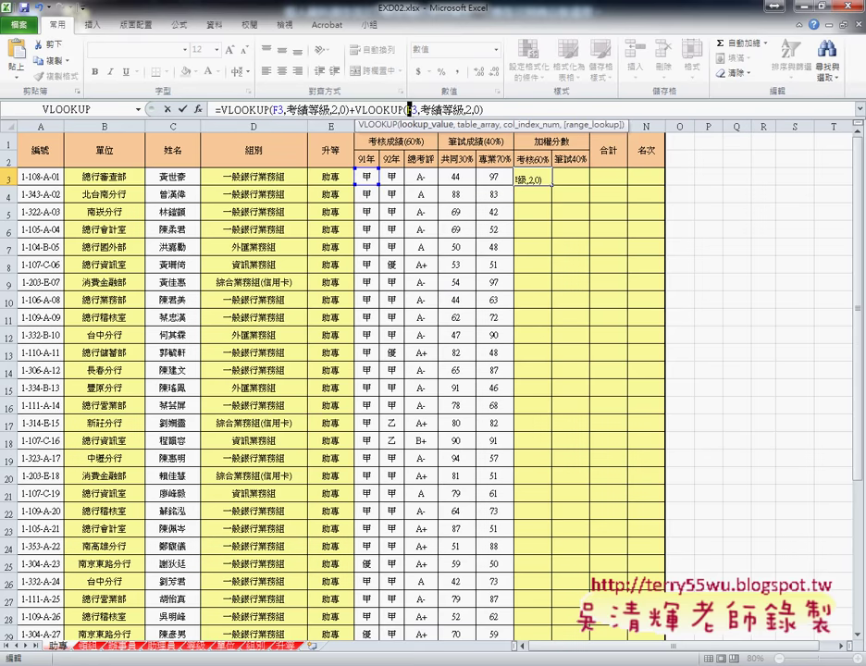
type("G")
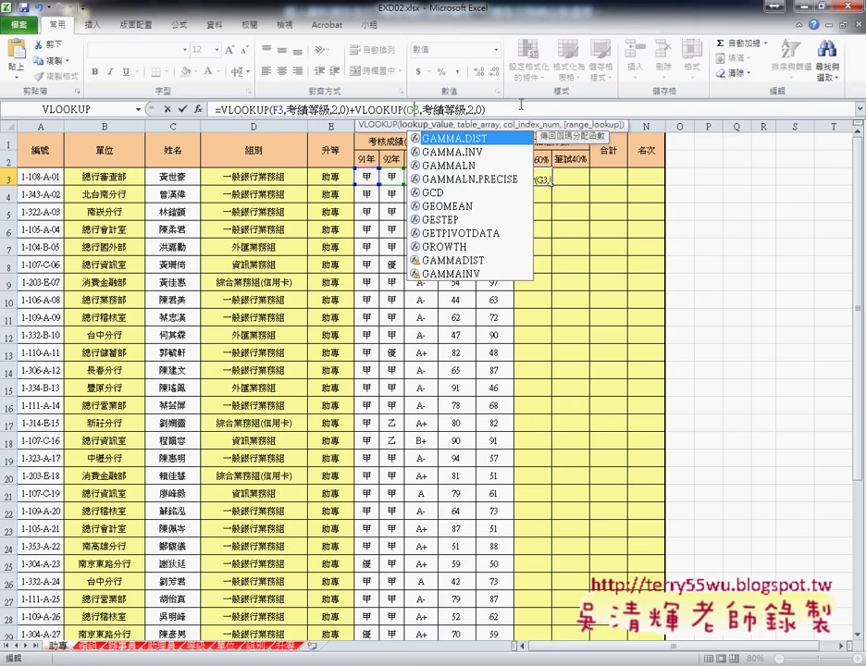
left_click(523, 109)
type("+")
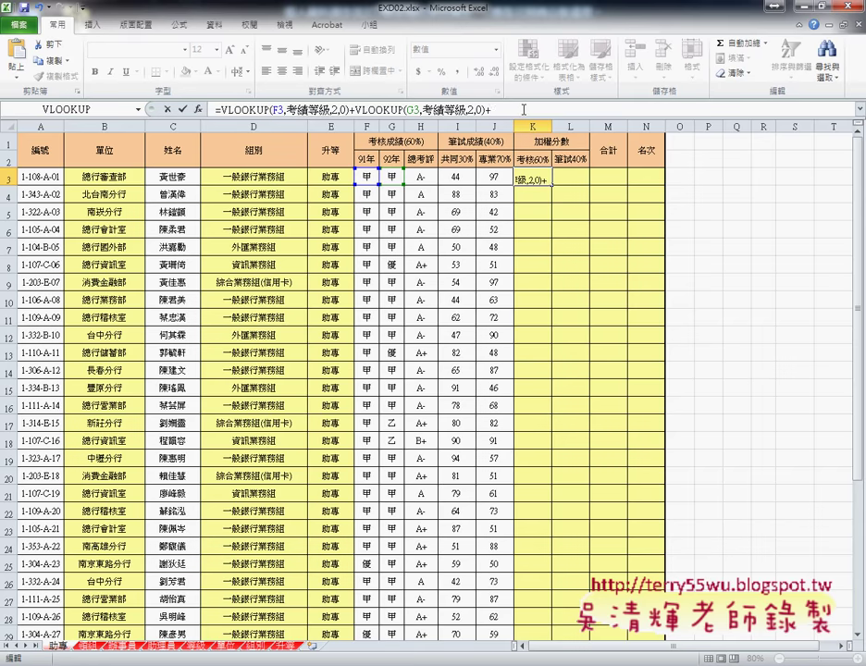
type("VLOOKUP(F3,考績等級,2,0)")
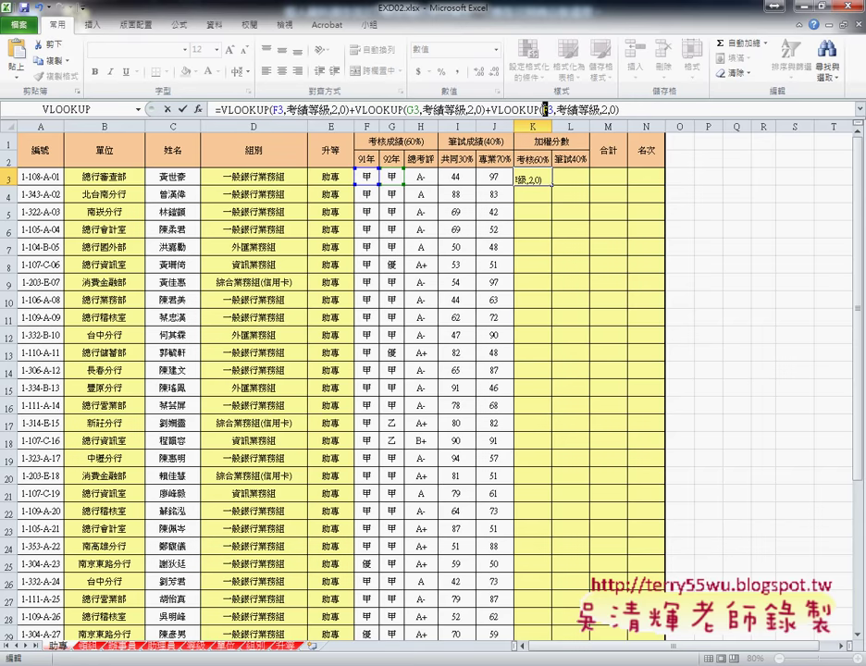
left_click_drag(543, 109, 548, 109)
type("H")
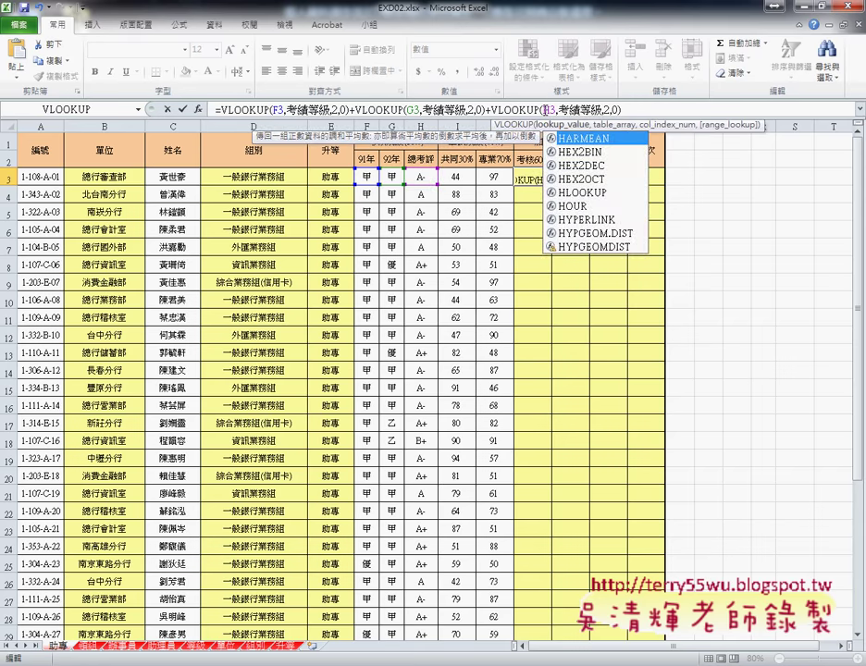
Remove 考績等級 from the H3 lookup and pick 考評等級 from the Paste Name list
left_click_drag(568, 109, 579, 110)
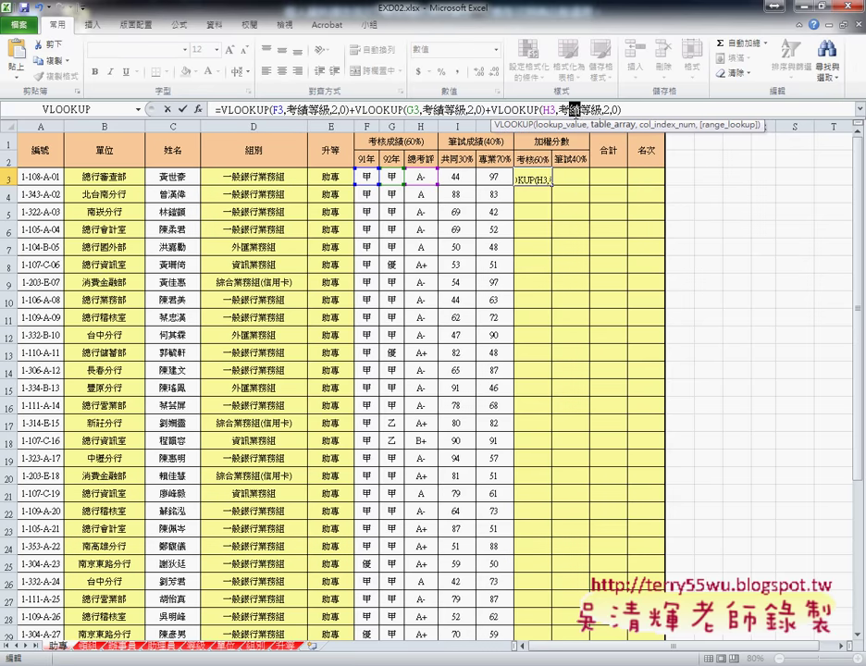
double_click(573, 109)
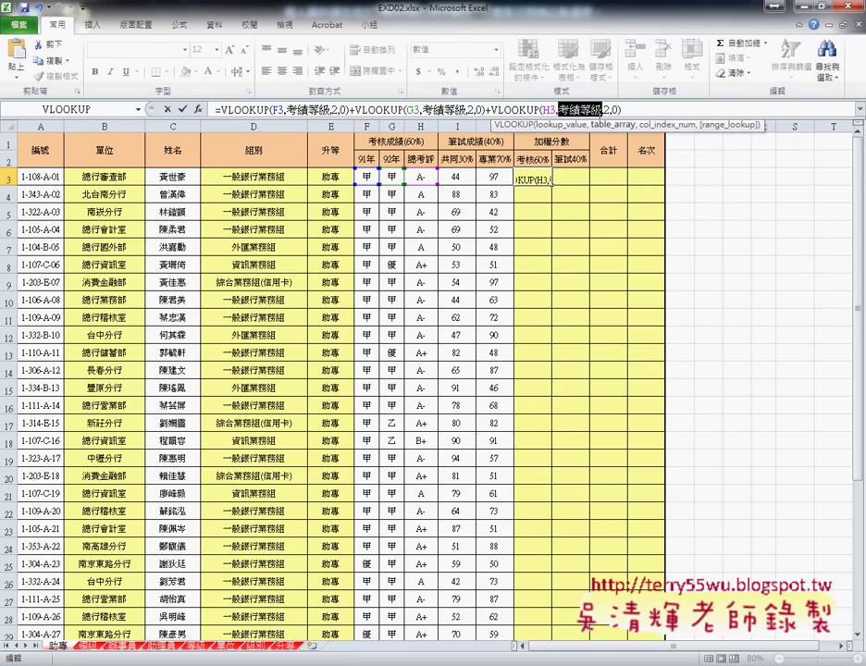
key("BackSpace")
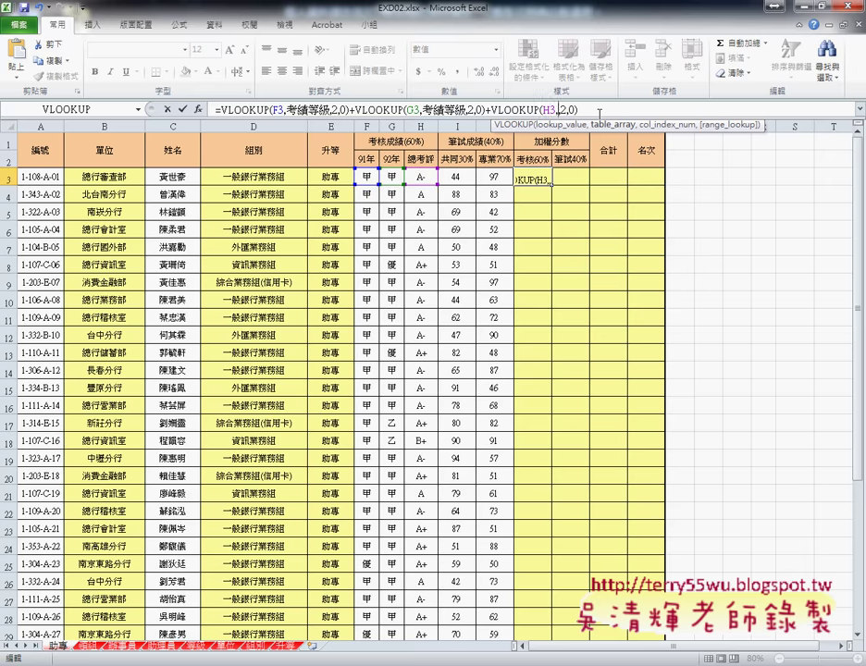
key("F3")
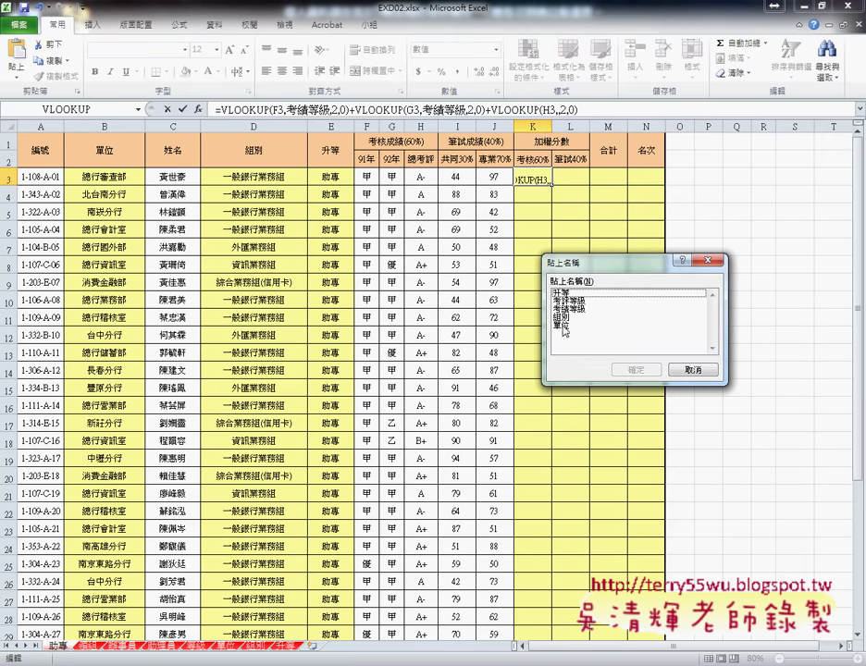
key("Down")
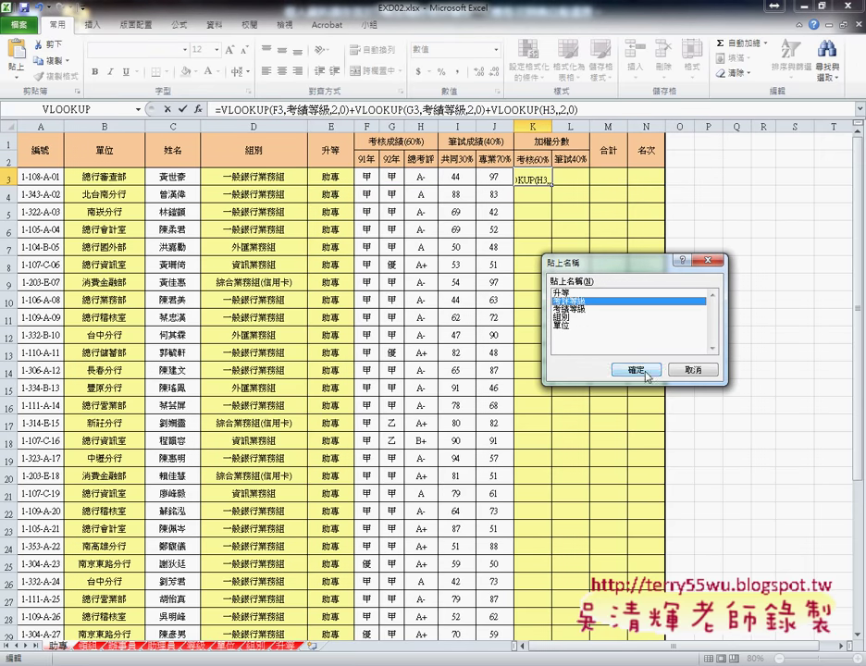
Insert 考評等級 into the H3 lookup and wrap K3's sum as (…)/3
left_click(645, 368)
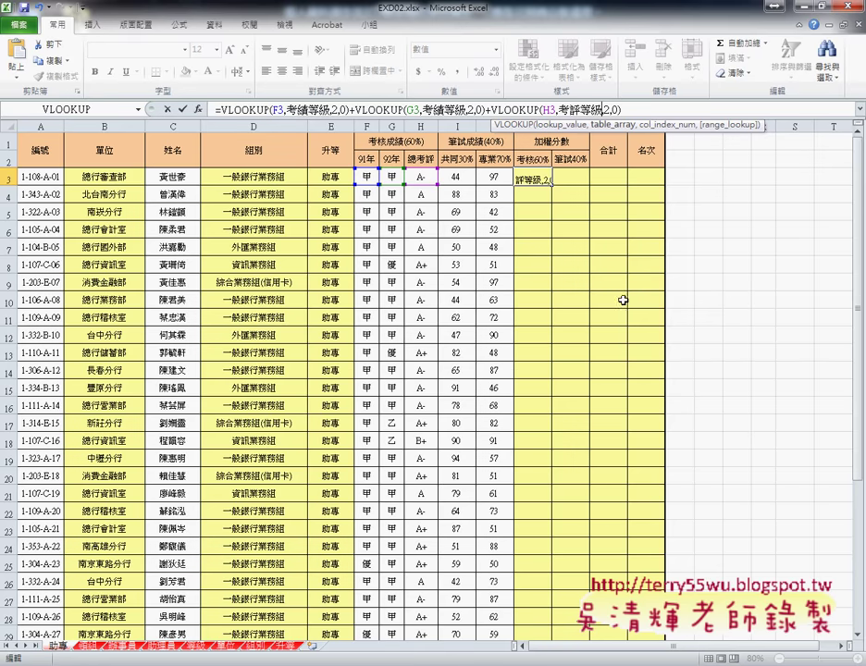
left_click(657, 109)
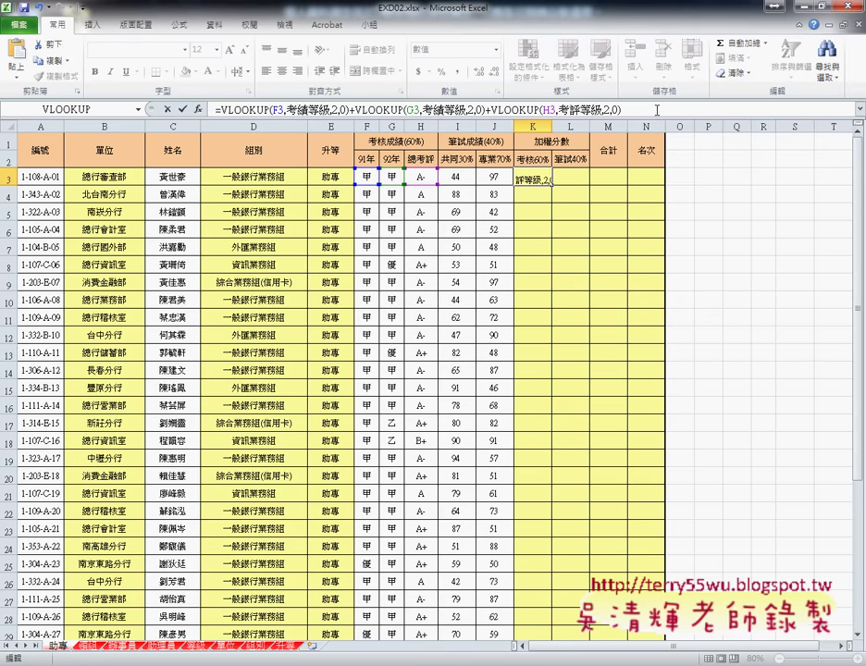
left_click(219, 110)
type("(")
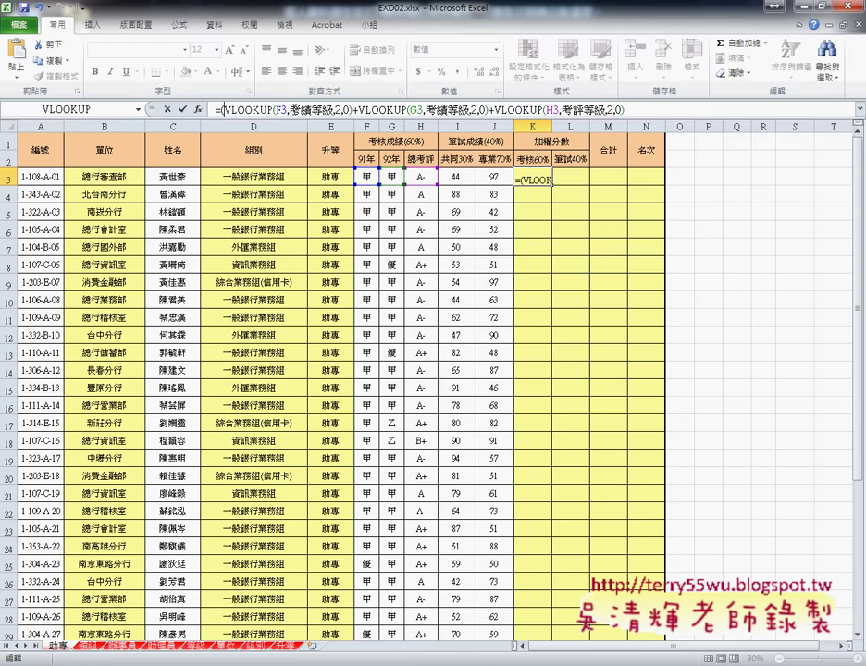
left_click(645, 112)
type("3")
left_click(182, 109)
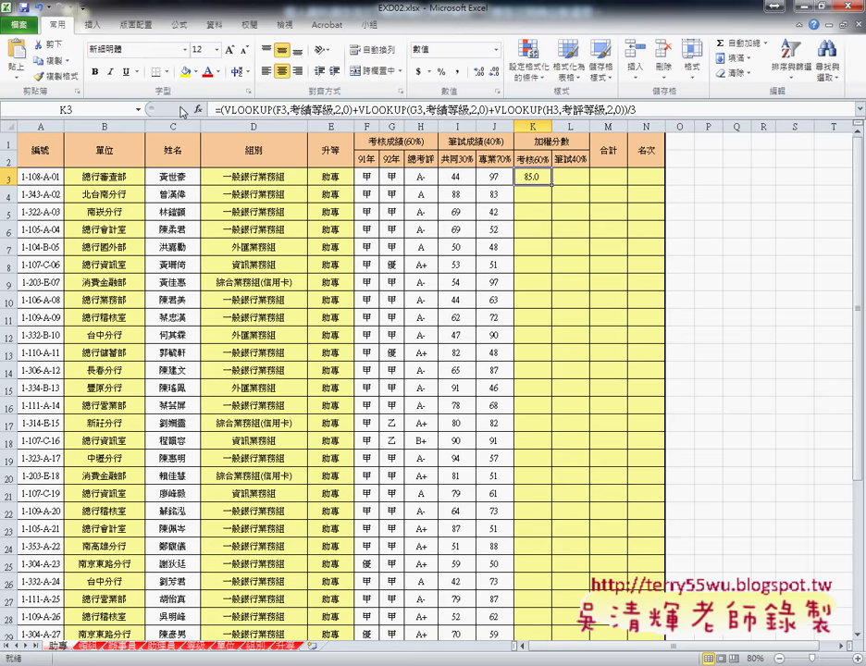
Fill K3's averaging formula down column K, giving values like 85.0 and 86.7
double_click(551, 186)
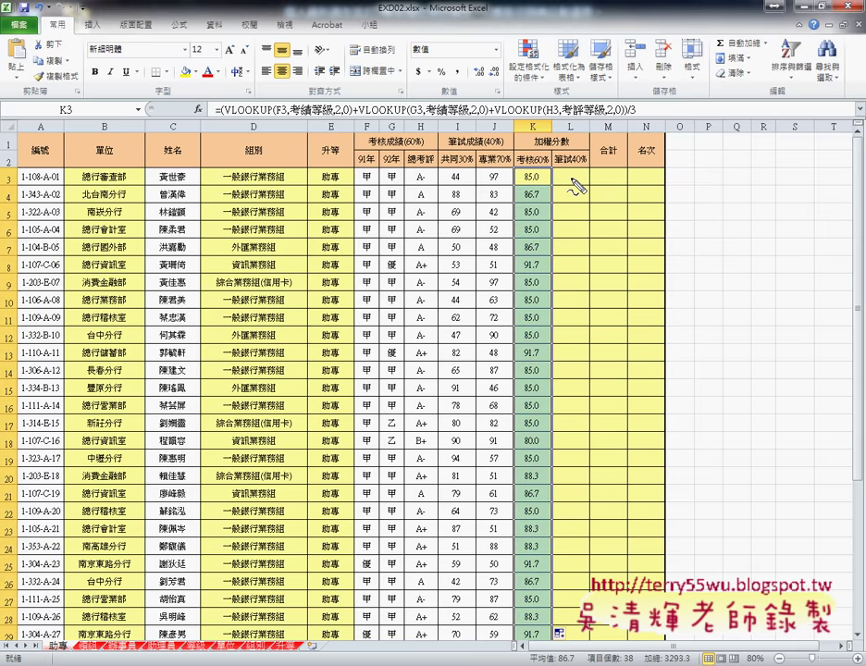
left_click_drag(483, 135, 466, 172)
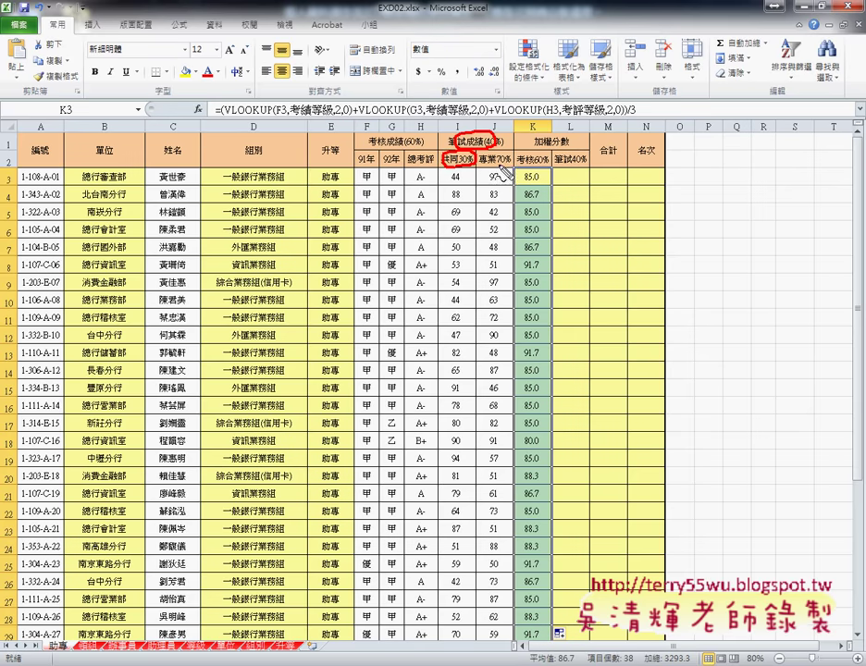
left_click_drag(497, 165, 509, 165)
key("Escape")
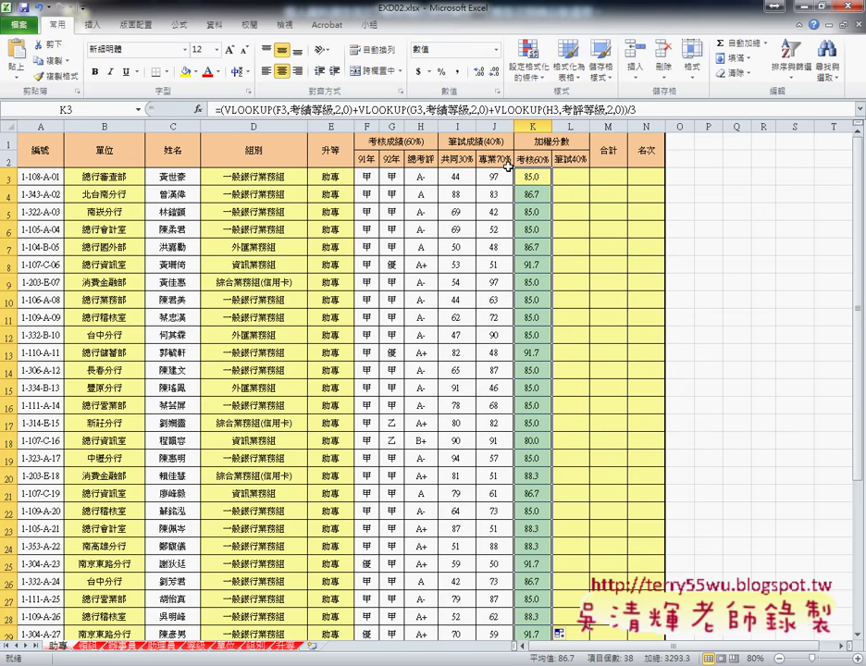
Enter =I3*0.3+J3*0.7 in L3 and fill it down the 筆試40% column
left_click(566, 176)
left_click(406, 109)
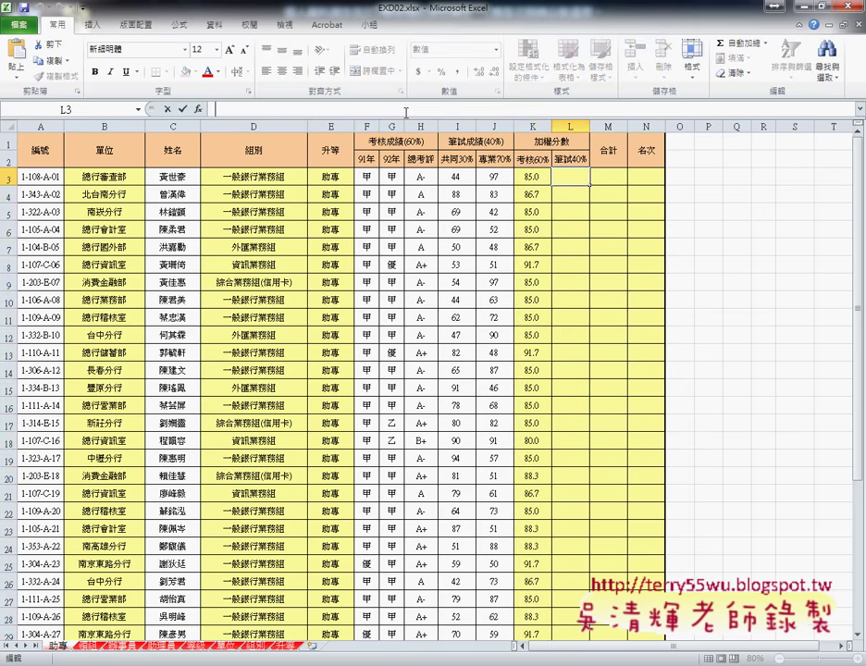
type("=")
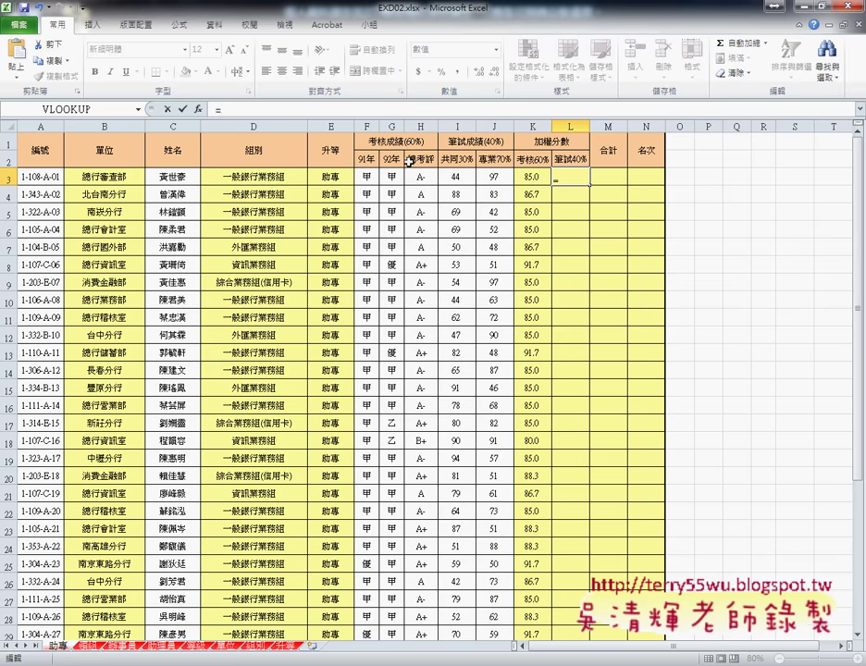
left_click(450, 177)
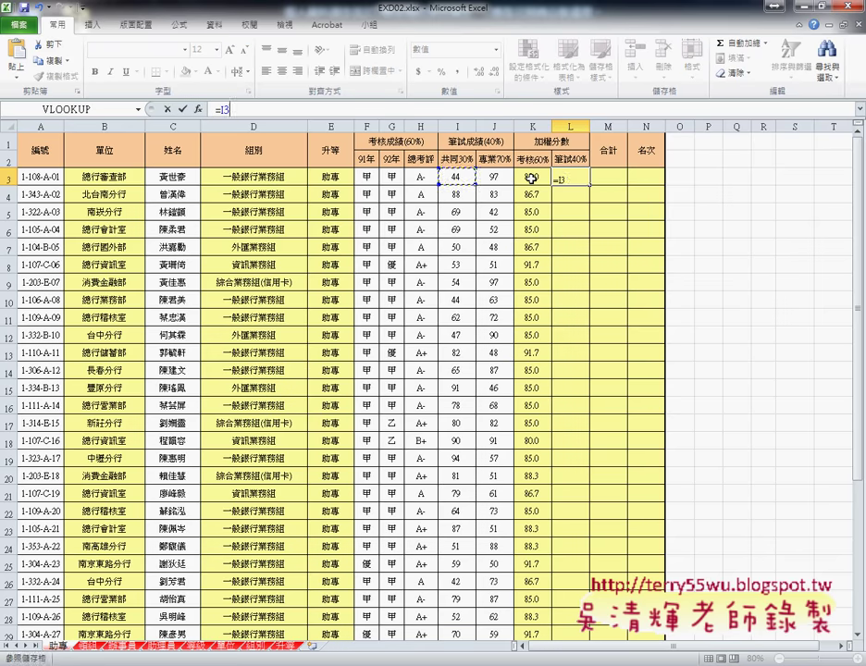
type("*0.3+")
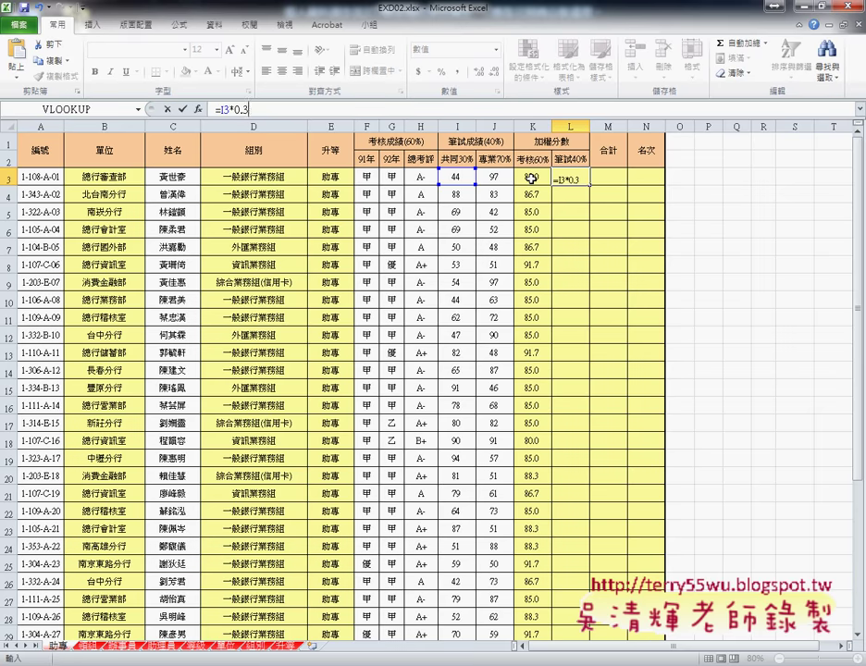
left_click(501, 179)
type("*")
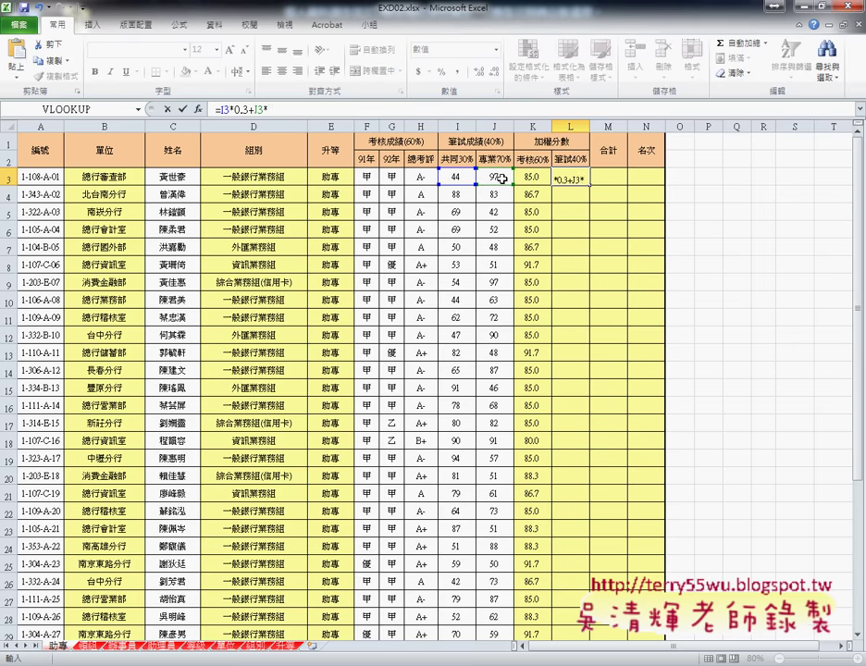
type("0.7")
left_click(182, 108)
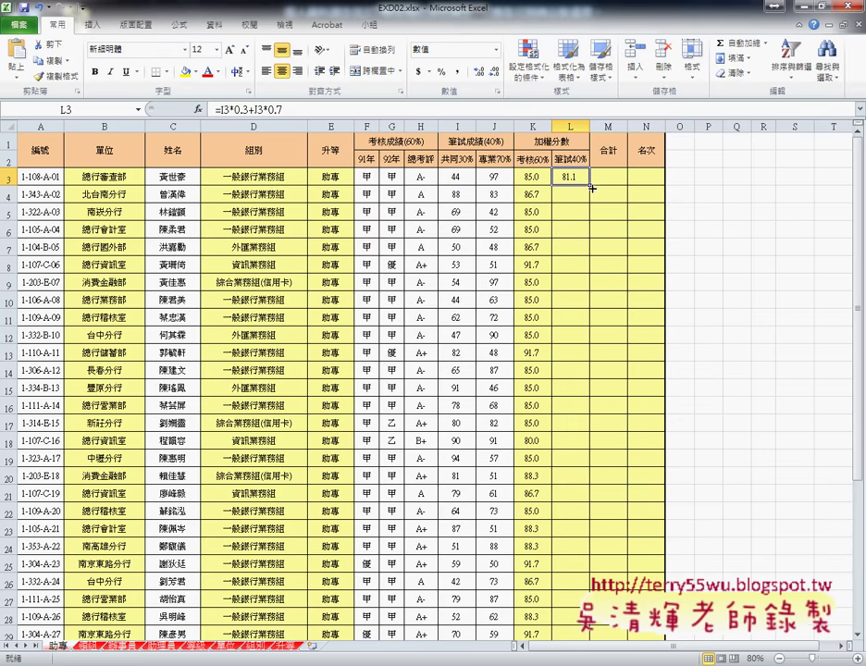
double_click(588, 185)
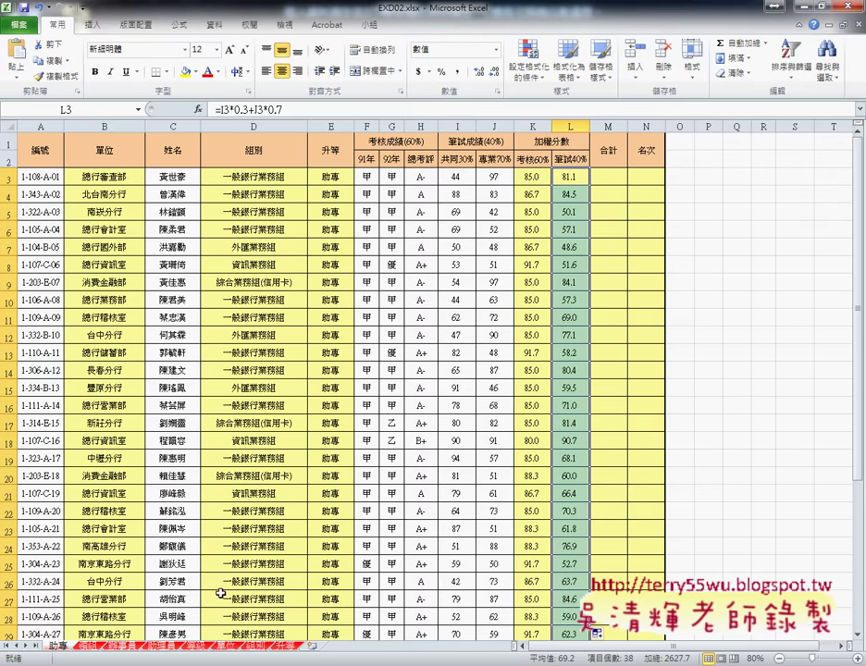
key("alt+Tab")
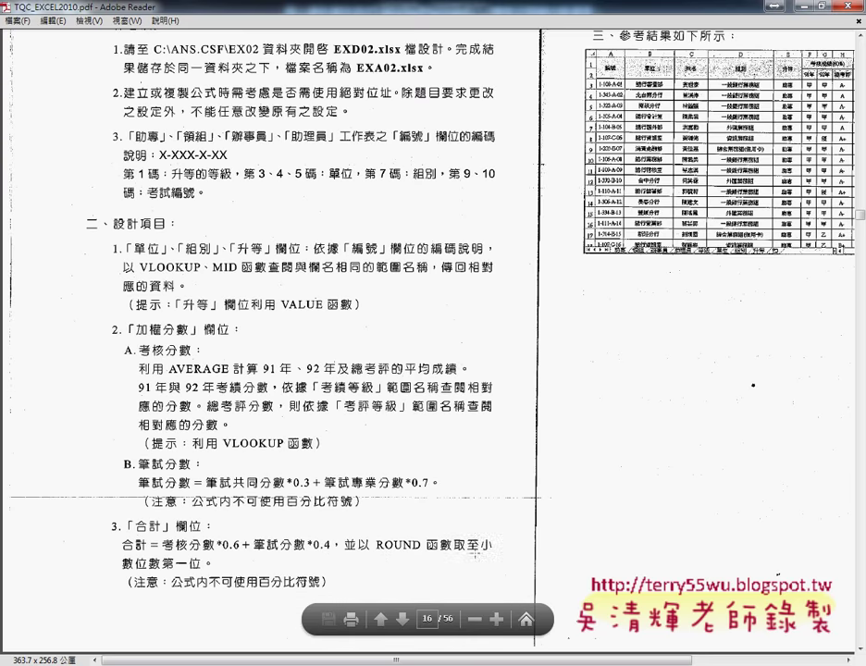
left_click(806, 8)
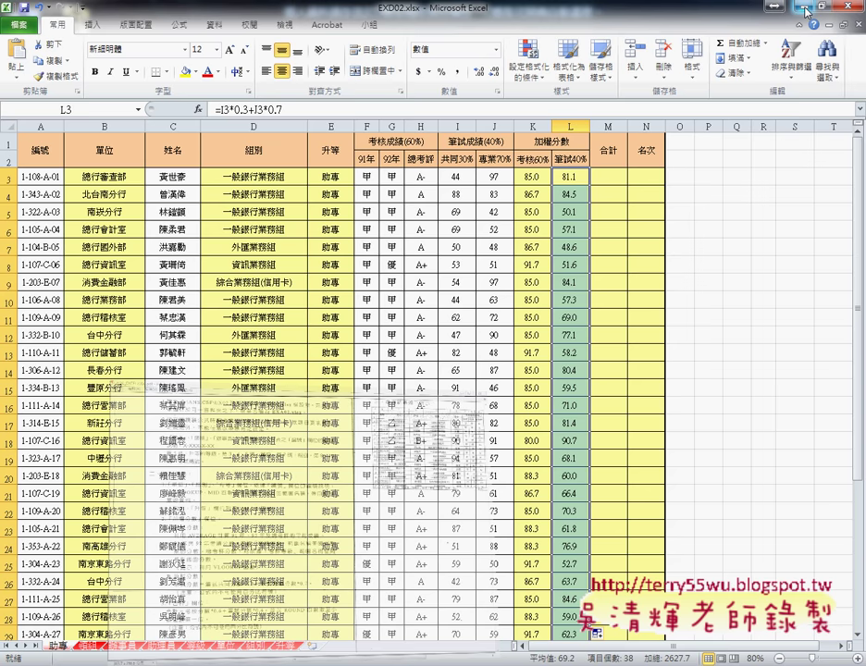
Enter =K3*0.6+L3*0.4 in M3, giving a weighted total of 83.4
left_click(612, 176)
left_click(382, 108)
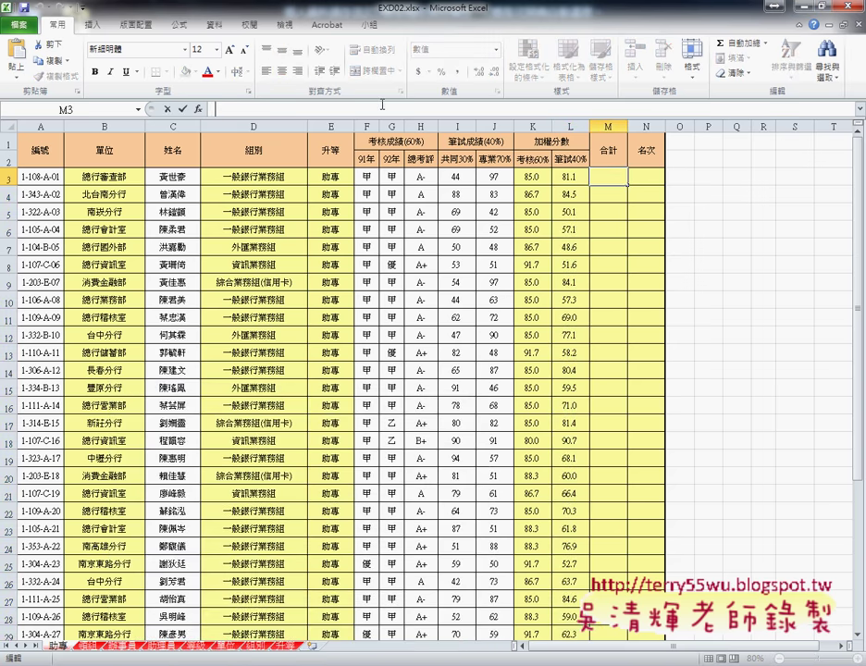
type("=")
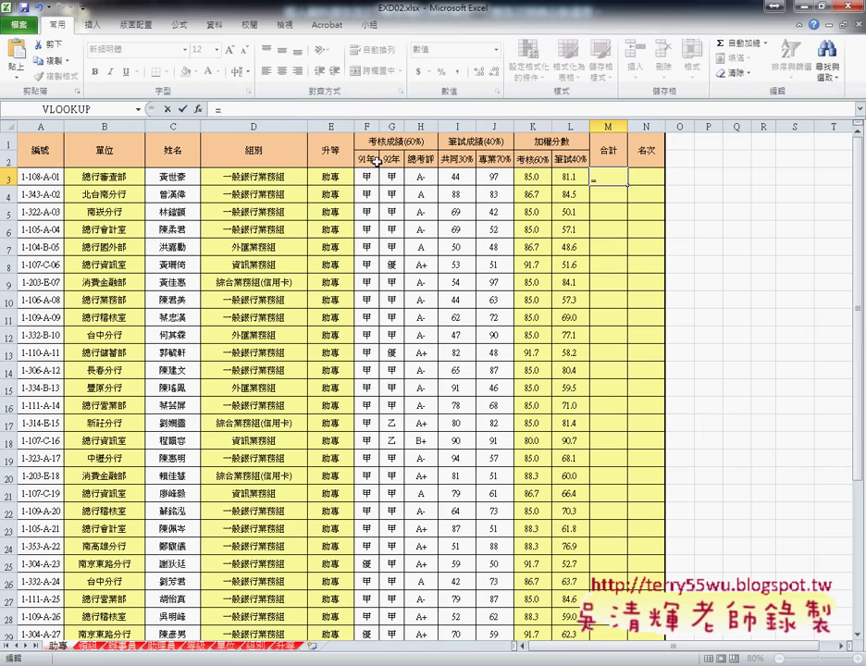
left_click(535, 179)
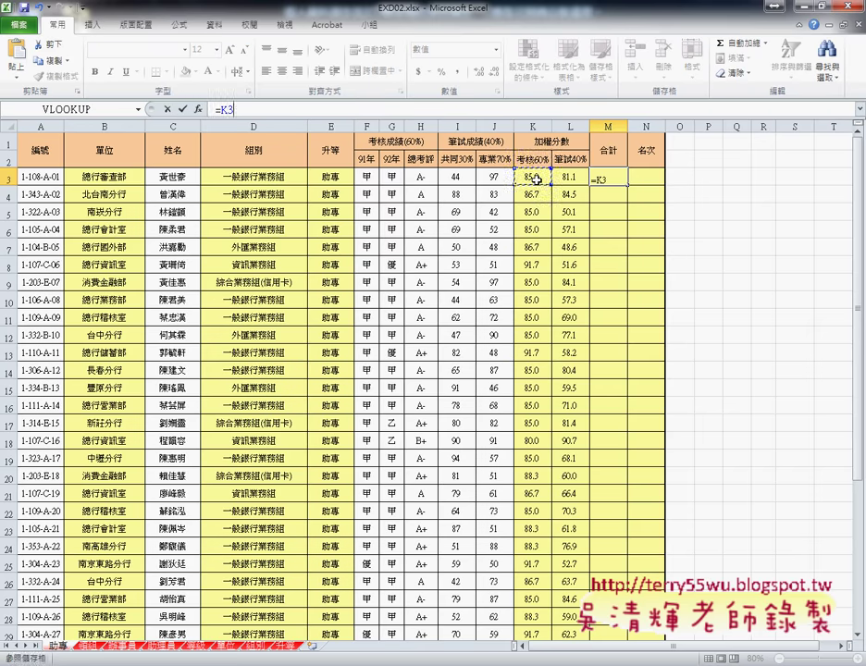
type("*")
type("0.6+")
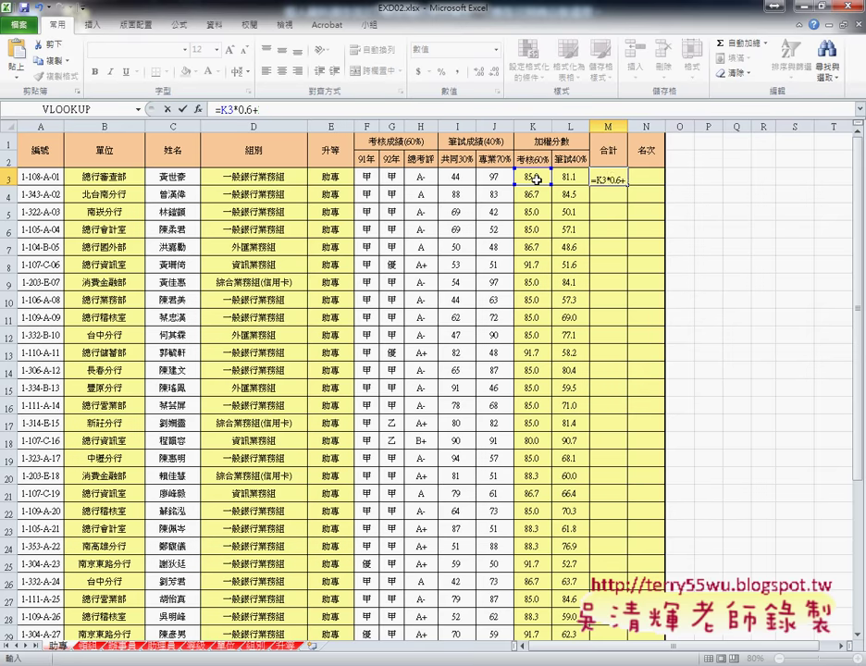
left_click(590, 178)
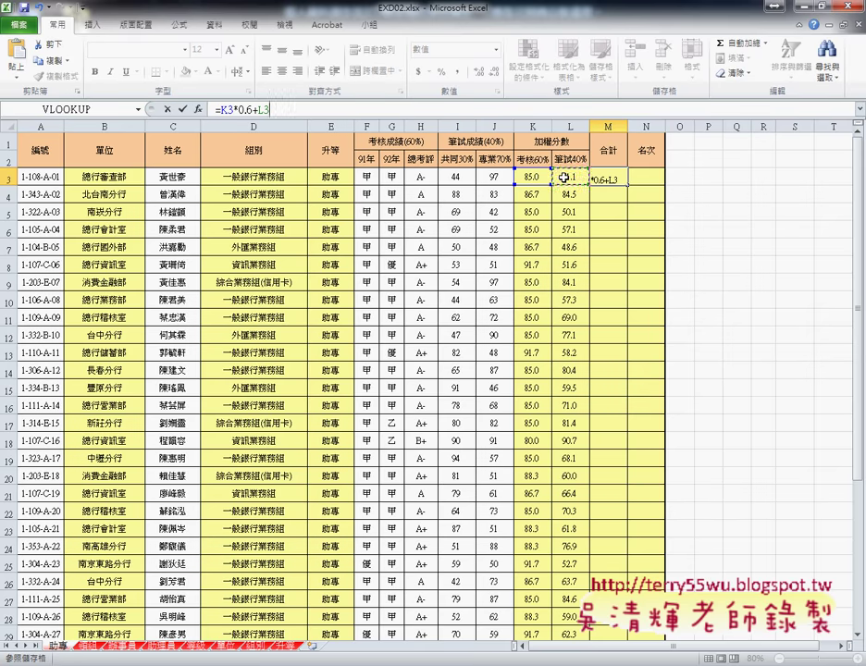
type("*0.4")
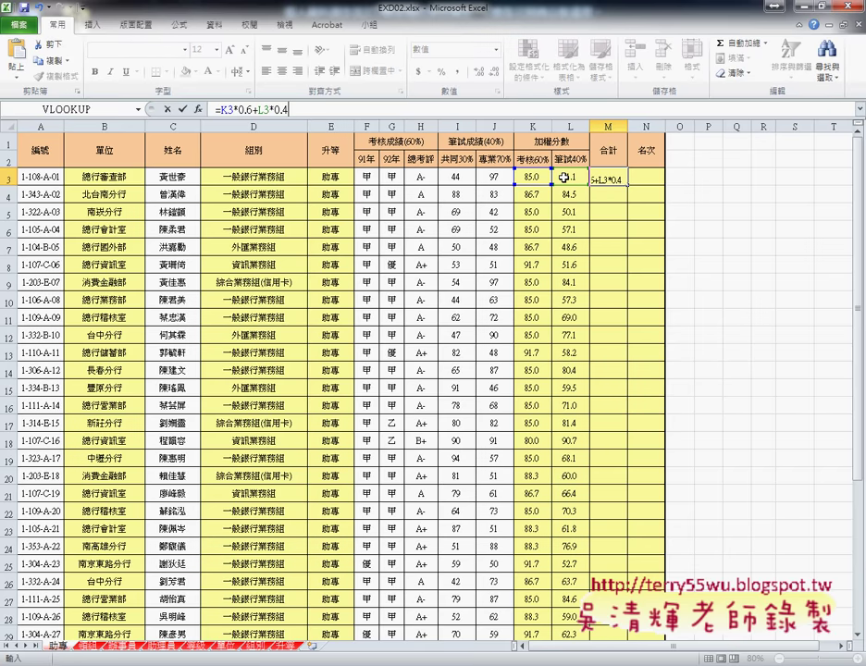
left_click(184, 109)
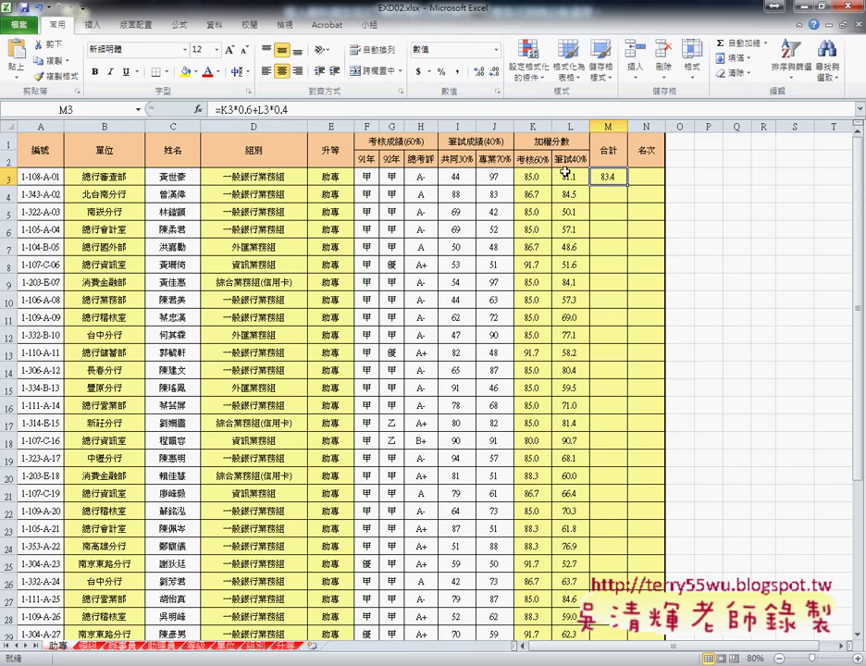
left_click_drag(219, 110, 322, 110)
Cut M3's formula text and pick ROUND from the Math & Trig functions
right_click(279, 110)
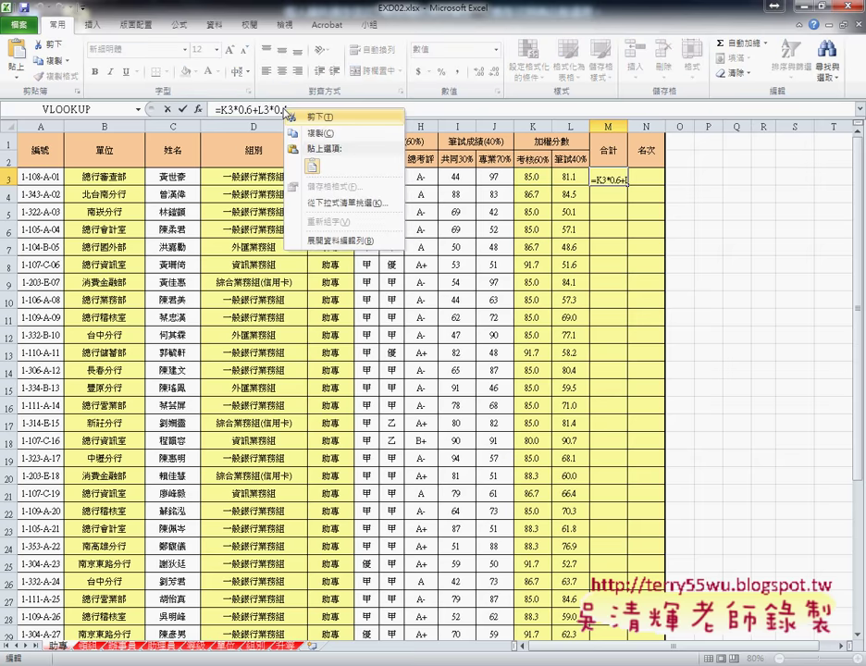
left_click(305, 116)
left_click(200, 109)
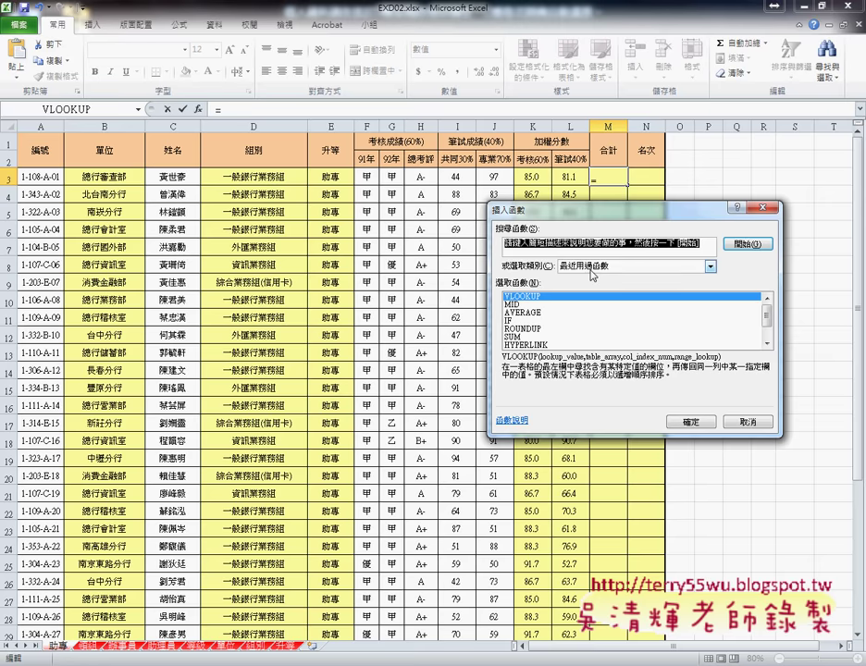
left_click(587, 268)
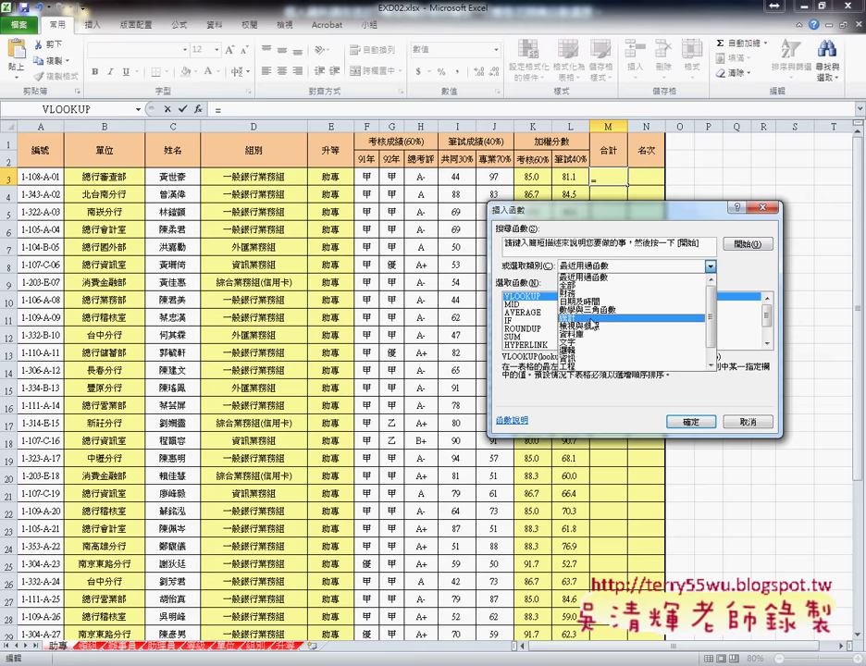
left_click(590, 310)
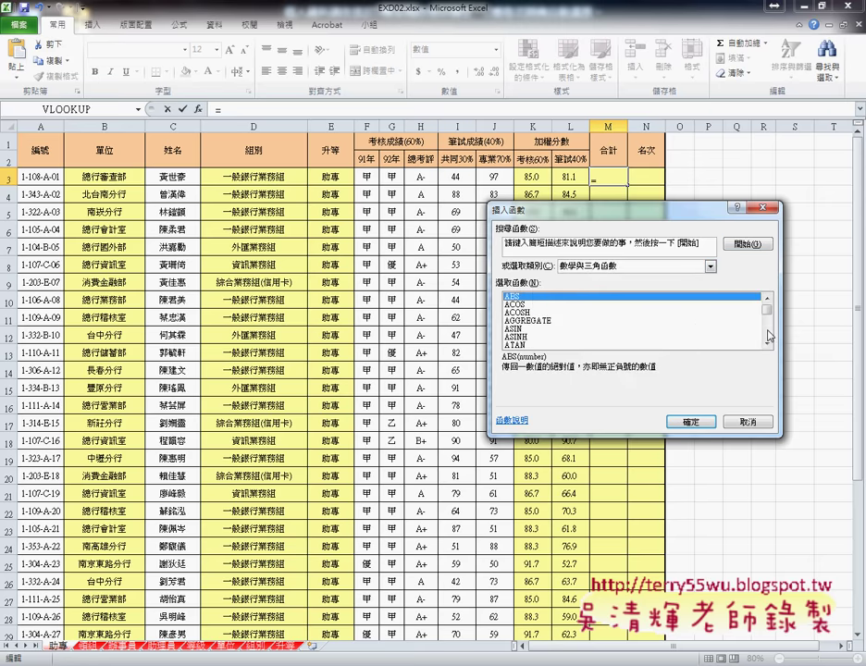
left_click_drag(768, 315, 768, 333)
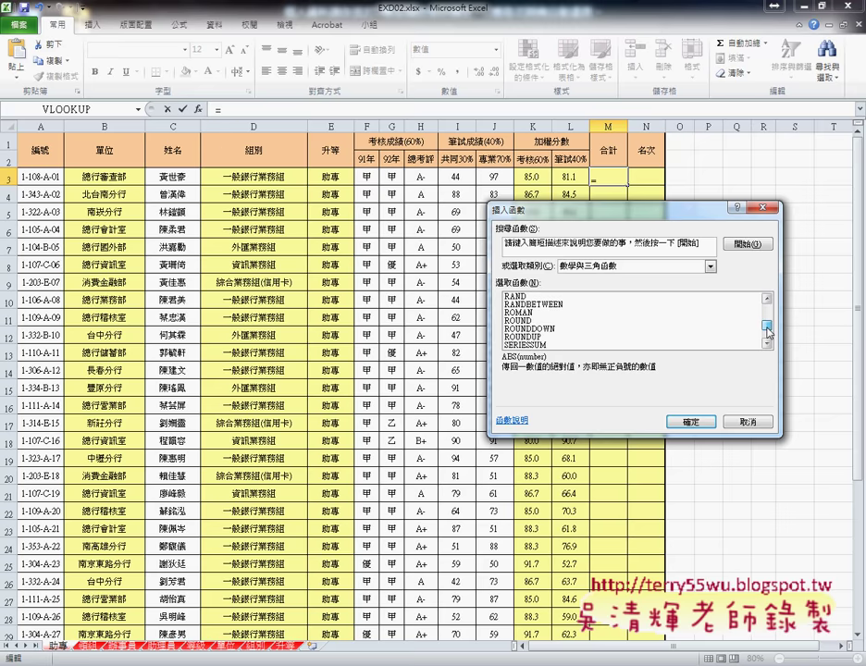
left_click(526, 321)
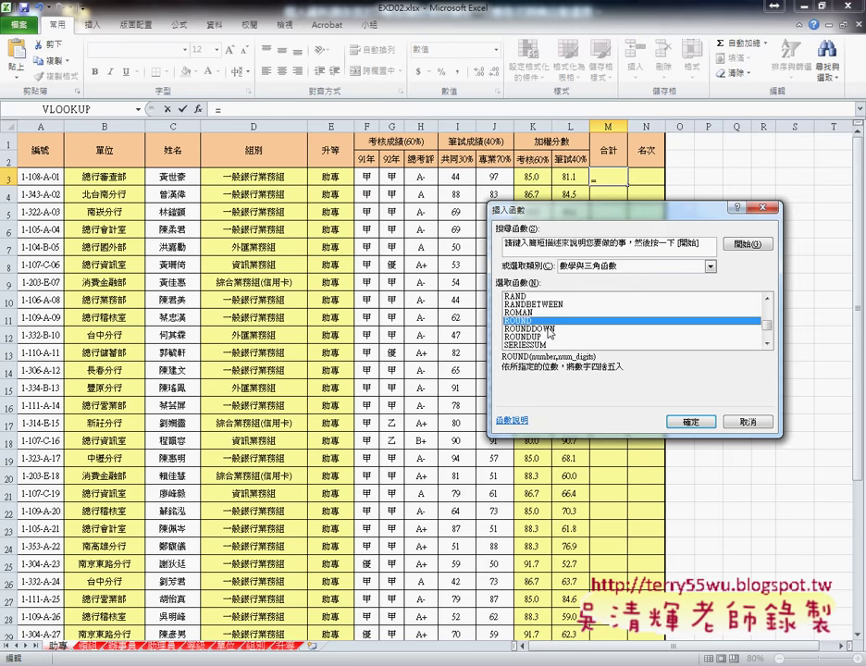
Make M3 =ROUND(K3*0.6+L3*0.4,1) and fill it down the 合計 column
left_click(690, 421)
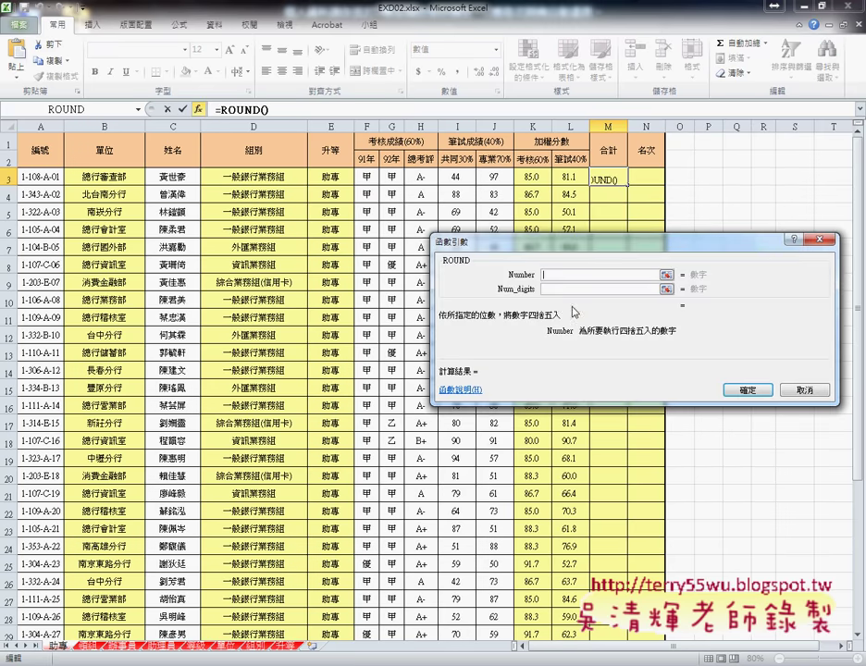
left_click(555, 275)
right_click(563, 275)
left_click(581, 316)
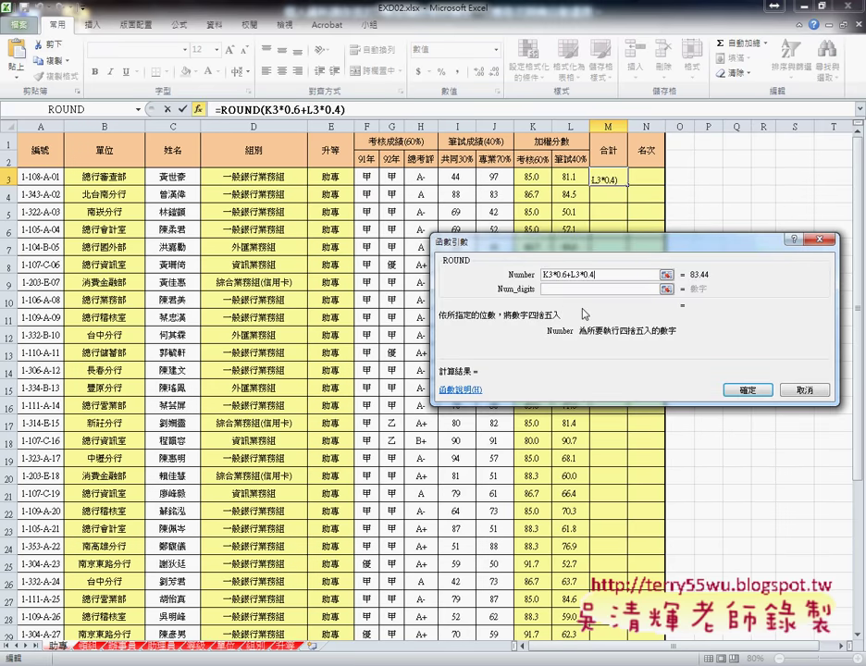
left_click(577, 292)
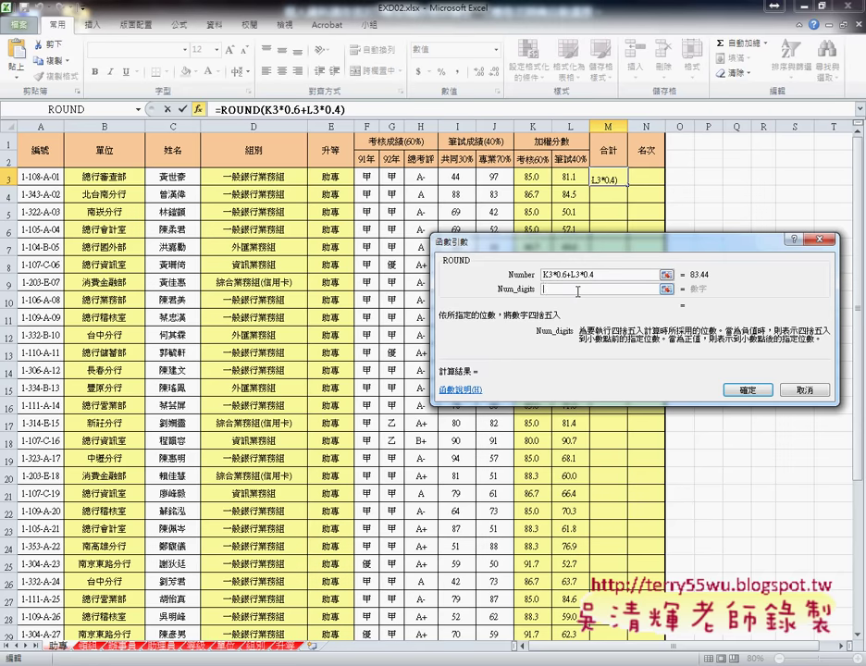
type("1")
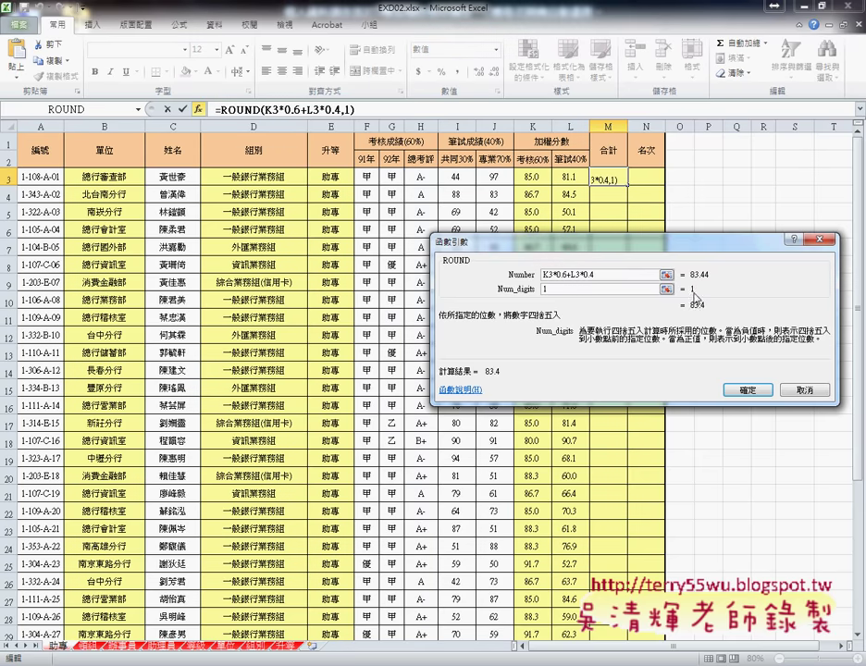
left_click(747, 389)
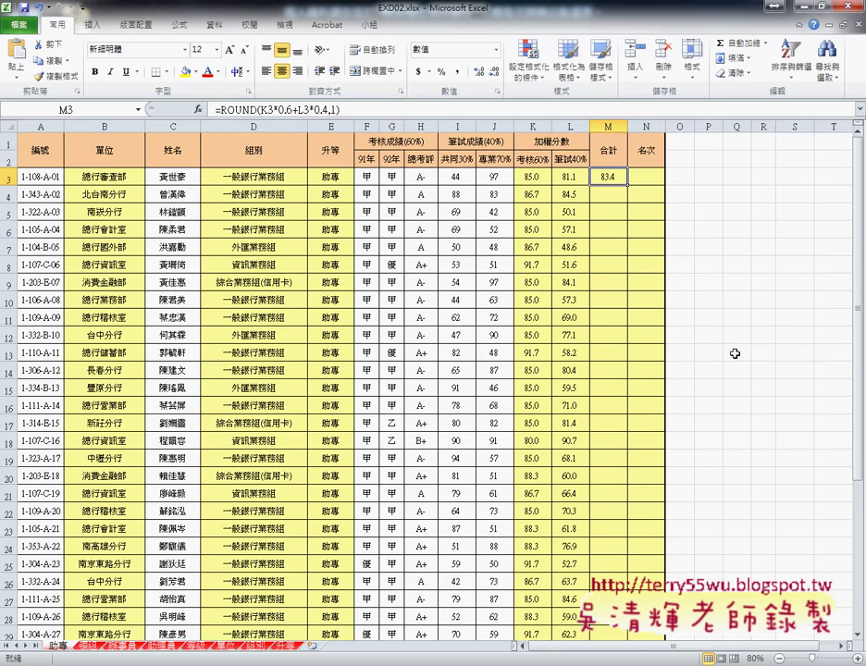
double_click(627, 184)
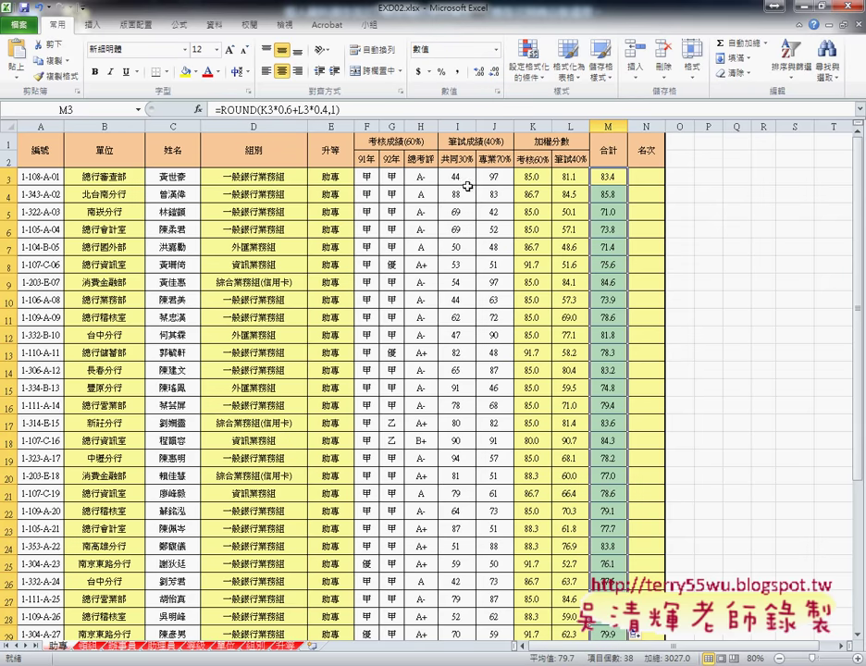
left_click(341, 182)
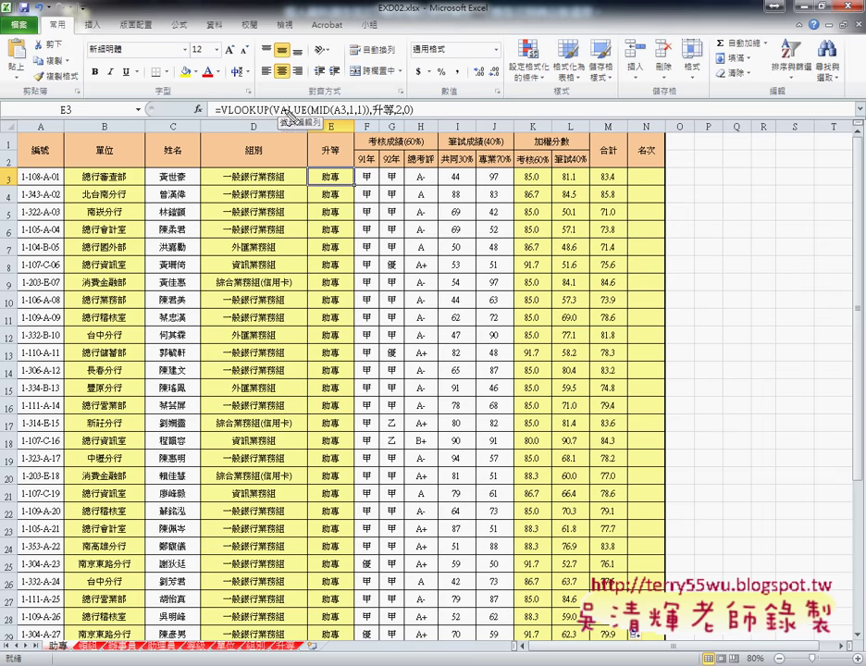
left_click_drag(321, 164, 336, 162)
left_click_drag(300, 117, 310, 106)
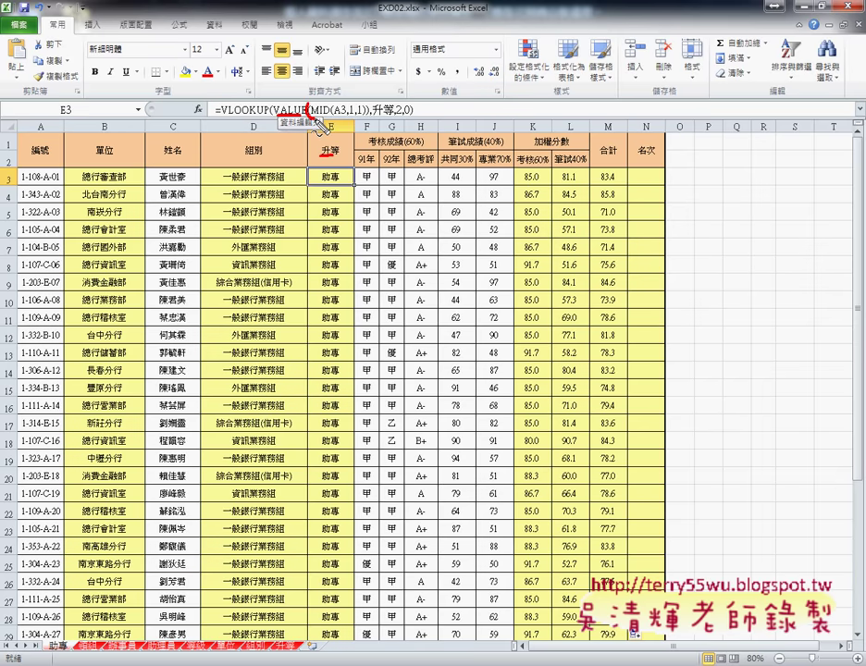
left_click_drag(367, 103, 365, 118)
key("Escape")
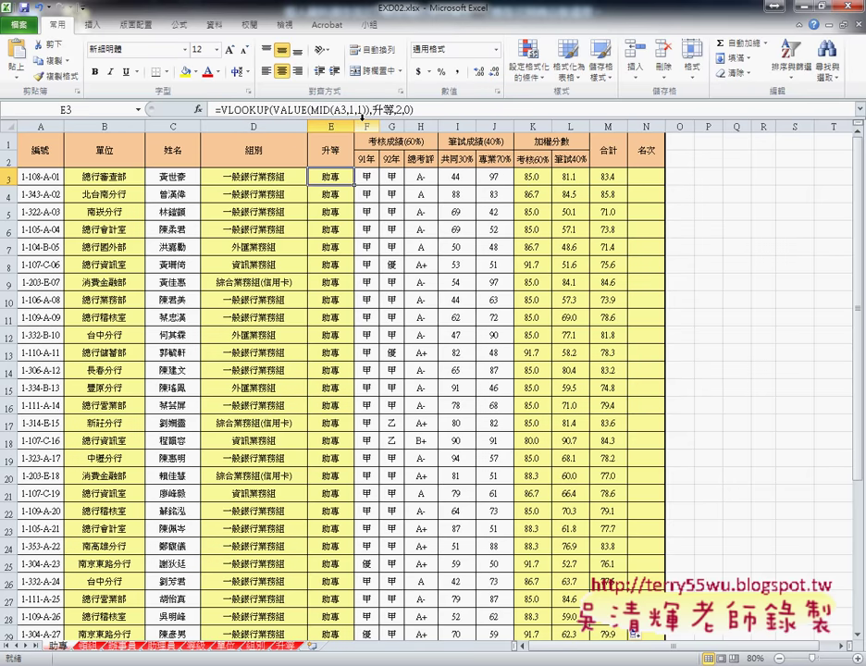
key("Right")
key("Right")
key("Right")
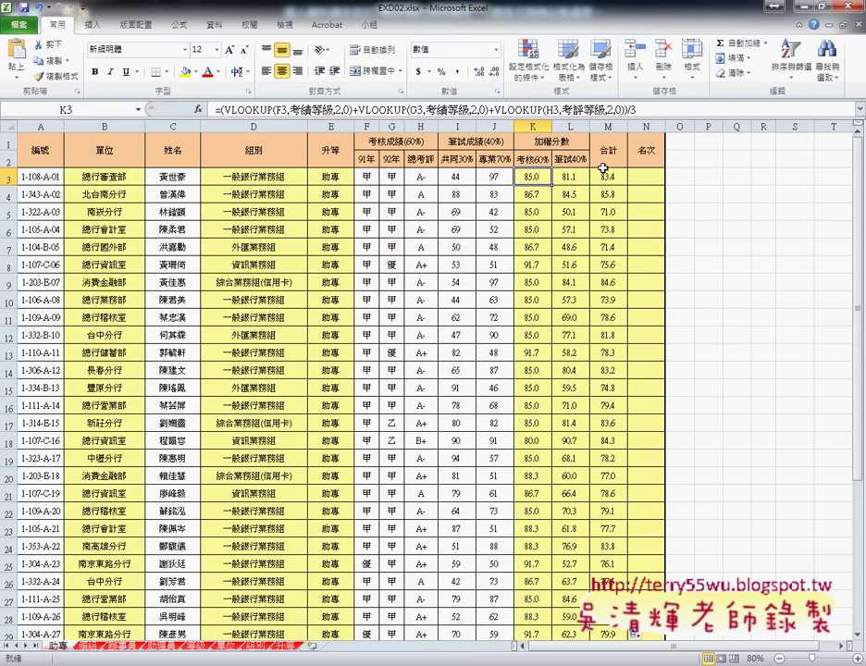
left_click(573, 181)
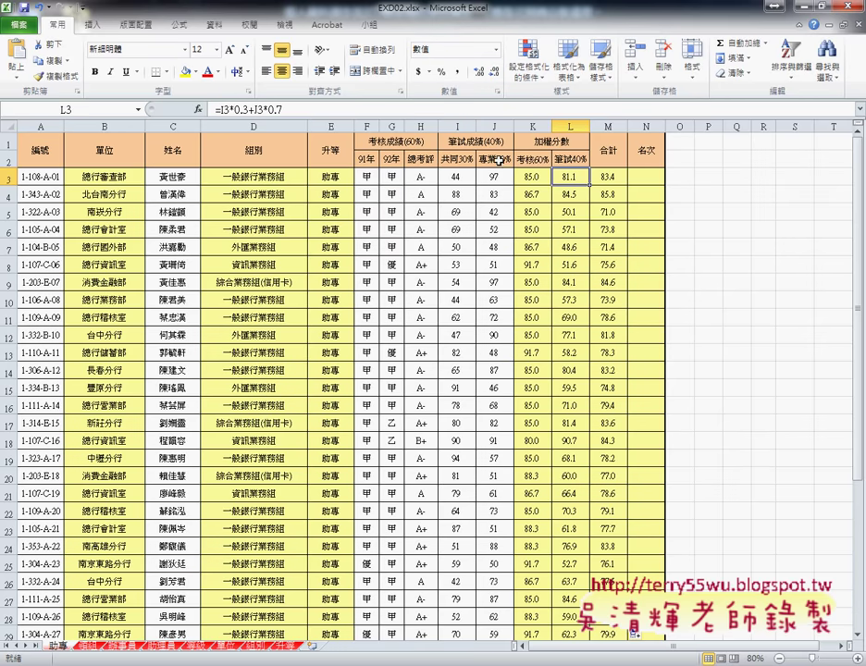
left_click(609, 176)
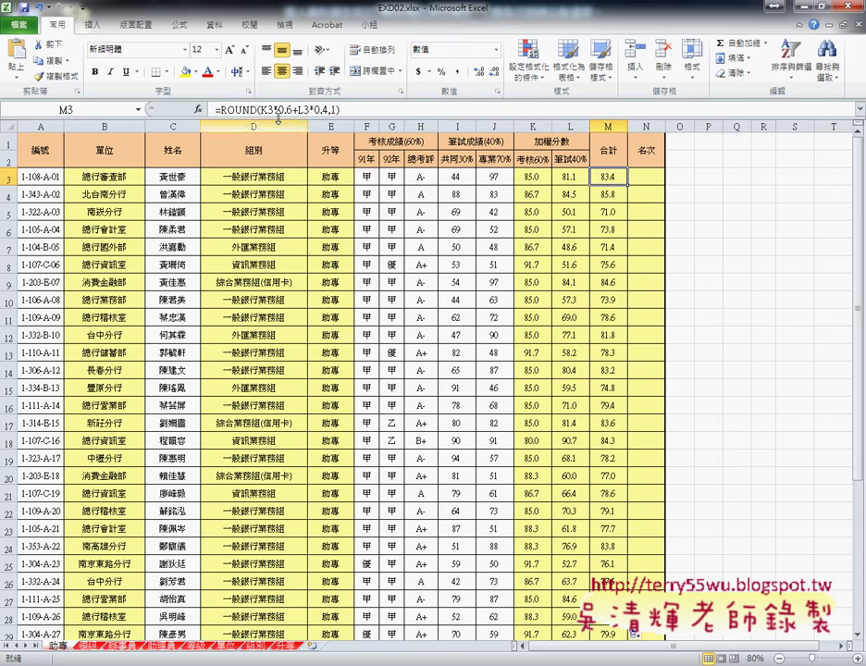